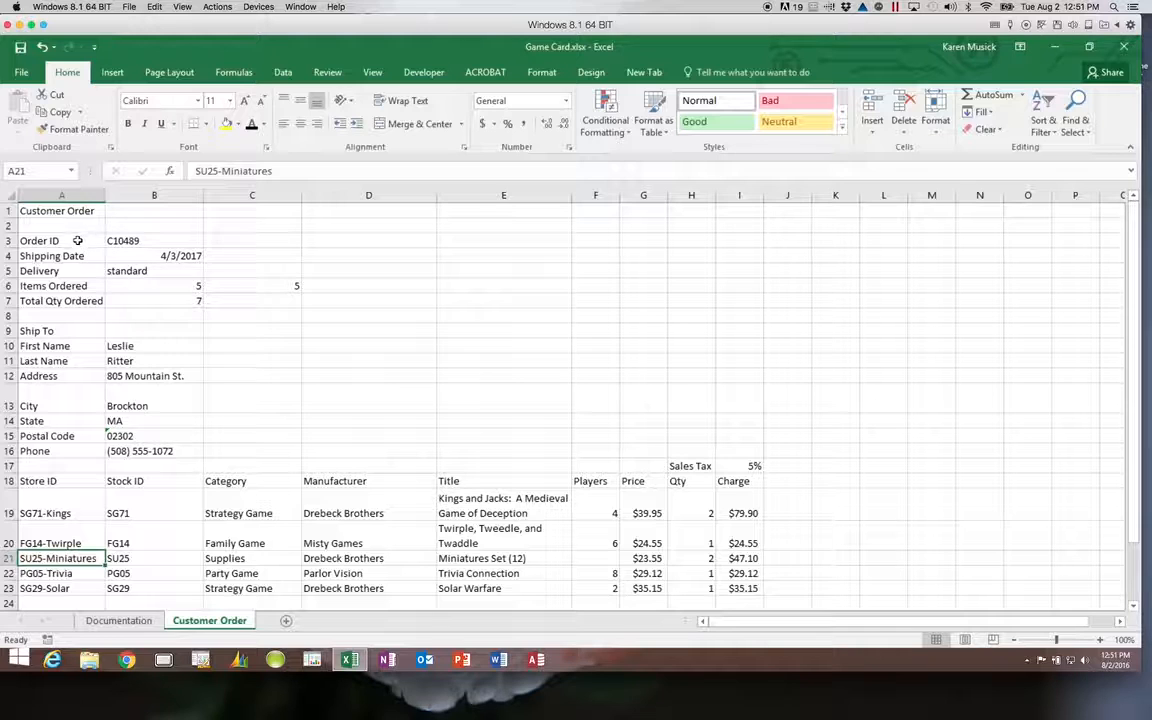
# - Apply All Borders to the order details in A3:B7 and to the Ship To block in A9:B16
pyautogui.moveTo(77, 241); pyautogui.dragTo(137, 295)
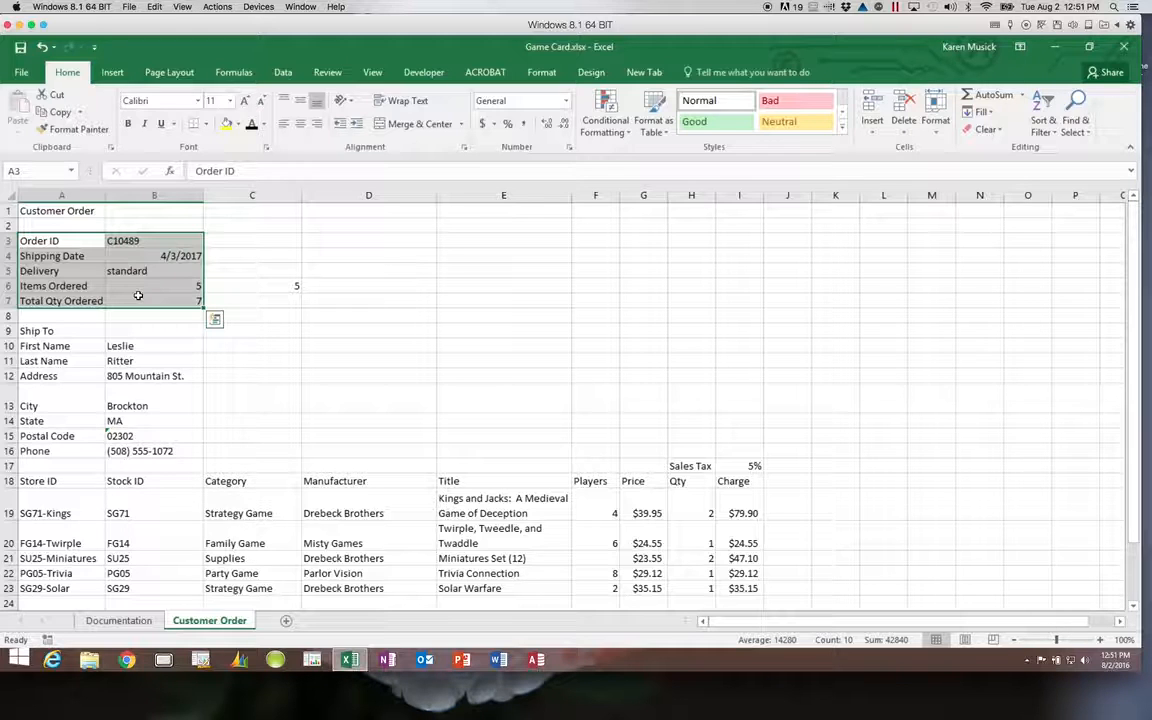
pyautogui.click(206, 124)
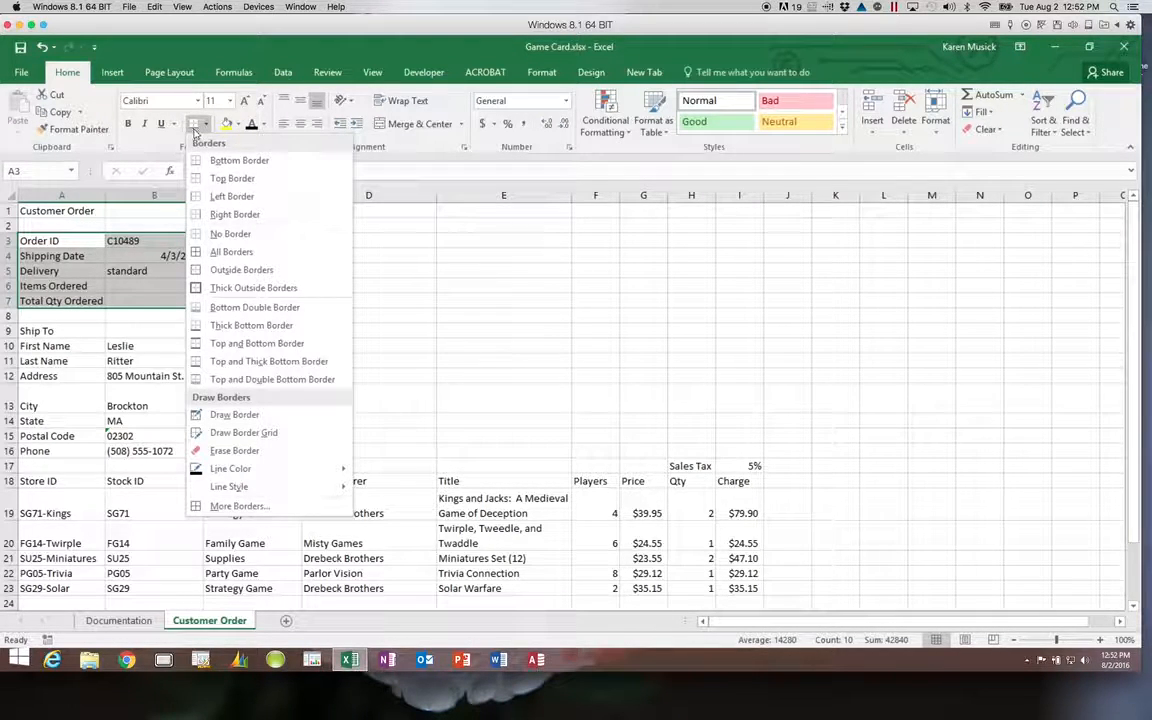
pyautogui.click(193, 127)
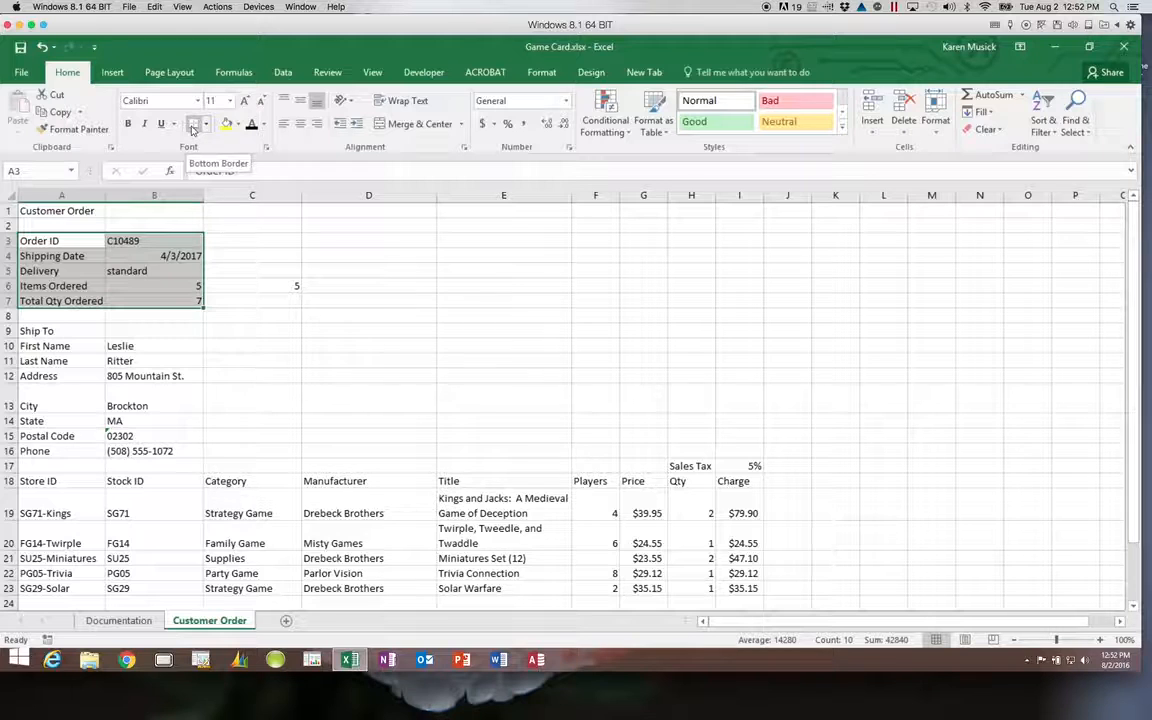
pyautogui.click(206, 124)
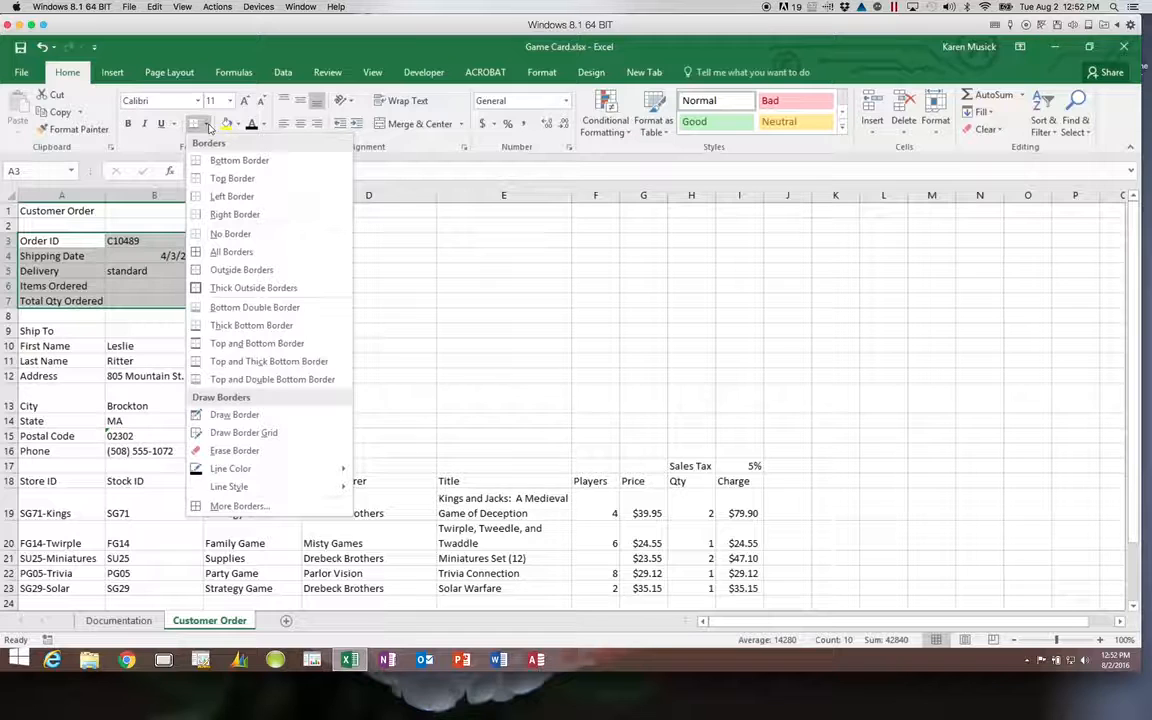
pyautogui.click(232, 253)
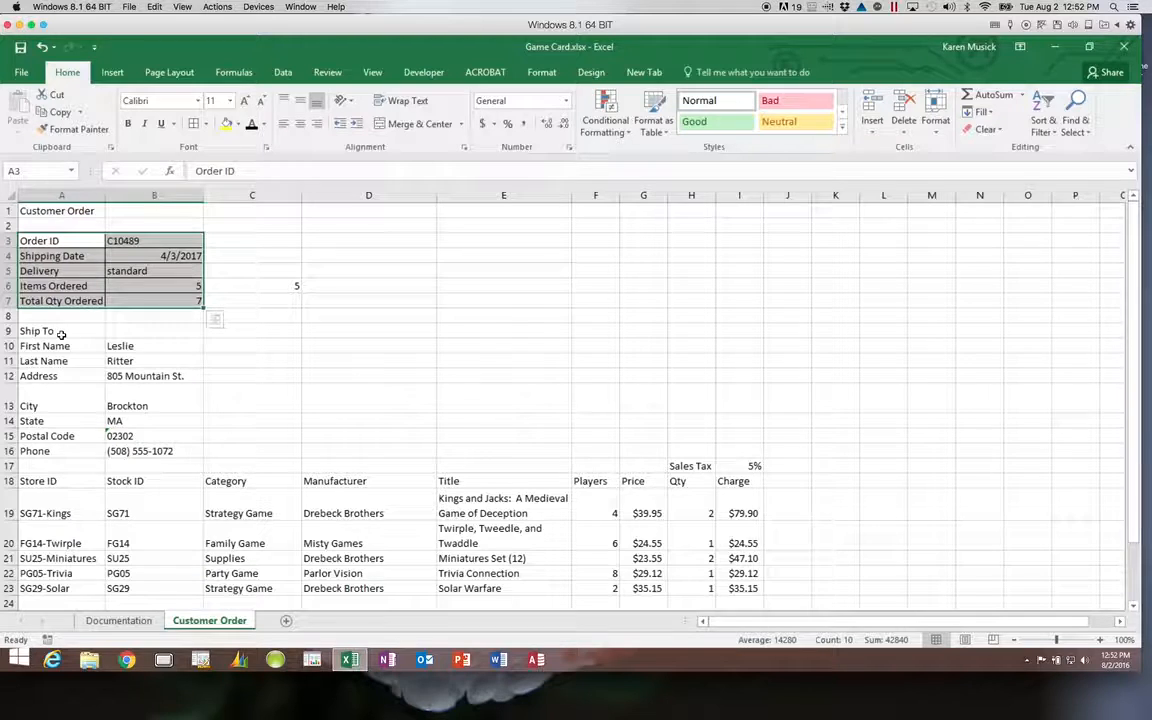
pyautogui.moveTo(61, 334); pyautogui.dragTo(149, 442)
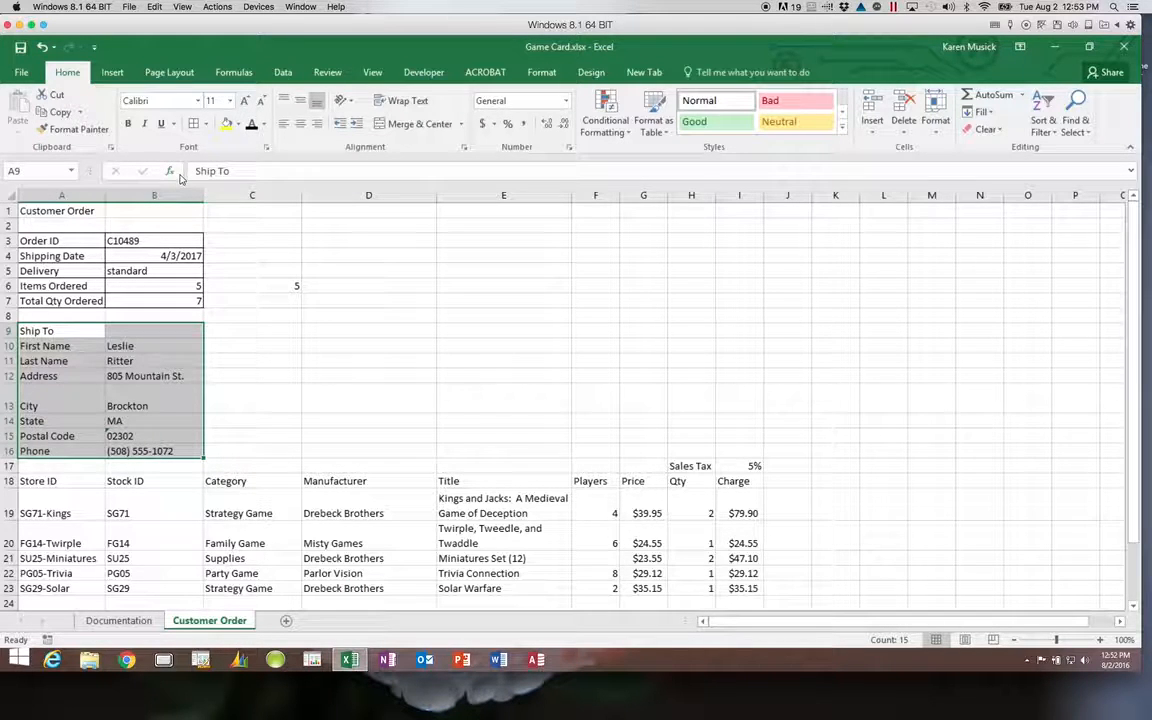
pyautogui.click(194, 124)
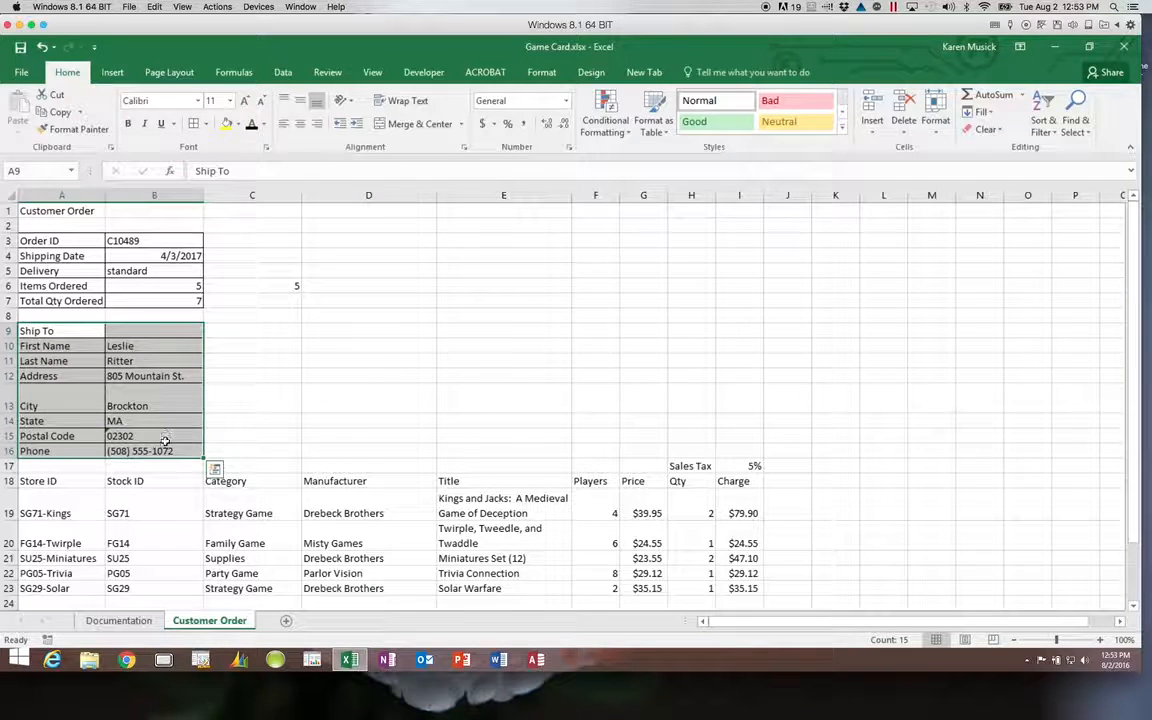
# - Apply All Borders to the order items table in A18:I23 together with the Sales Tax cells H17:I17
pyautogui.click(73, 481)
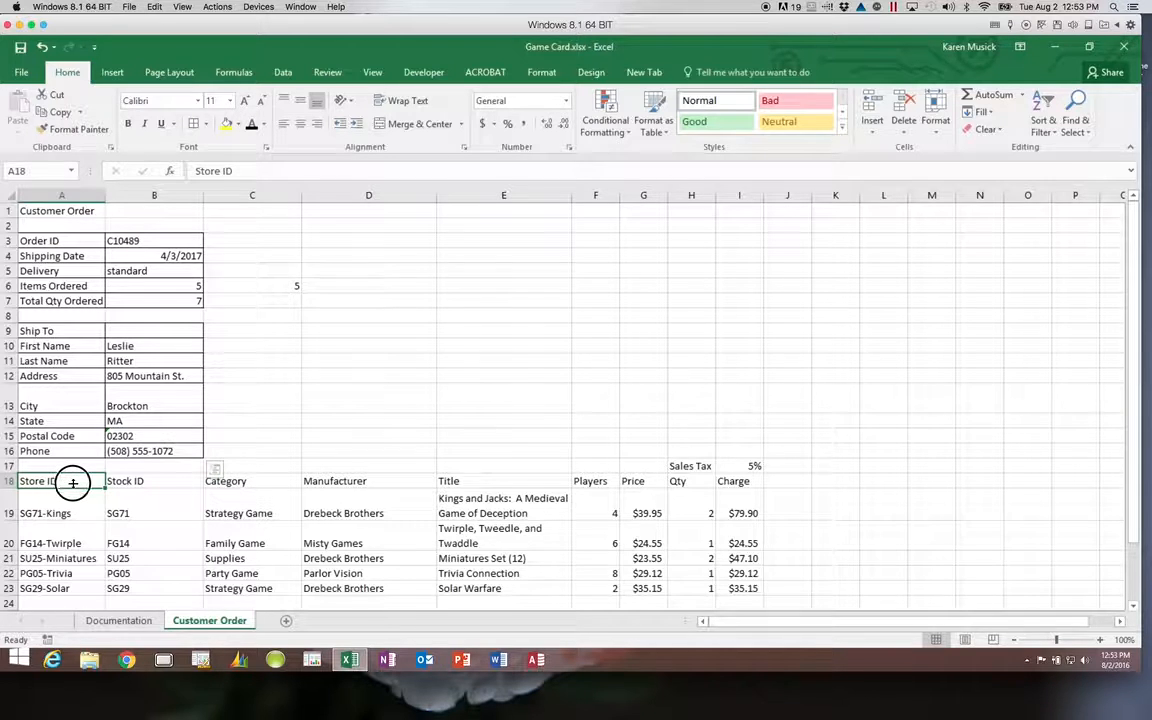
pyautogui.moveTo(73, 481); pyautogui.dragTo(744, 582)
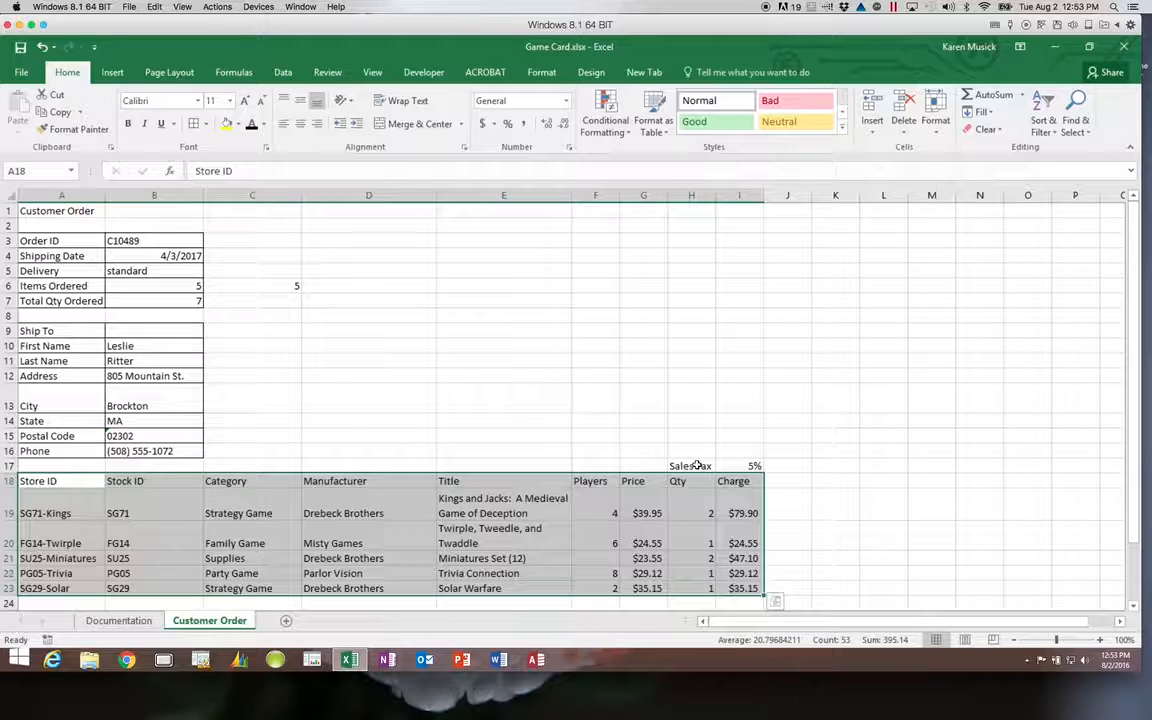
pyautogui.moveTo(697, 466); pyautogui.dragTo(733, 466)
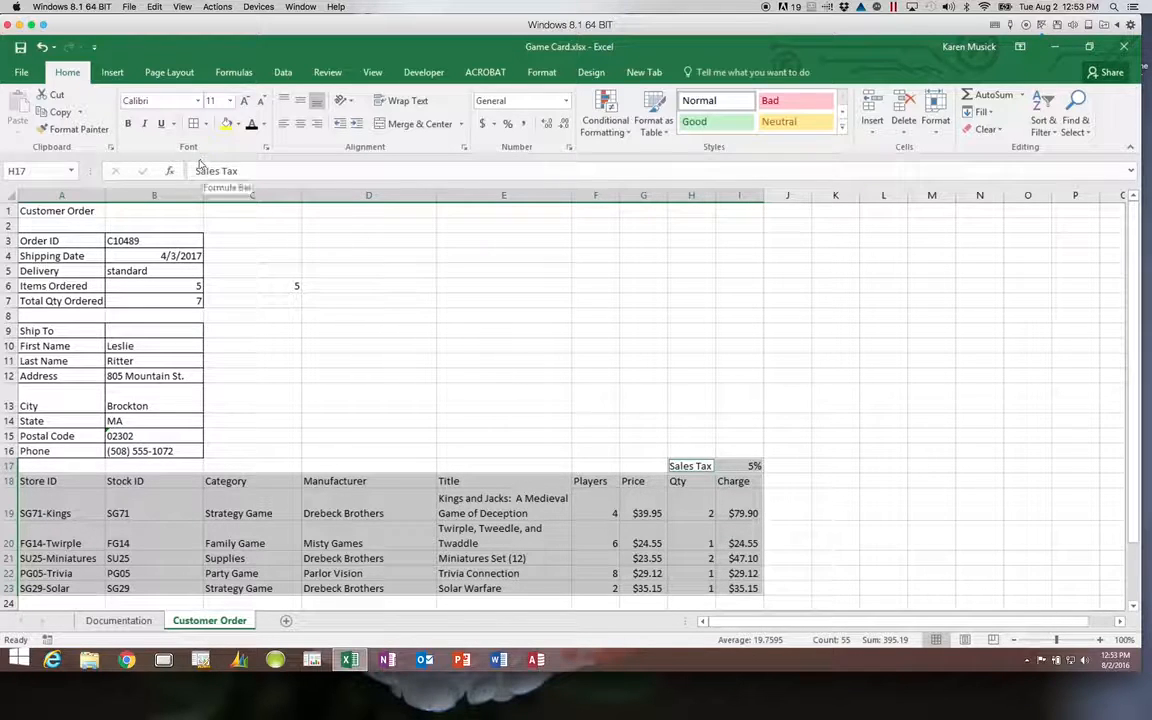
pyautogui.click(194, 125)
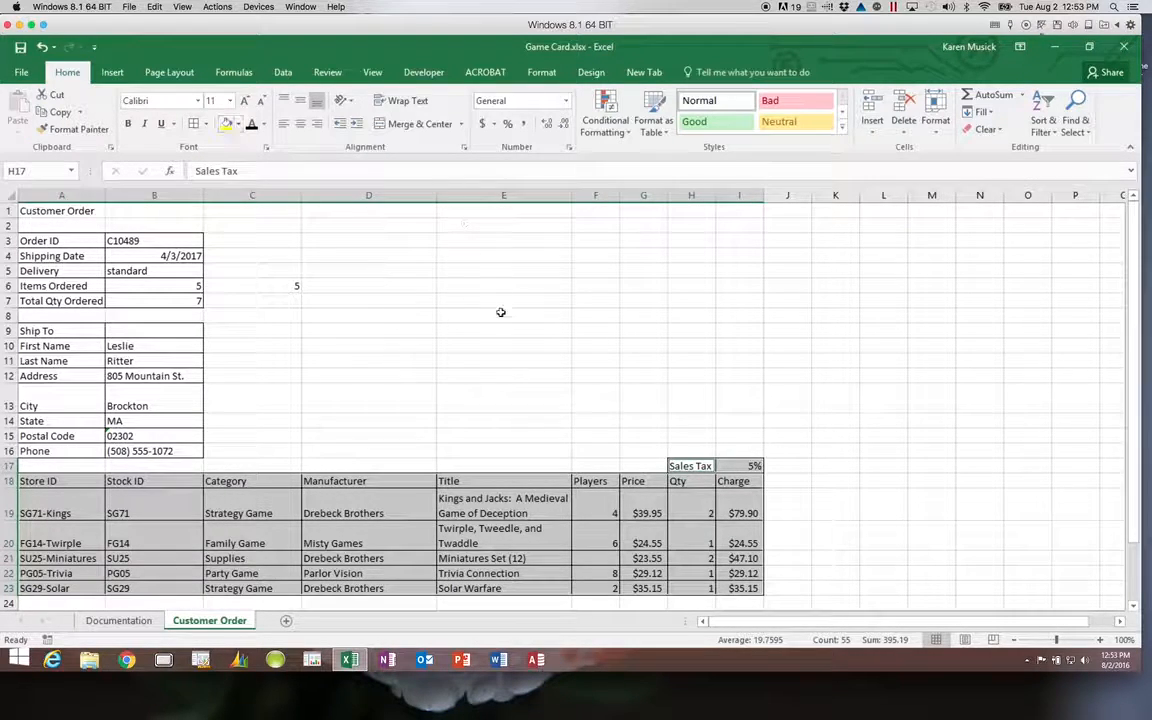
# - Select the order totals block from Subtotal to TOTAL in H25:I28
pyautogui.click(1133, 604)
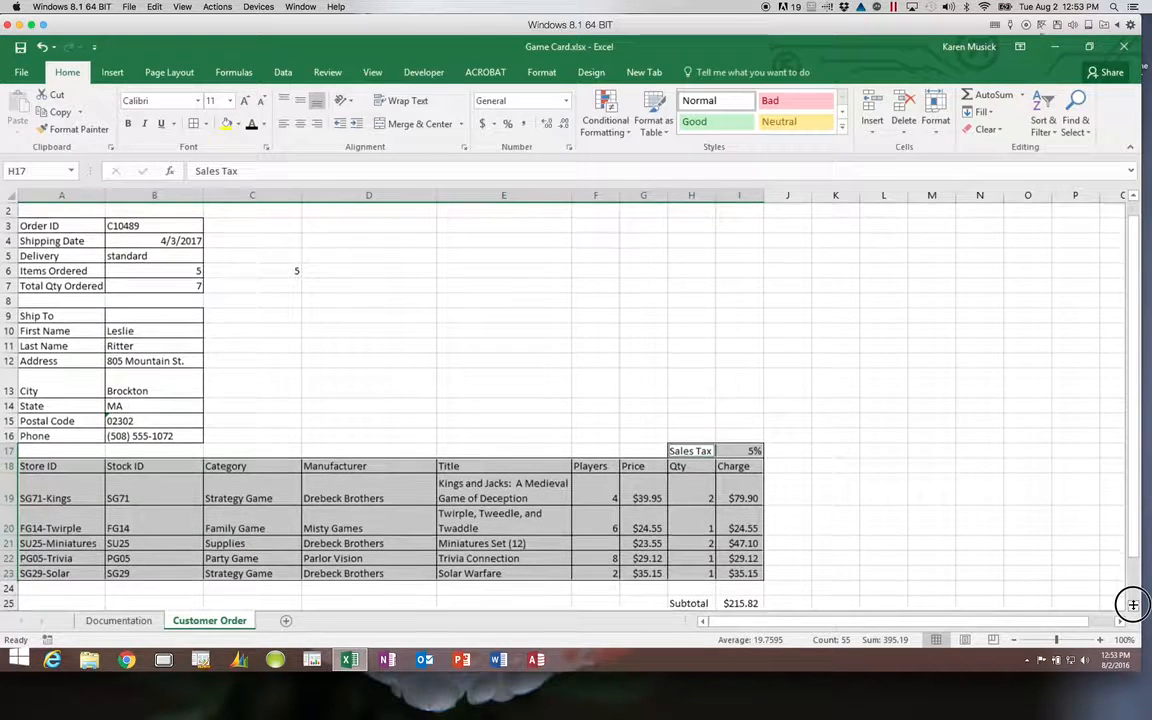
pyautogui.click(1133, 604)
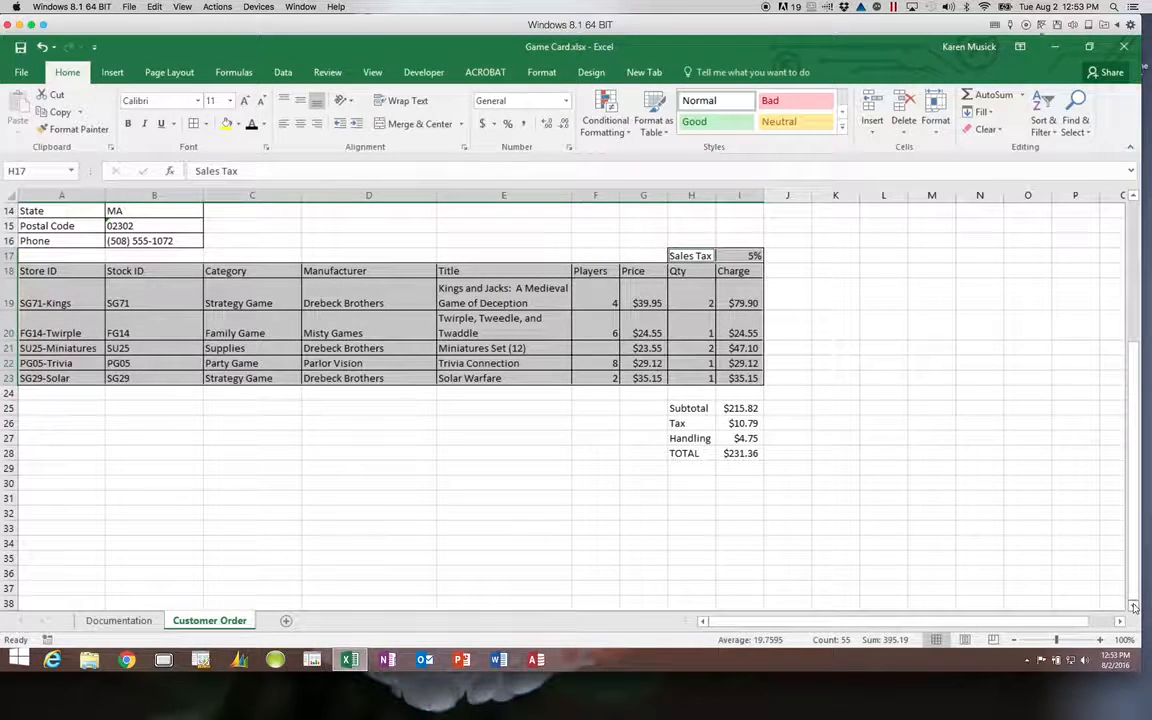
pyautogui.moveTo(1145, 615)
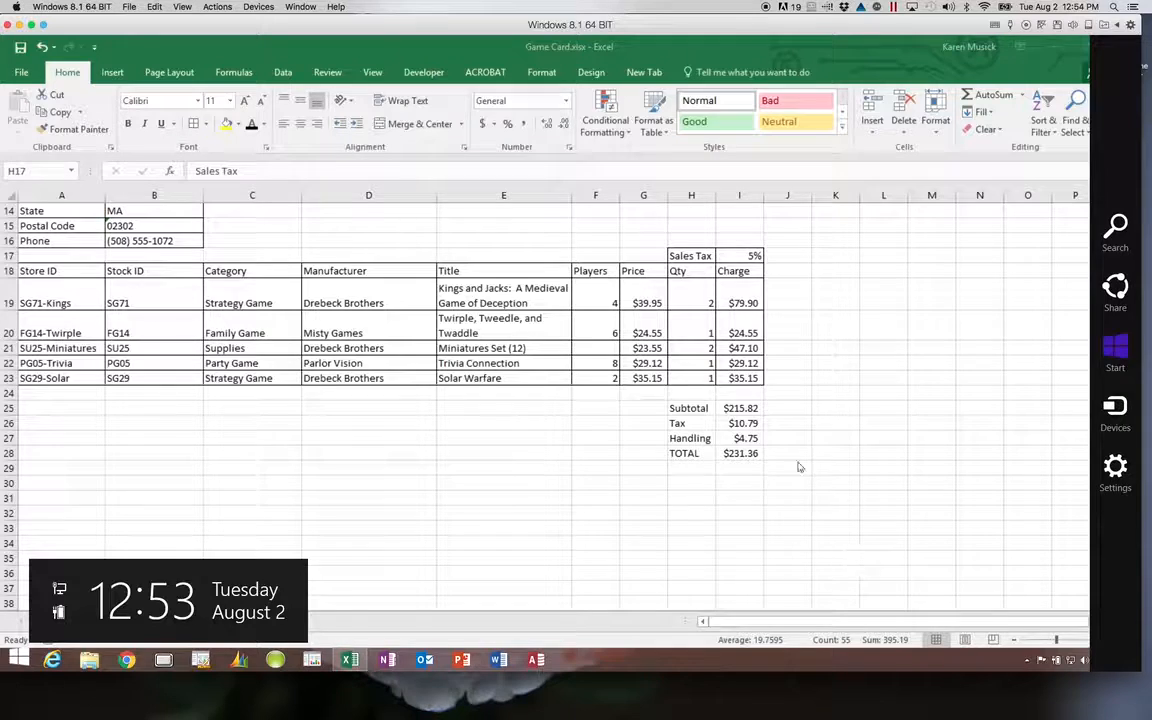
pyautogui.click(686, 409)
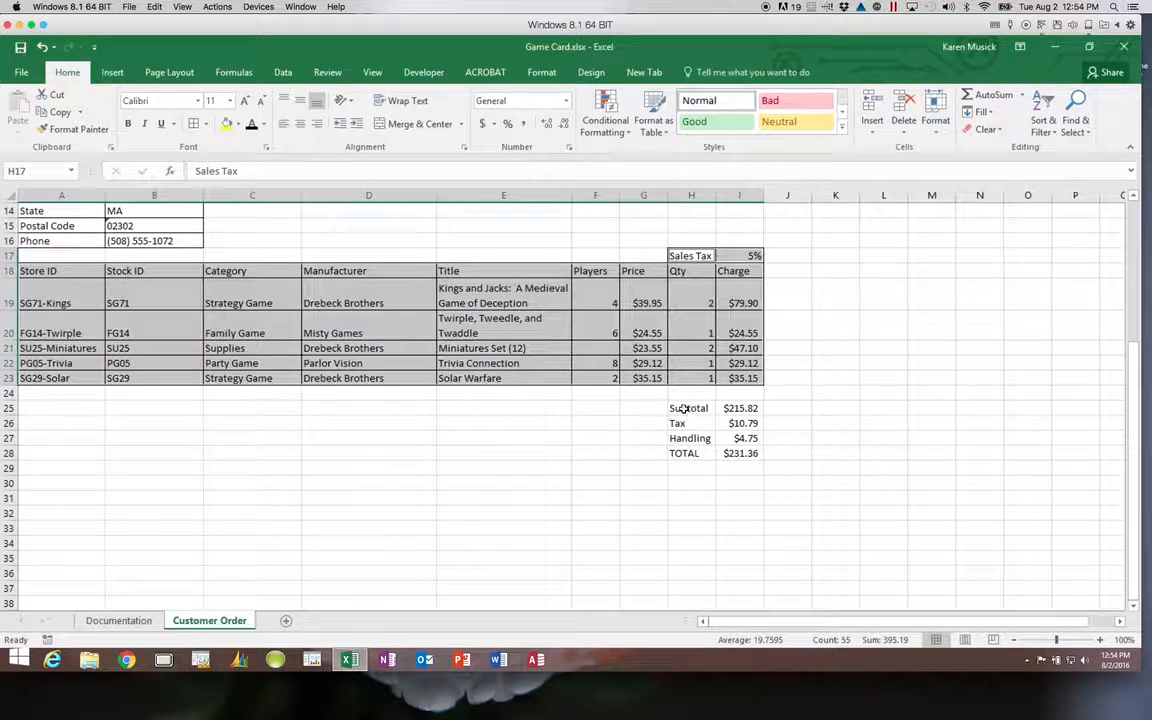
pyautogui.click(684, 408)
pyautogui.moveTo(684, 408); pyautogui.dragTo(735, 450)
pyautogui.press('super+c')
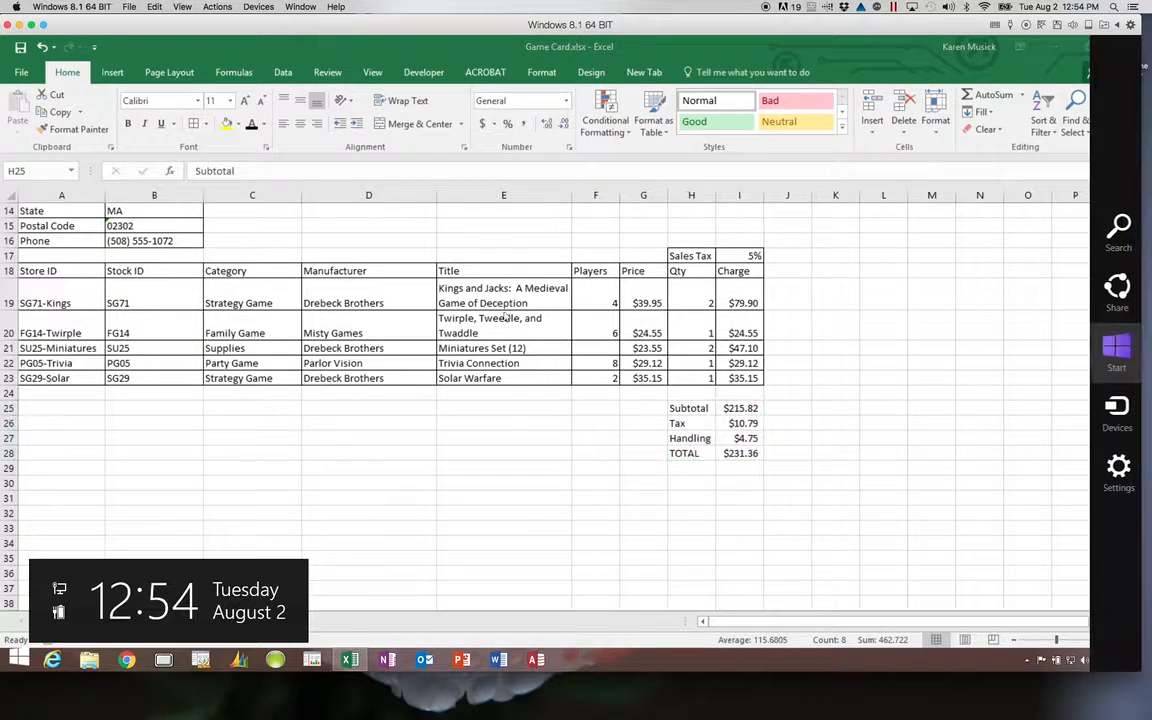
pyautogui.press('Escape')
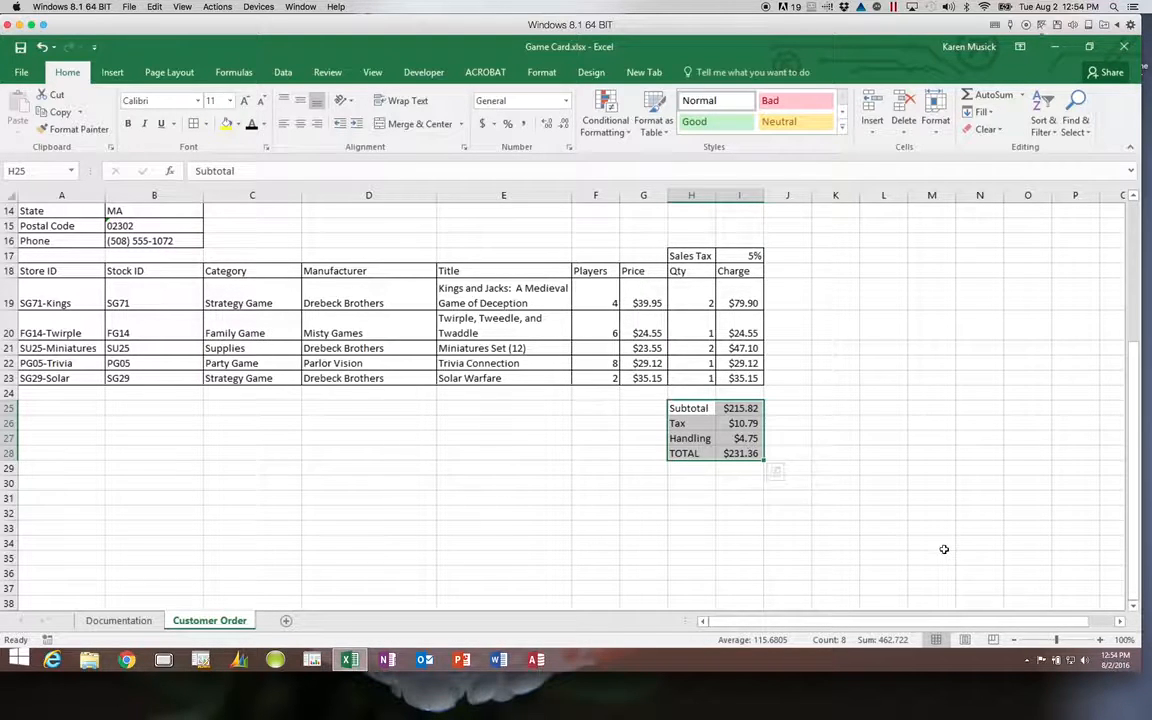
# - Underline the Manufacturer heading in cell D18
pyautogui.moveTo(1060, 645)
pyautogui.mouseDown()
pyautogui.moveTo(1085, 644)
pyautogui.moveTo(1076, 642)
pyautogui.mouseUp()
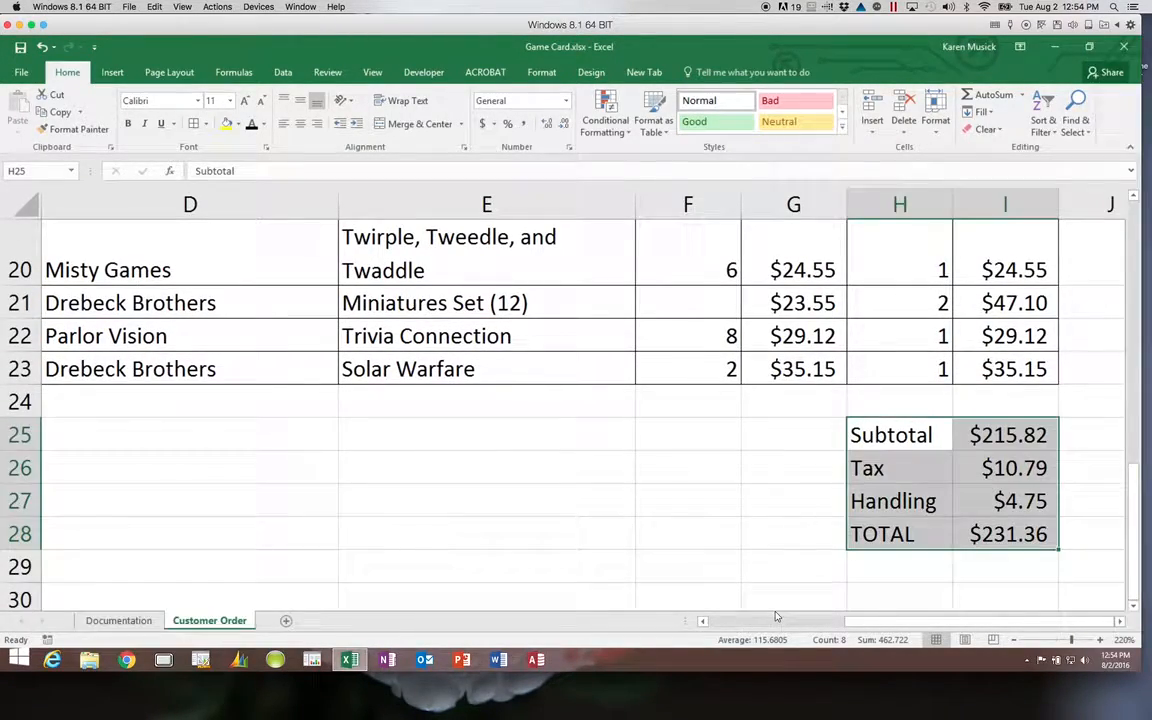
pyautogui.moveTo(845, 621); pyautogui.dragTo(808, 624)
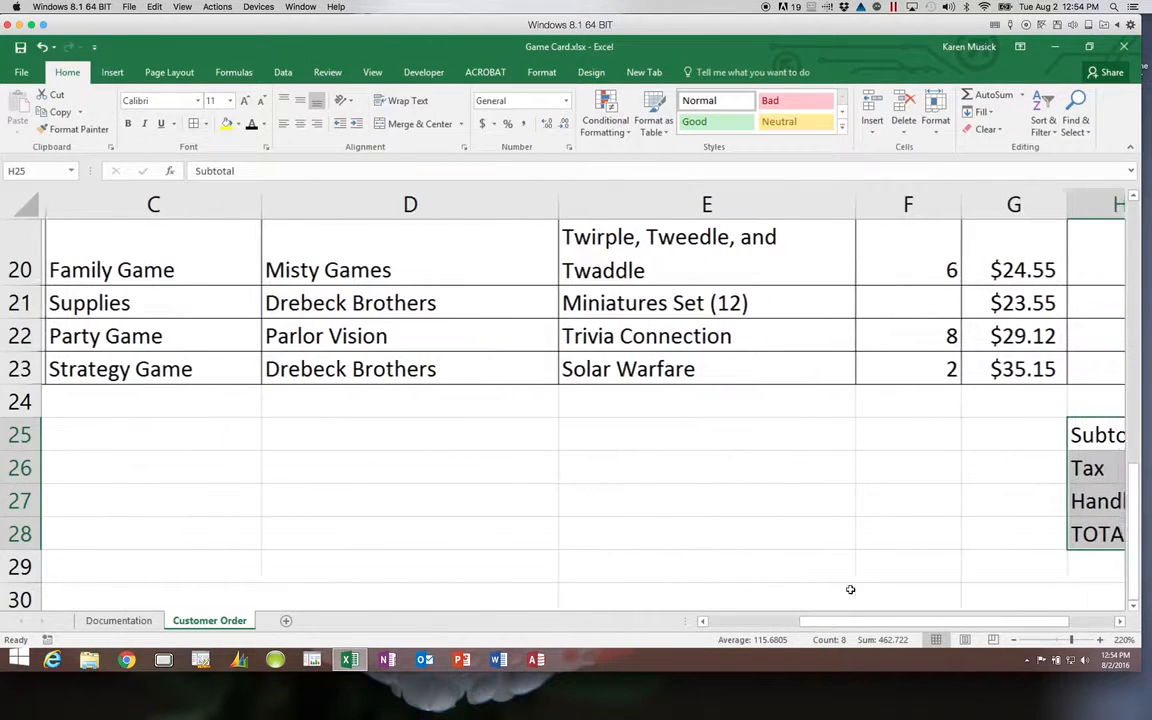
pyautogui.moveTo(1130, 552); pyautogui.dragTo(1136, 448)
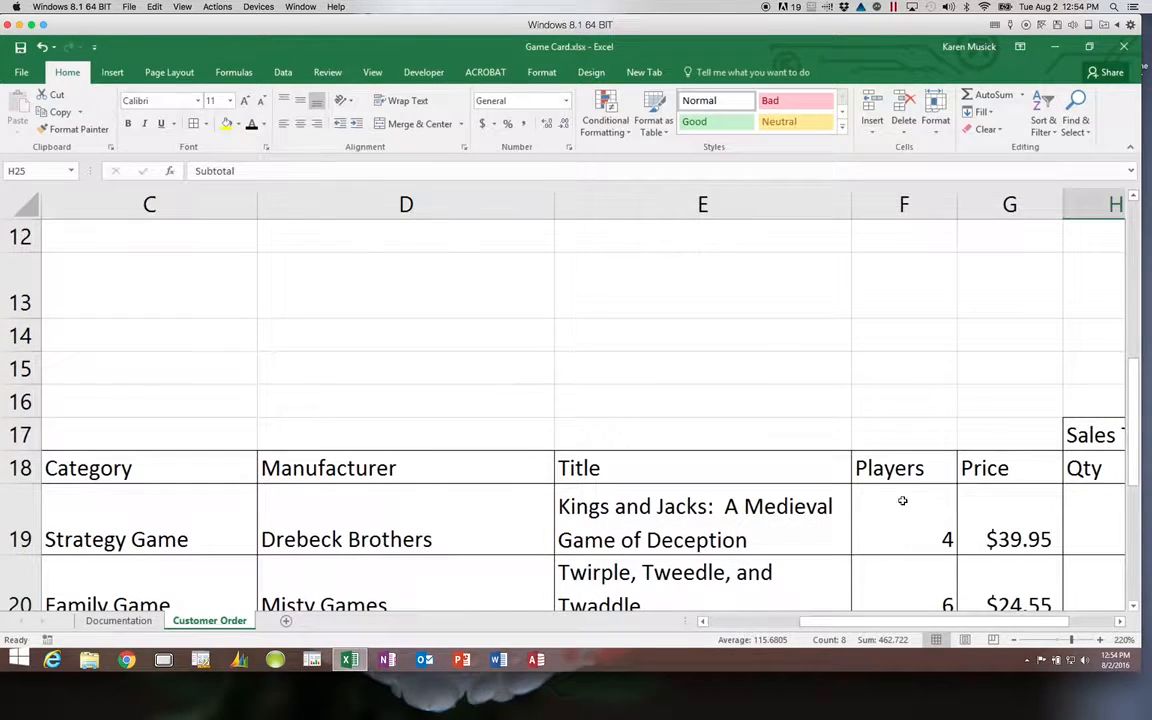
pyautogui.click(410, 469)
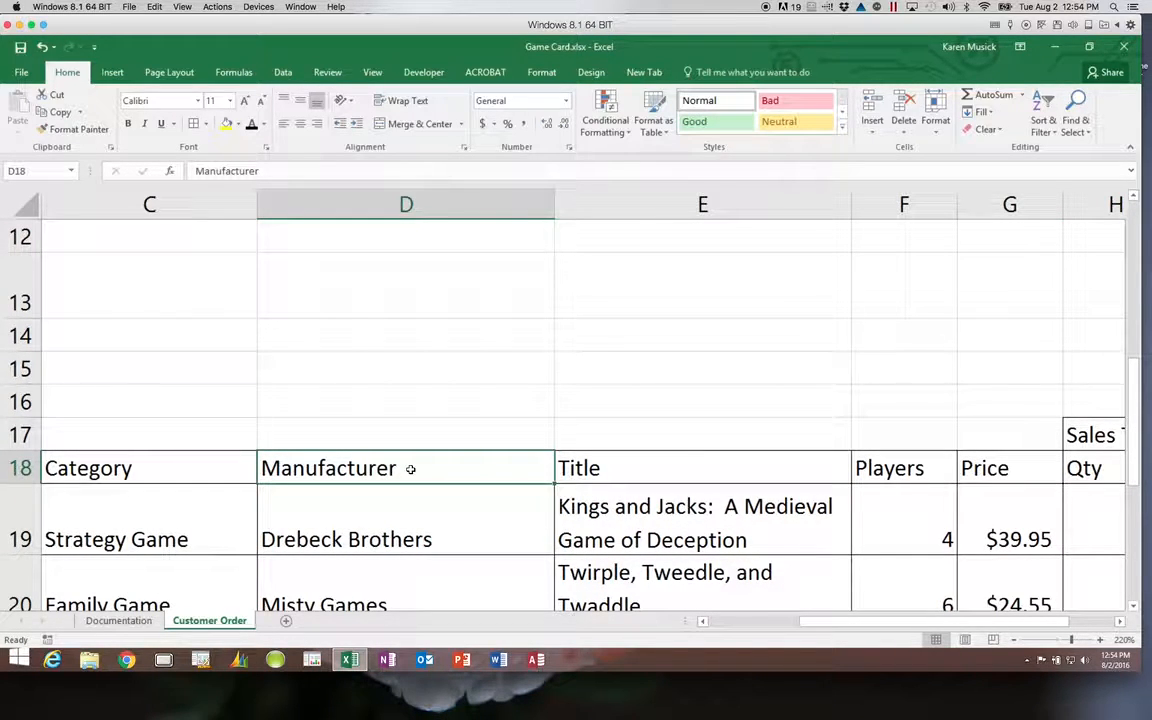
pyautogui.click(394, 390)
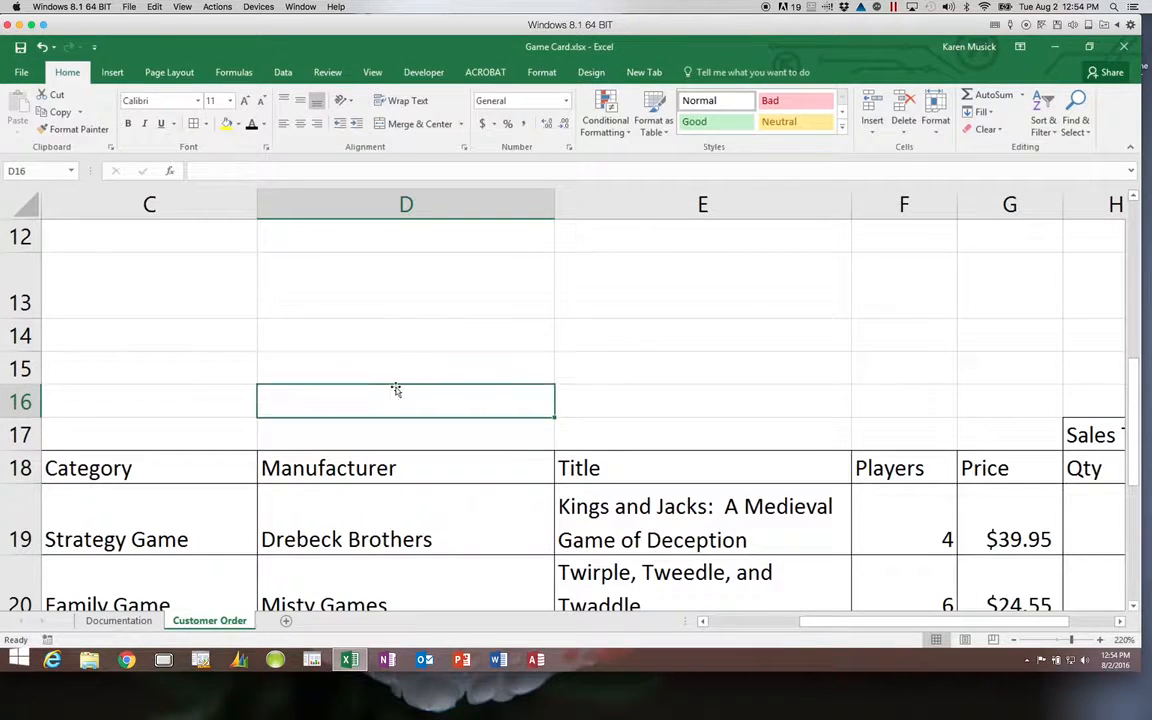
pyautogui.click(417, 467)
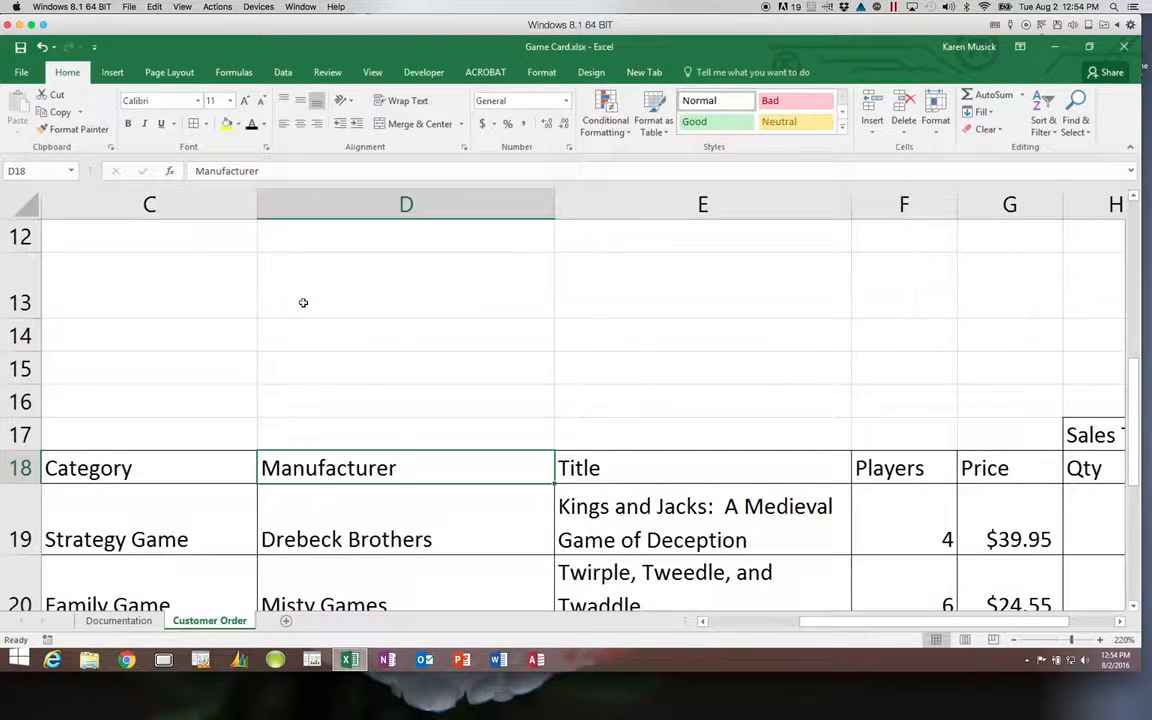
pyautogui.click(161, 124)
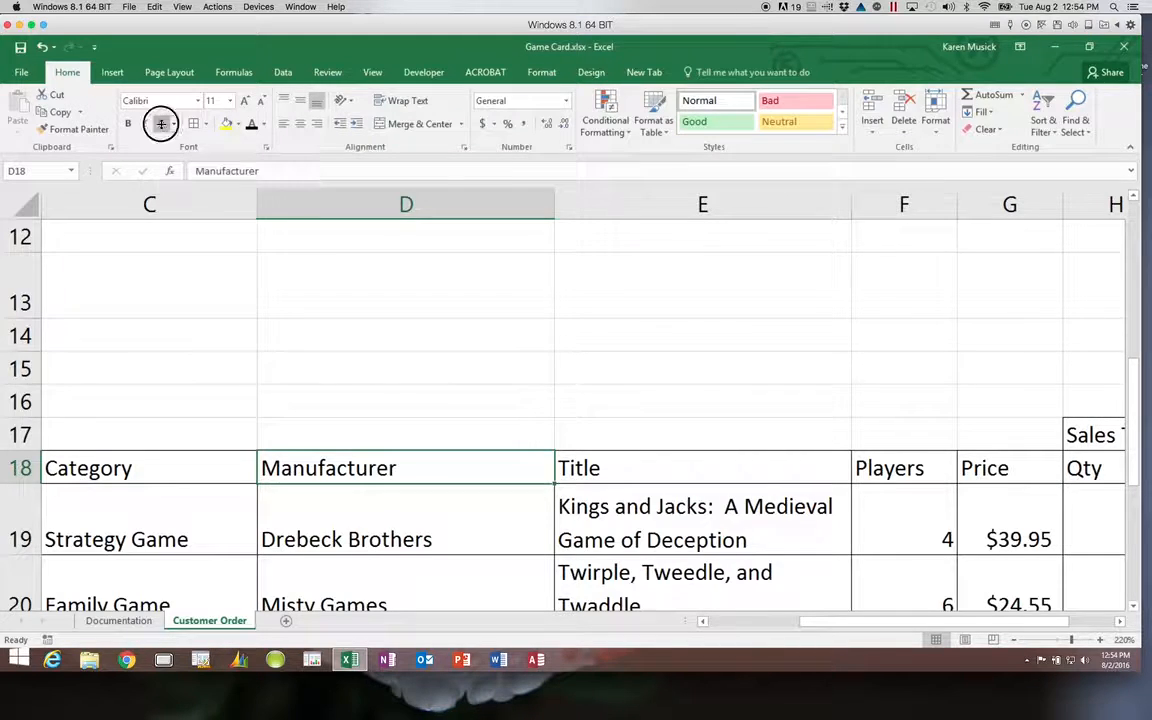
# - Enter "Test" followed by a long run of trailing spaces in cell D14 and underline it
pyautogui.click(380, 350)
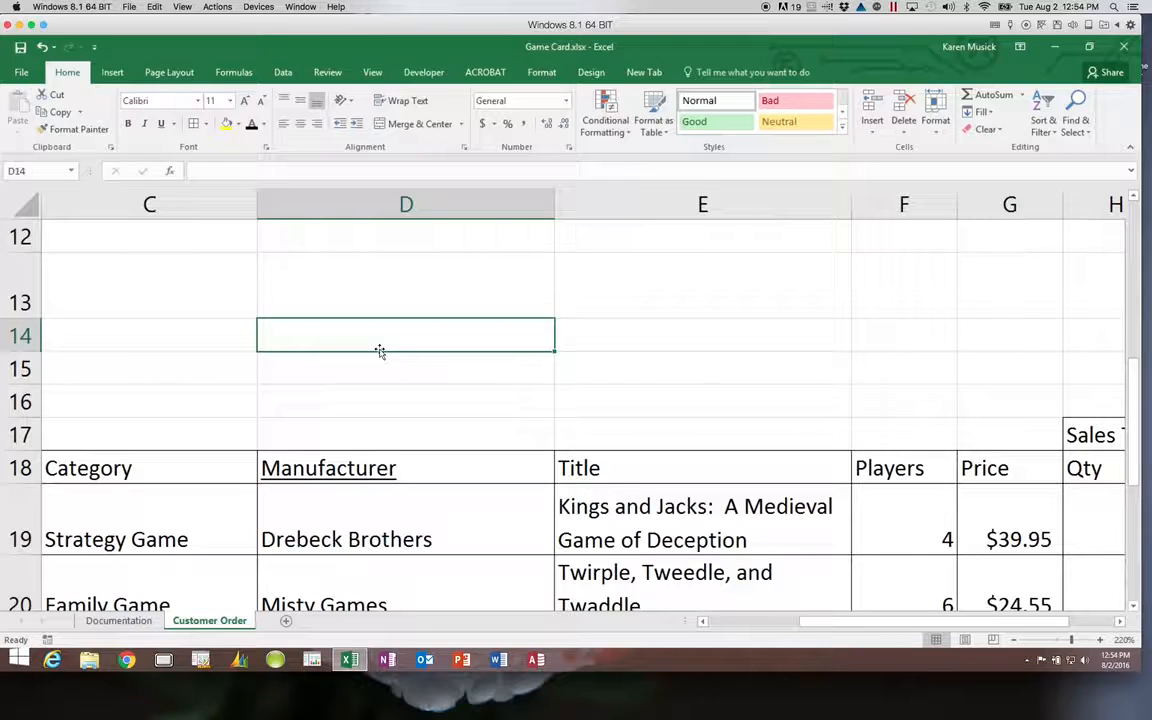
pyautogui.write('Test')
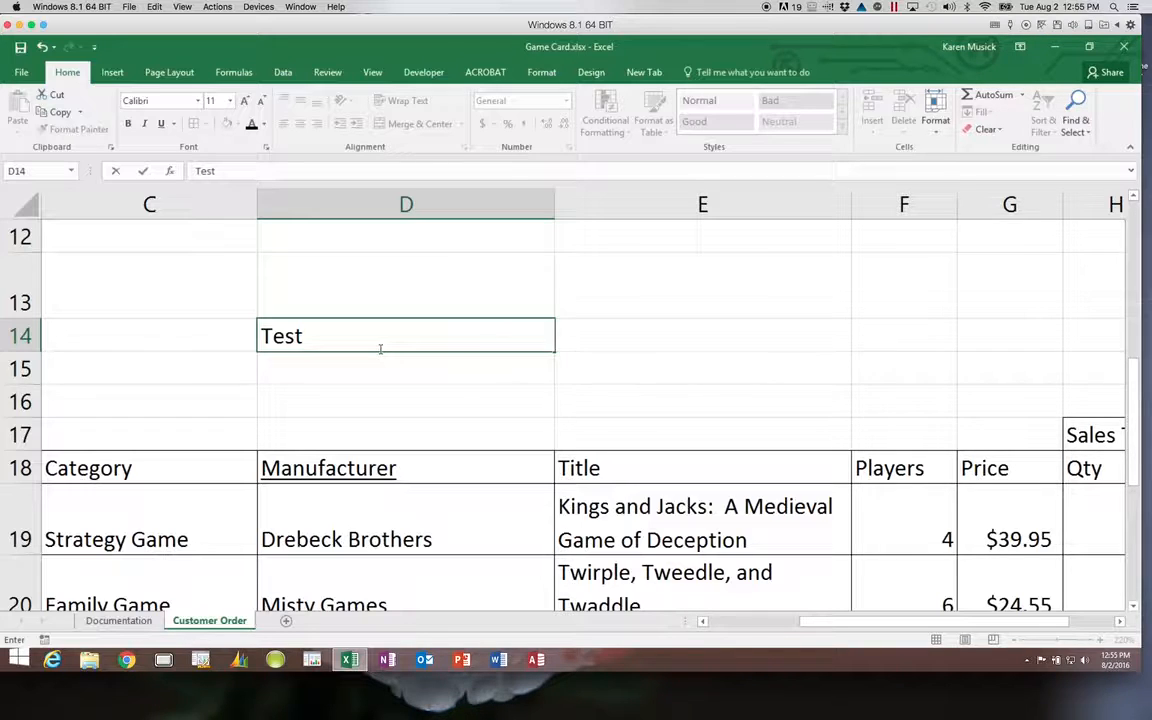
pyautogui.press('Return')
pyautogui.click(363, 340)
pyautogui.click(160, 124)
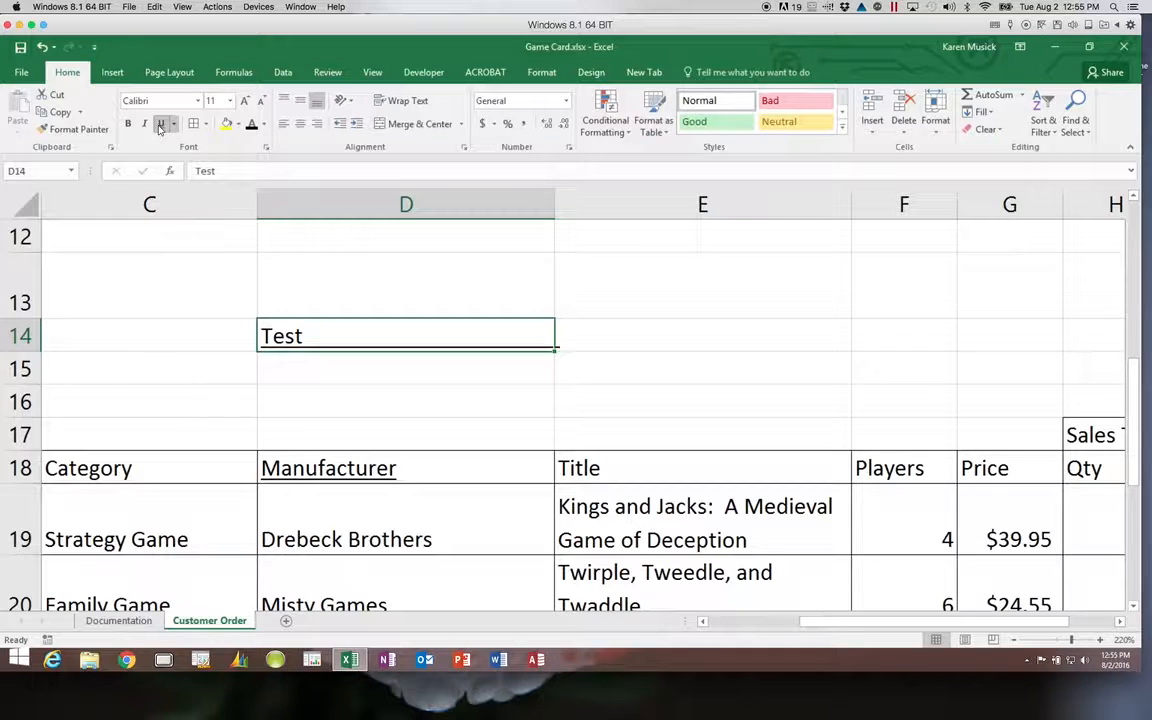
pyautogui.click(334, 375)
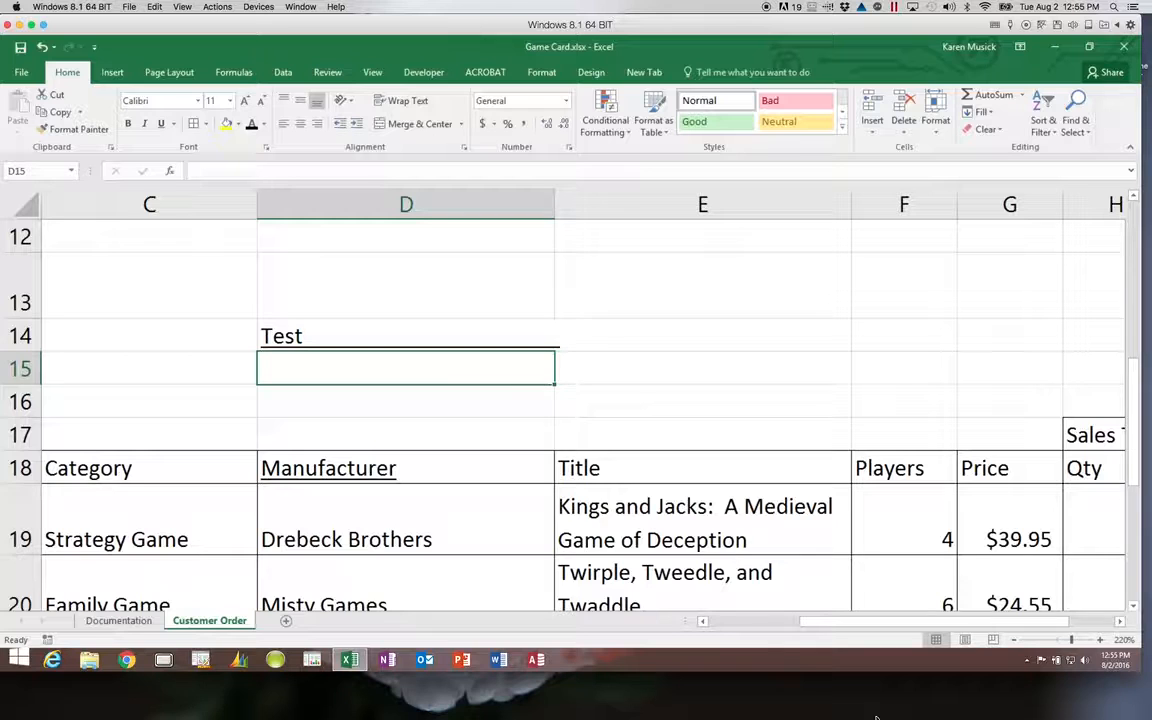
# - Remove the underline from the Test cell D14 and apply a Bottom Border to it instead
pyautogui.click(1060, 640)
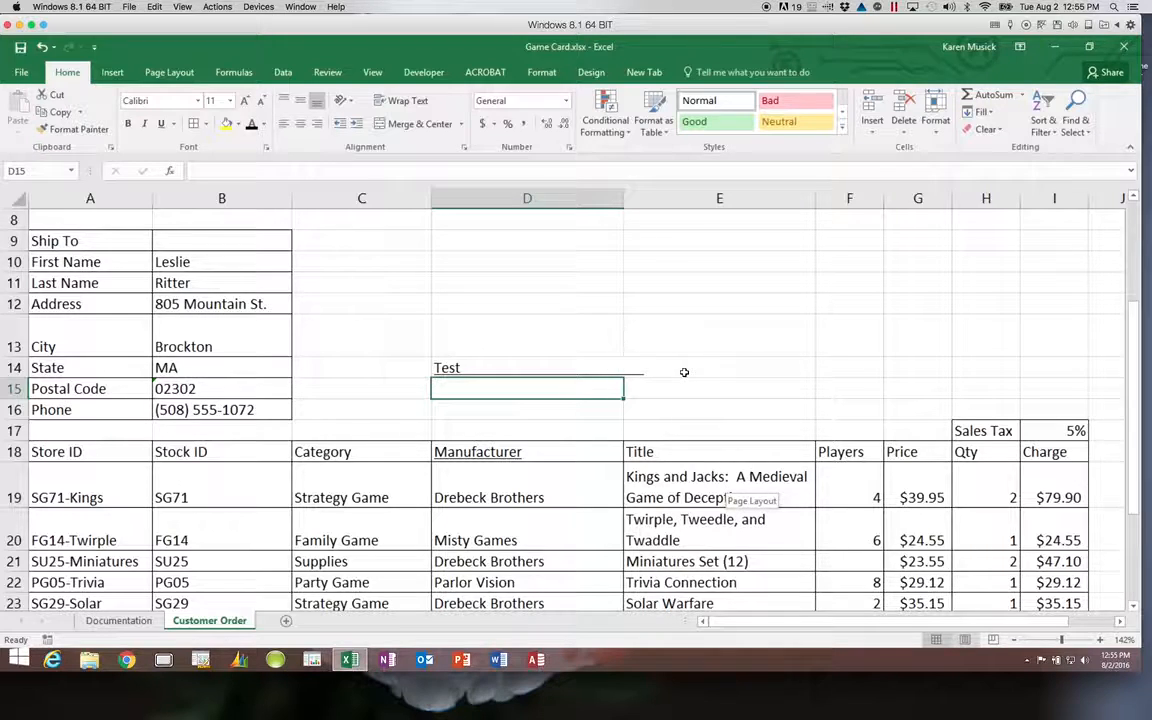
pyautogui.click(591, 371)
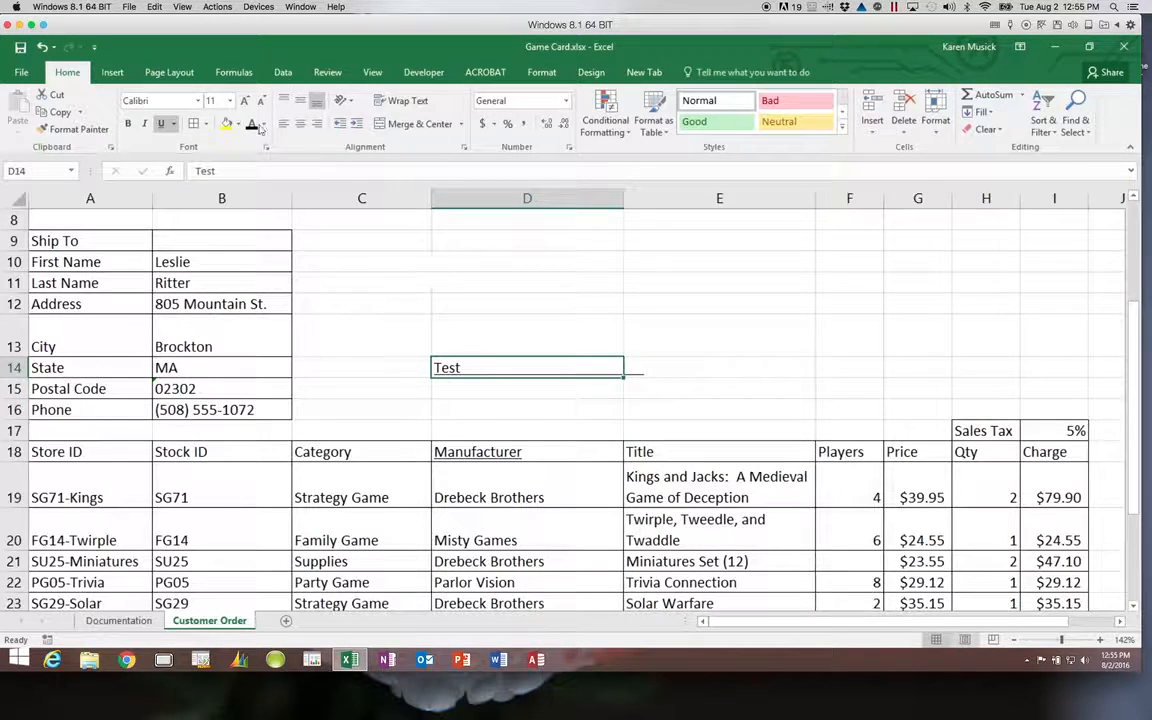
pyautogui.click(160, 124)
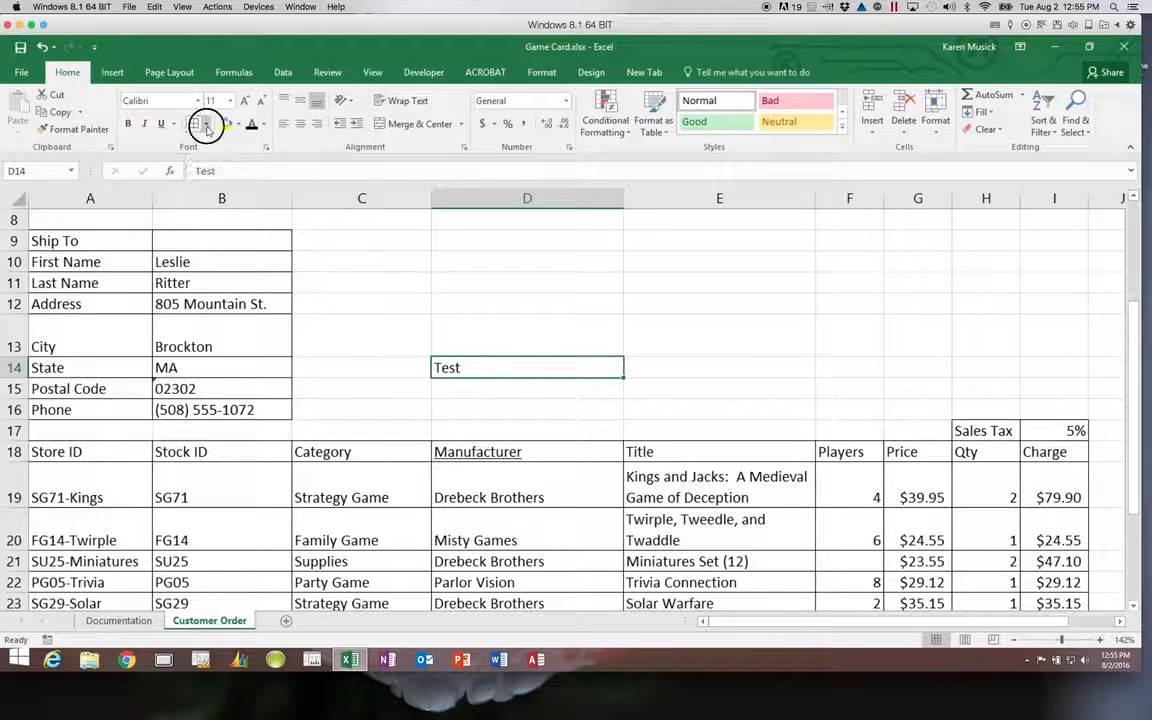
pyautogui.click(205, 125)
pyautogui.click(203, 160)
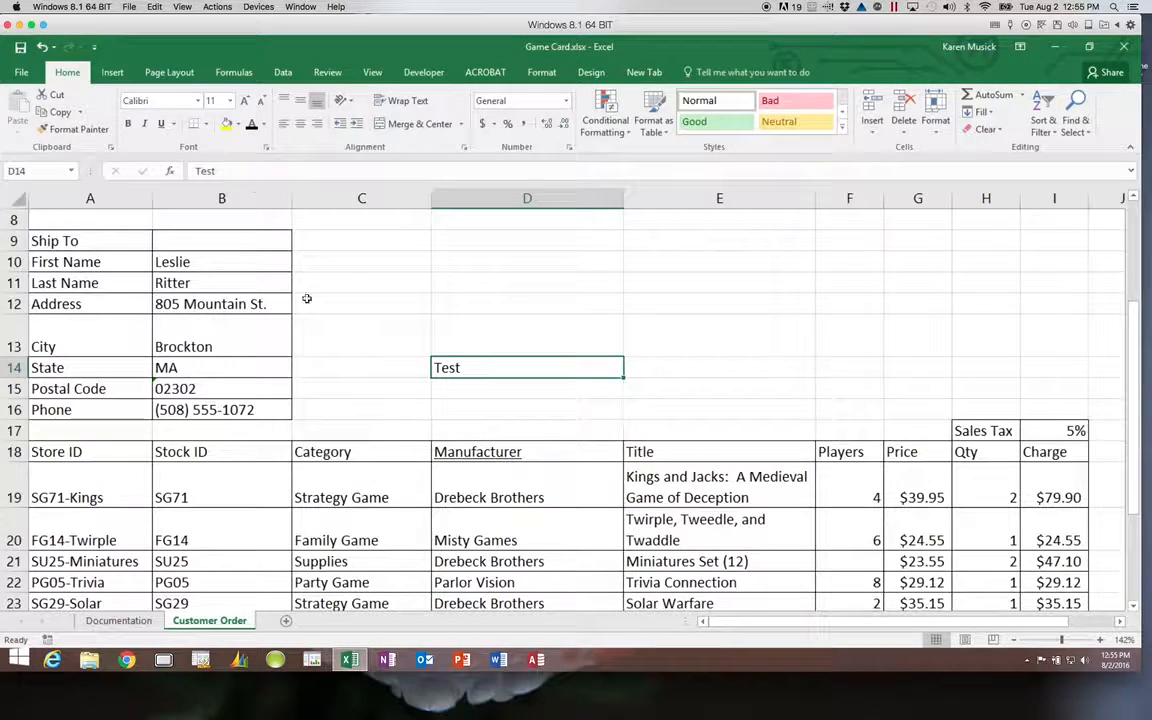
pyautogui.click(363, 365)
# - Delete the trailing spaces after "Test" in cell D14
pyautogui.click(510, 372)
pyautogui.moveTo(223, 171); pyautogui.dragTo(386, 188)
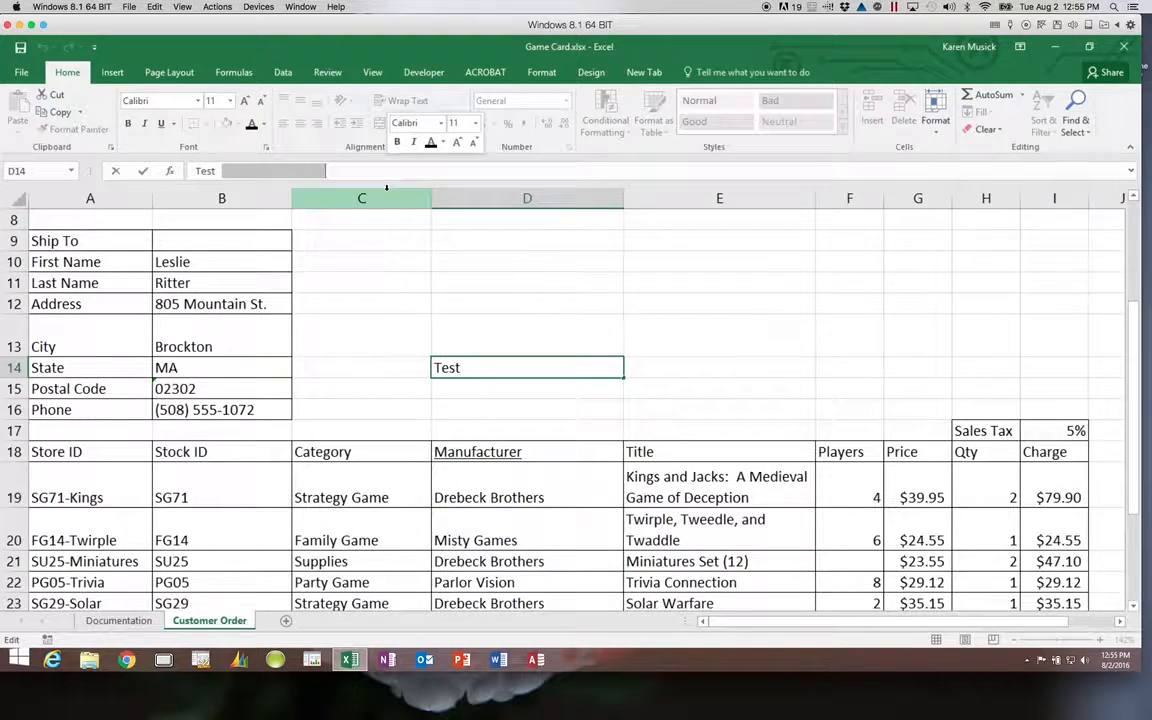
pyautogui.press('BackSpace')
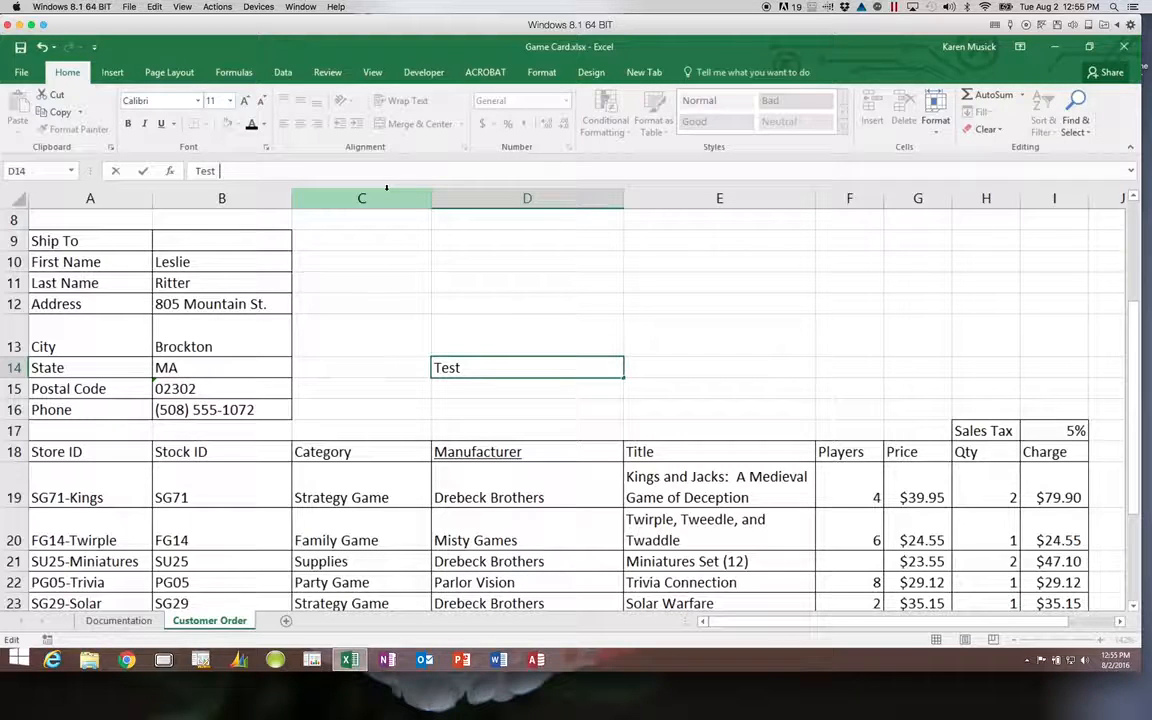
pyautogui.press('Return')
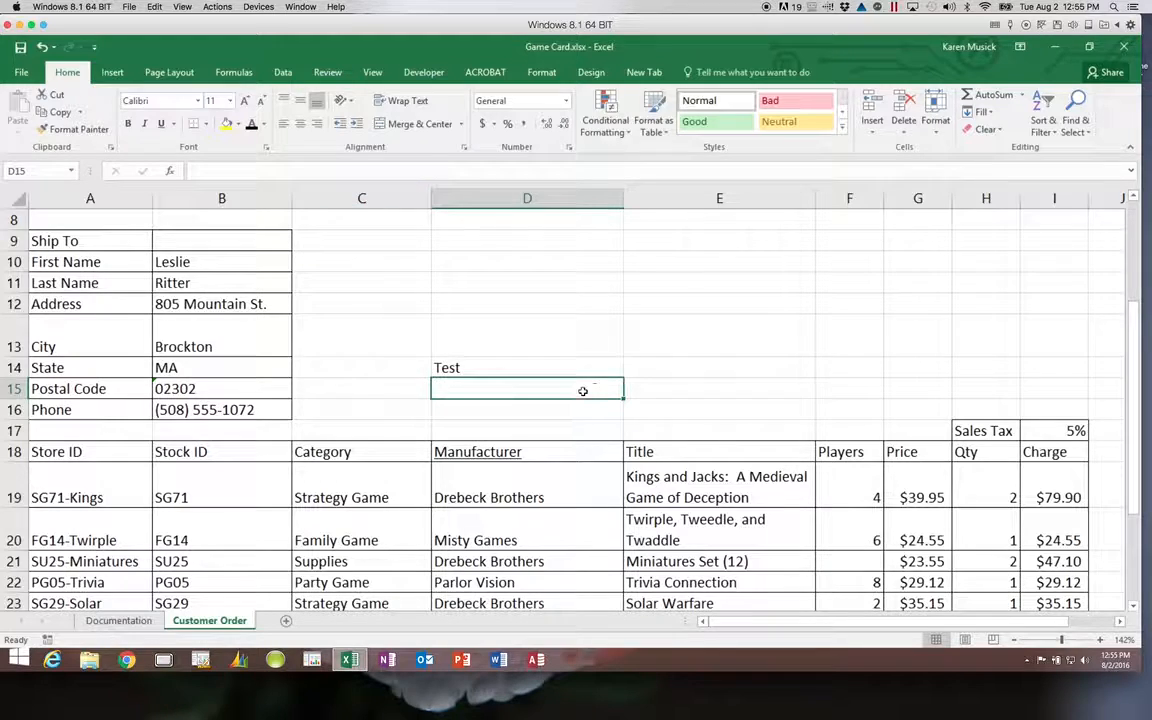
# - Underline the word Test in cell D14, keeping its bottom border for comparison
pyautogui.click(555, 418)
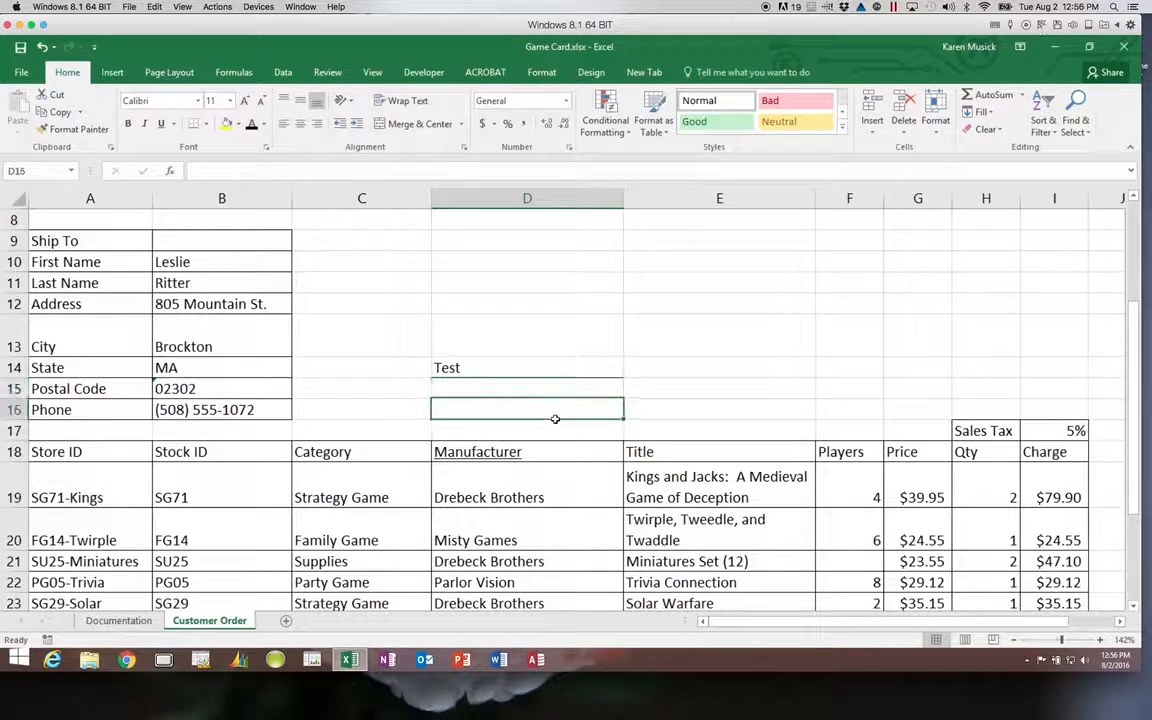
pyautogui.click(506, 368)
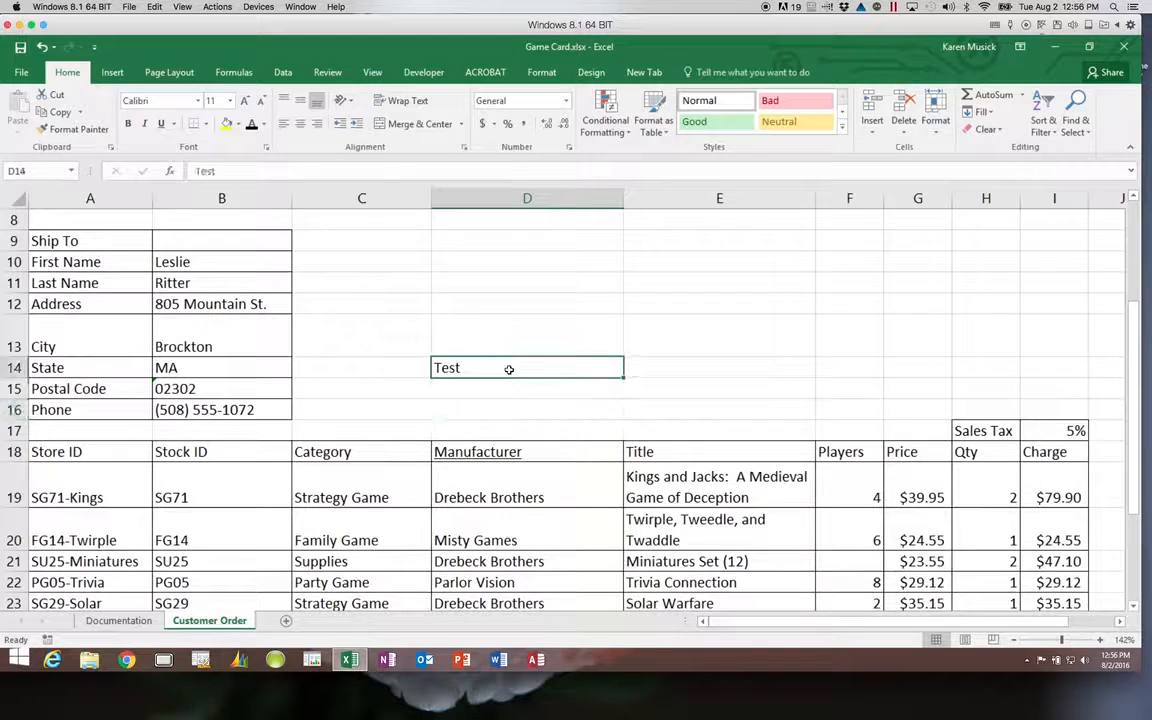
pyautogui.click(160, 123)
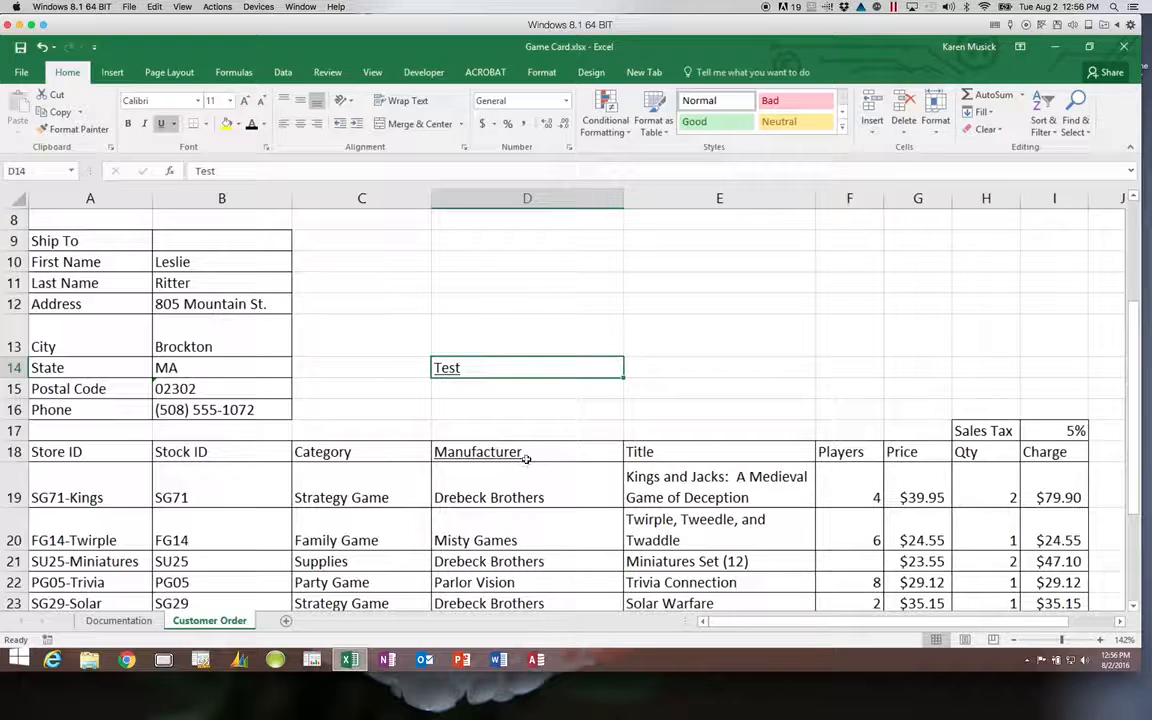
pyautogui.click(490, 385)
pyautogui.click(473, 412)
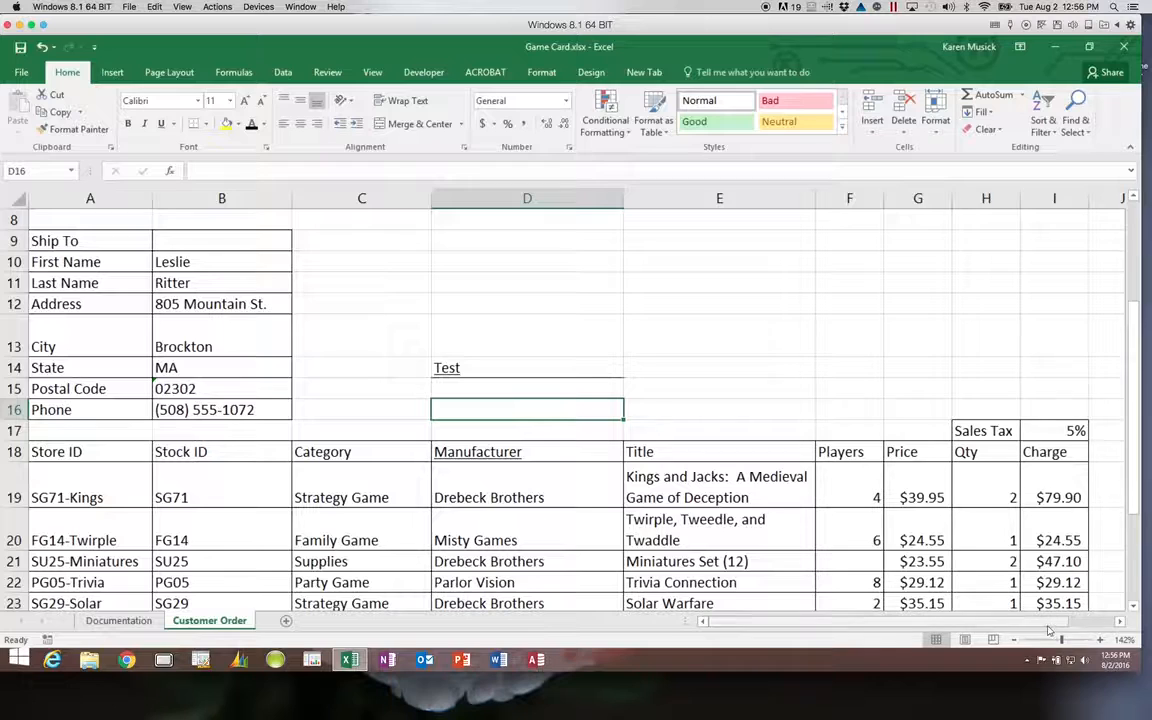
# - Apply Thick Outside Borders to the Subtotal, Tax, Handling and TOTAL block in H25:I28
pyautogui.scroll(-3, 947, 578)
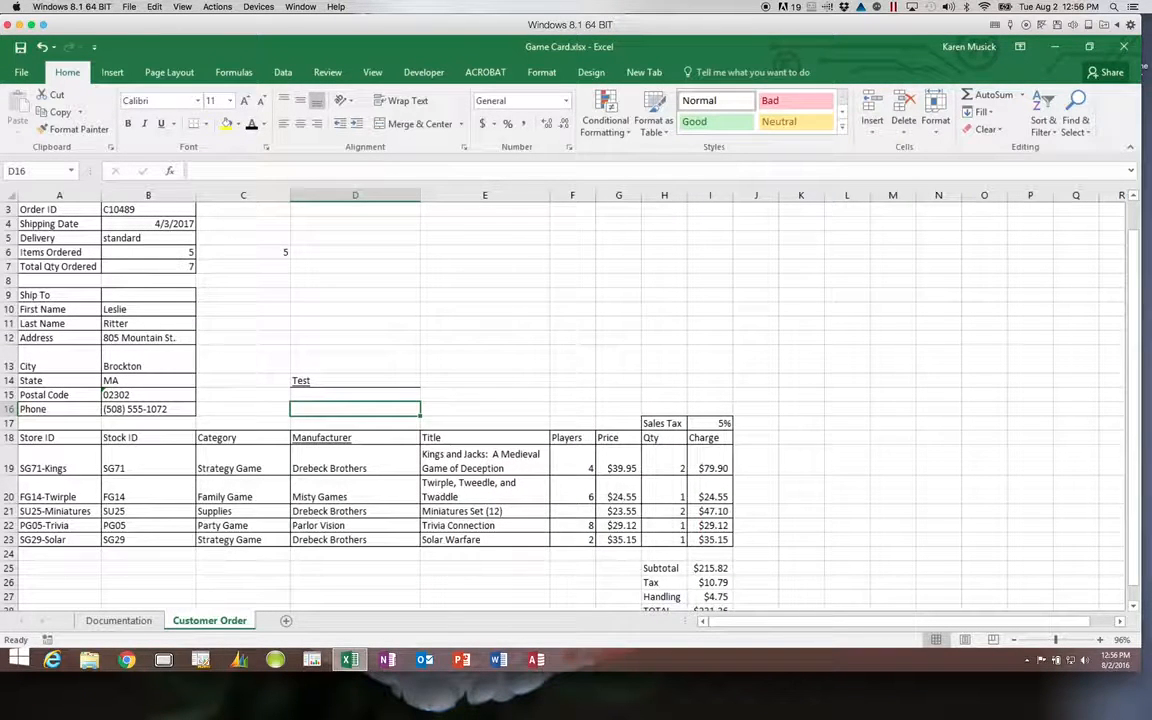
pyautogui.click(206, 125)
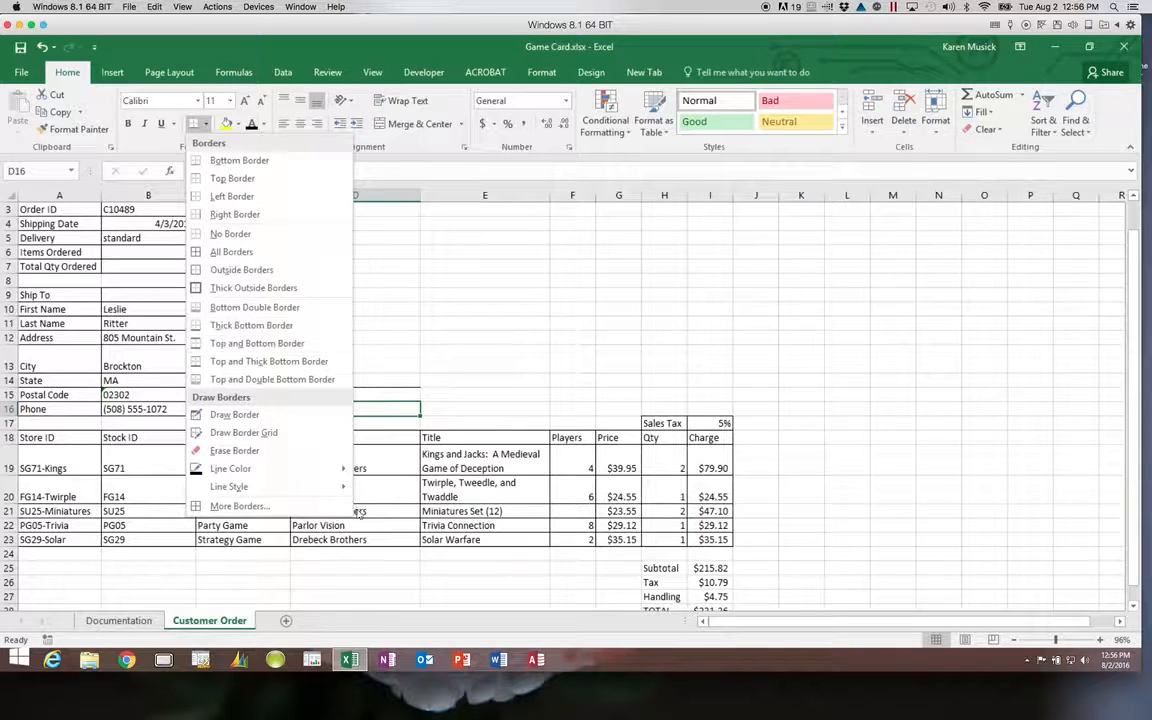
pyautogui.click(655, 568)
pyautogui.moveTo(660, 568); pyautogui.dragTo(706, 580)
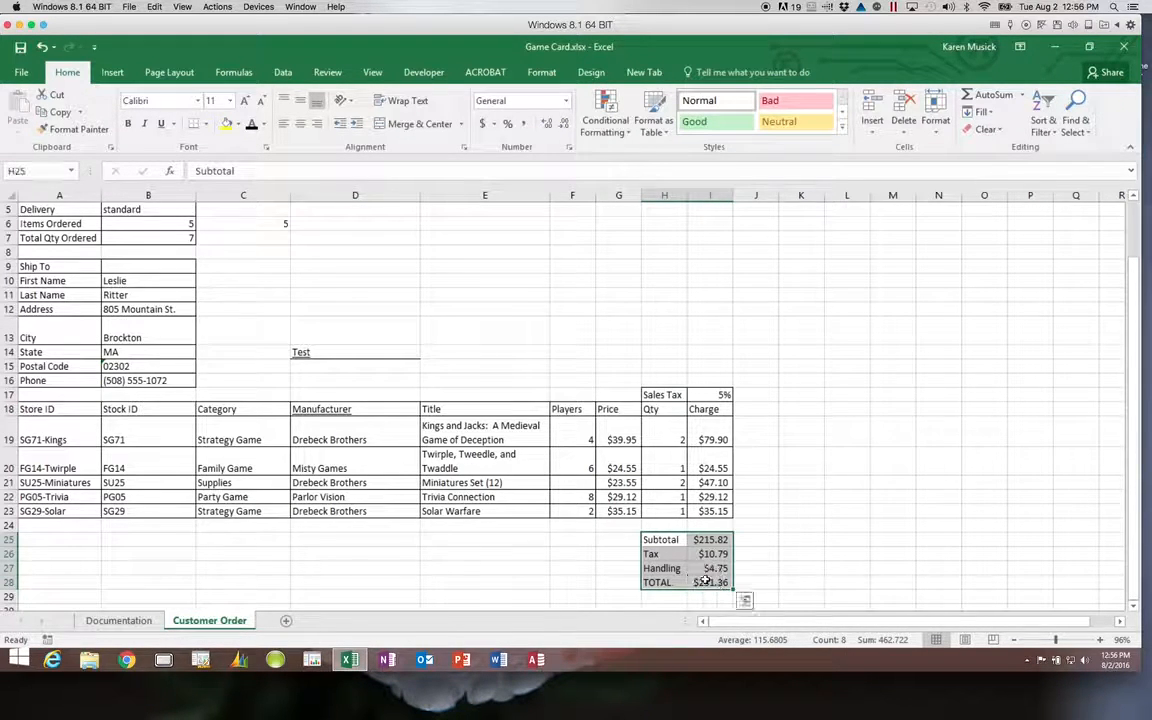
pyautogui.click(207, 124)
pyautogui.click(229, 287)
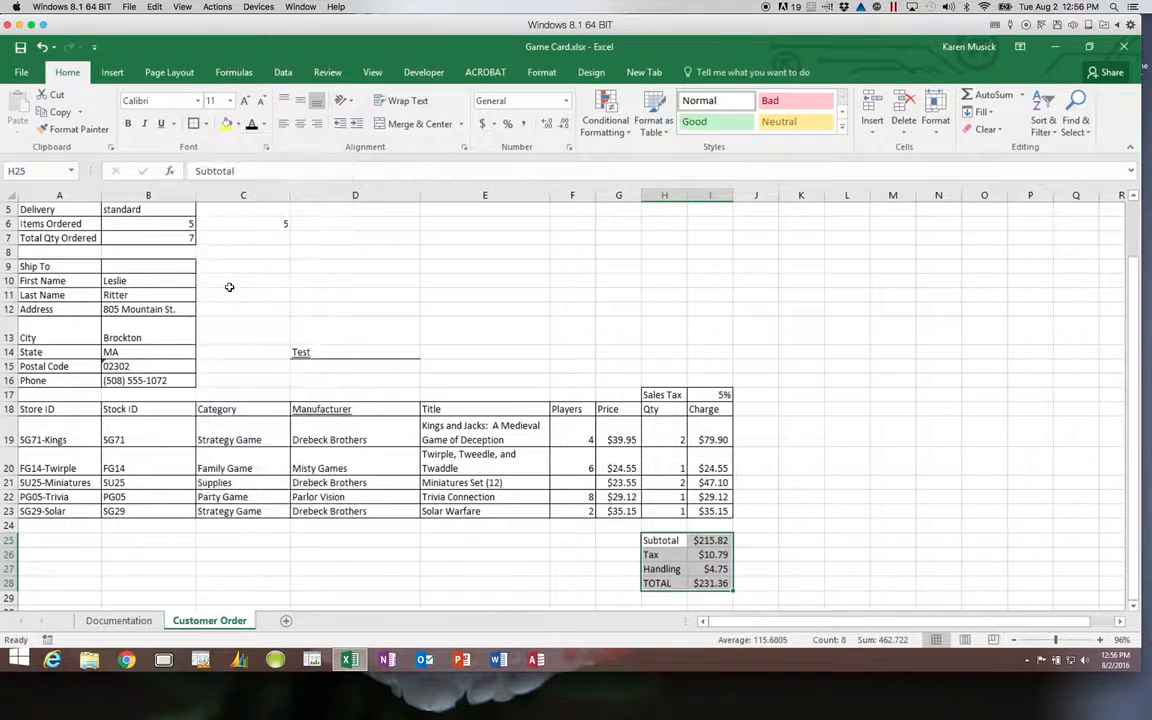
# - Apply All Borders to the totals block in H25:I28
pyautogui.click(207, 124)
pyautogui.click(205, 232)
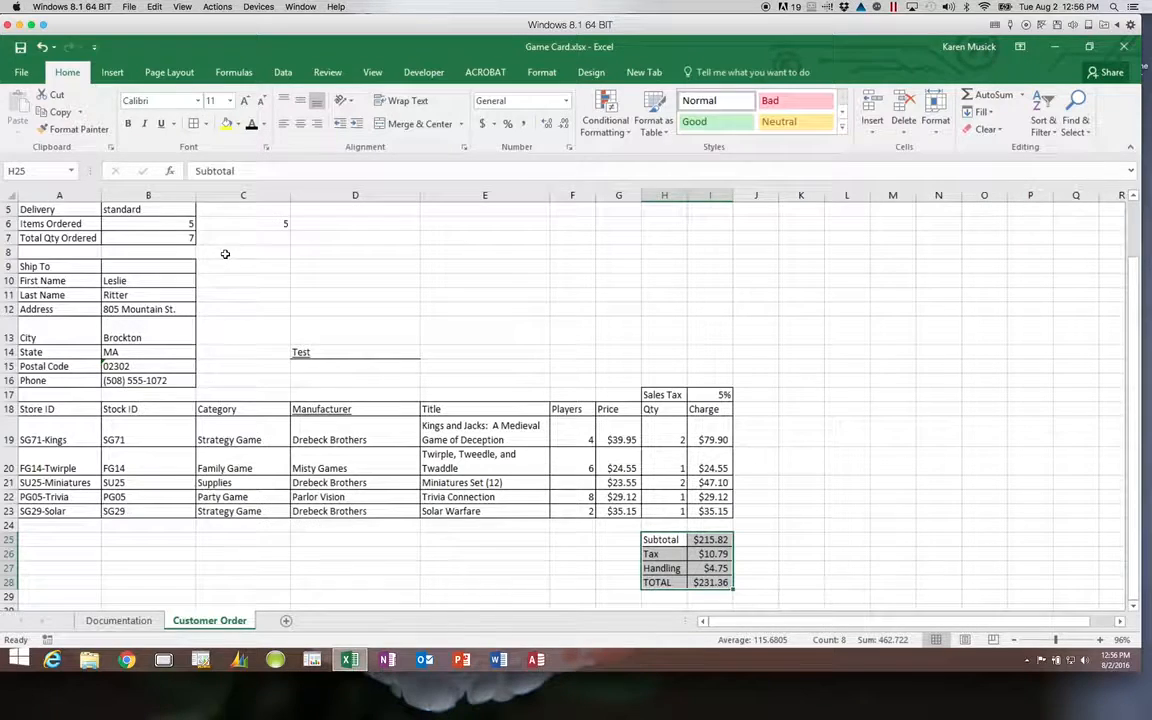
pyautogui.click(288, 450)
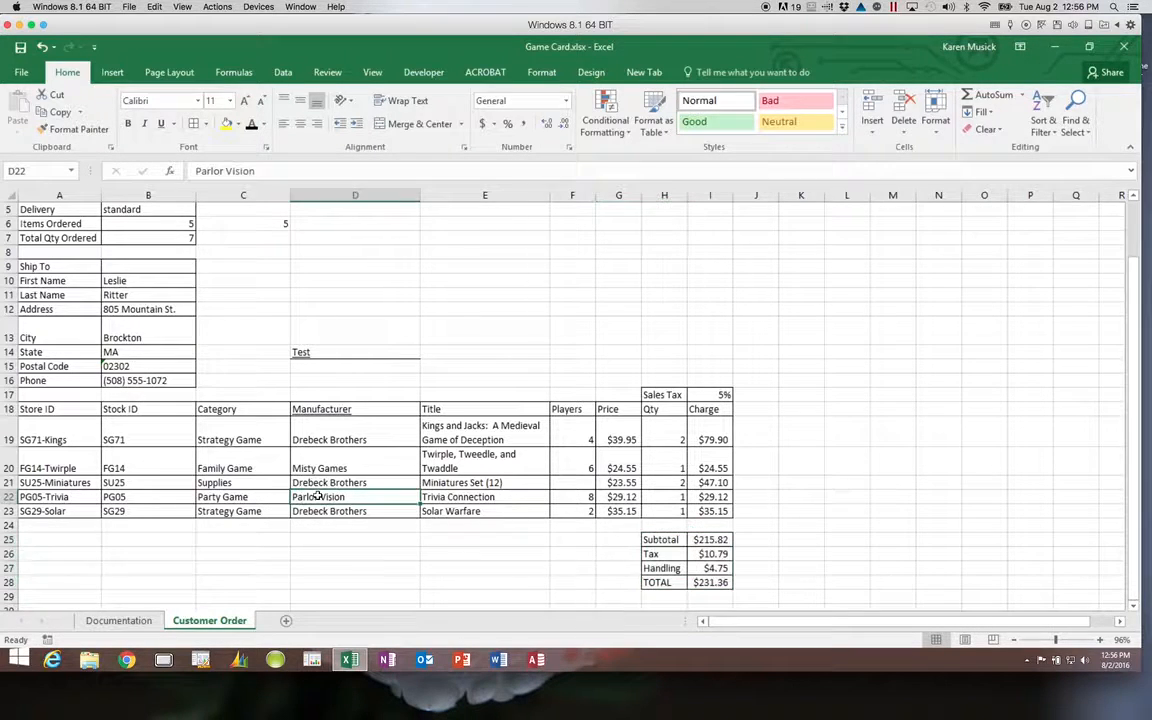
# - Add Thick Outside Borders around the totals block in H25:I28, on top of its thin inner borders
pyautogui.click(664, 540)
pyautogui.moveTo(664, 540); pyautogui.dragTo(710, 582)
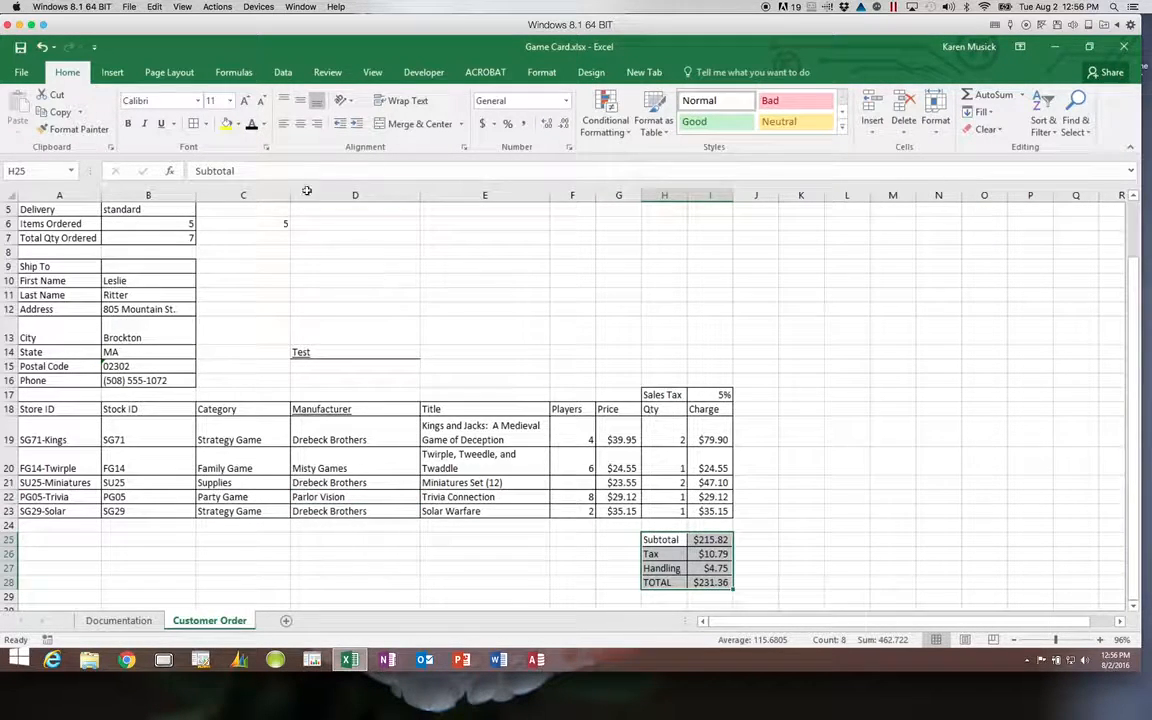
pyautogui.click(206, 124)
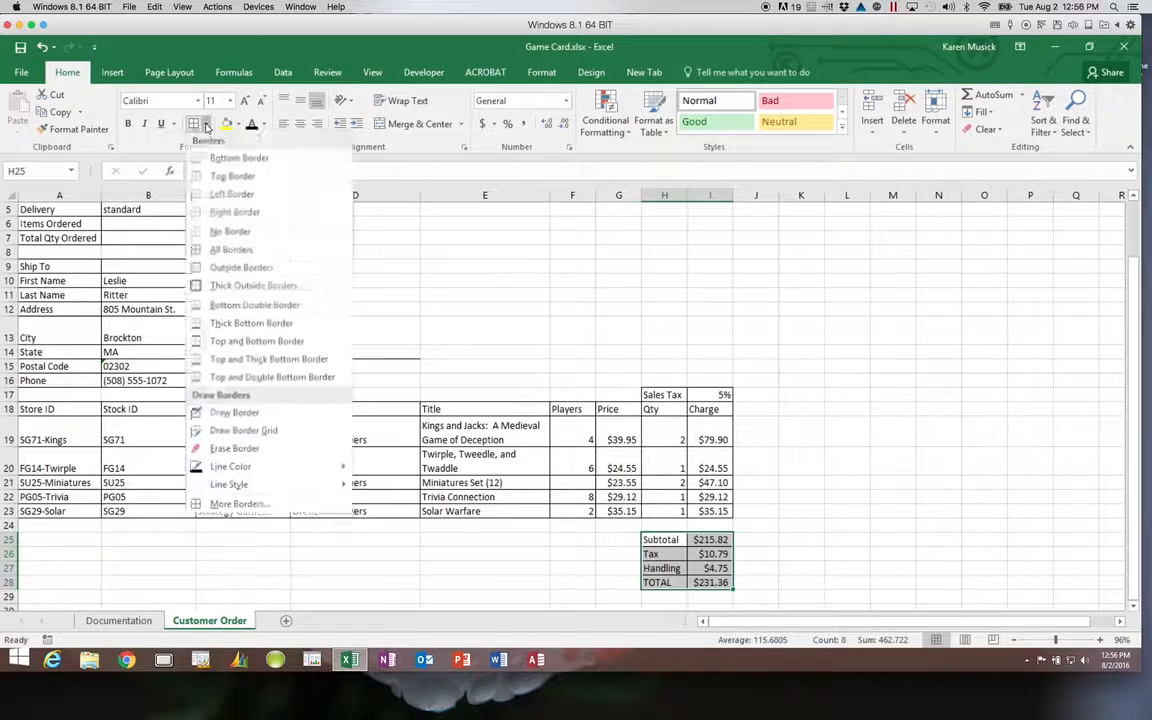
pyautogui.click(223, 288)
pyautogui.click(345, 540)
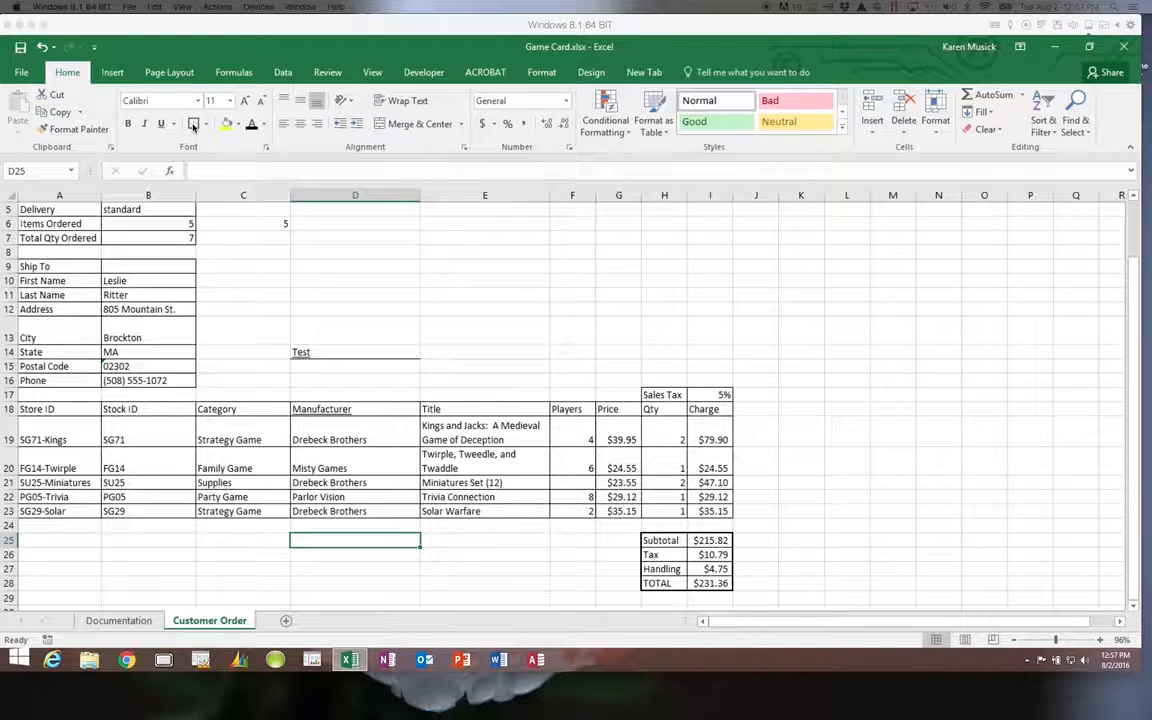
# - Set the Customer Order title in cell A1 to font size 28 and save the workbook
pyautogui.click(228, 266)
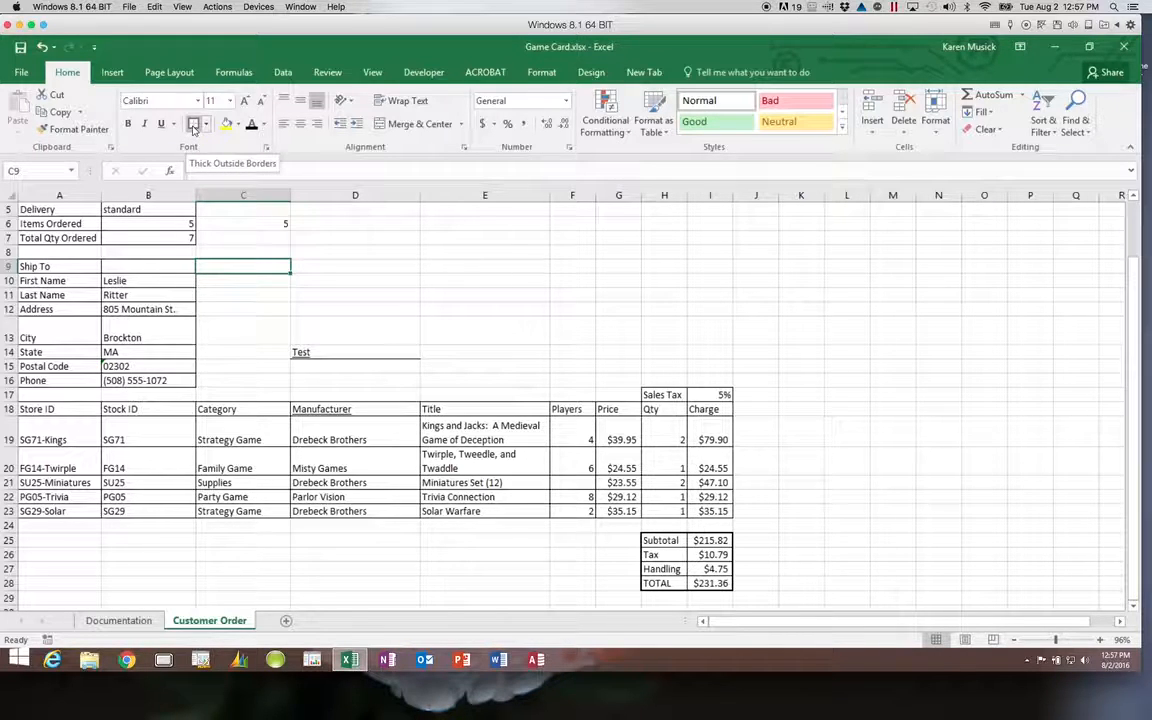
pyautogui.moveTo(1134, 326); pyautogui.dragTo(1131, 213)
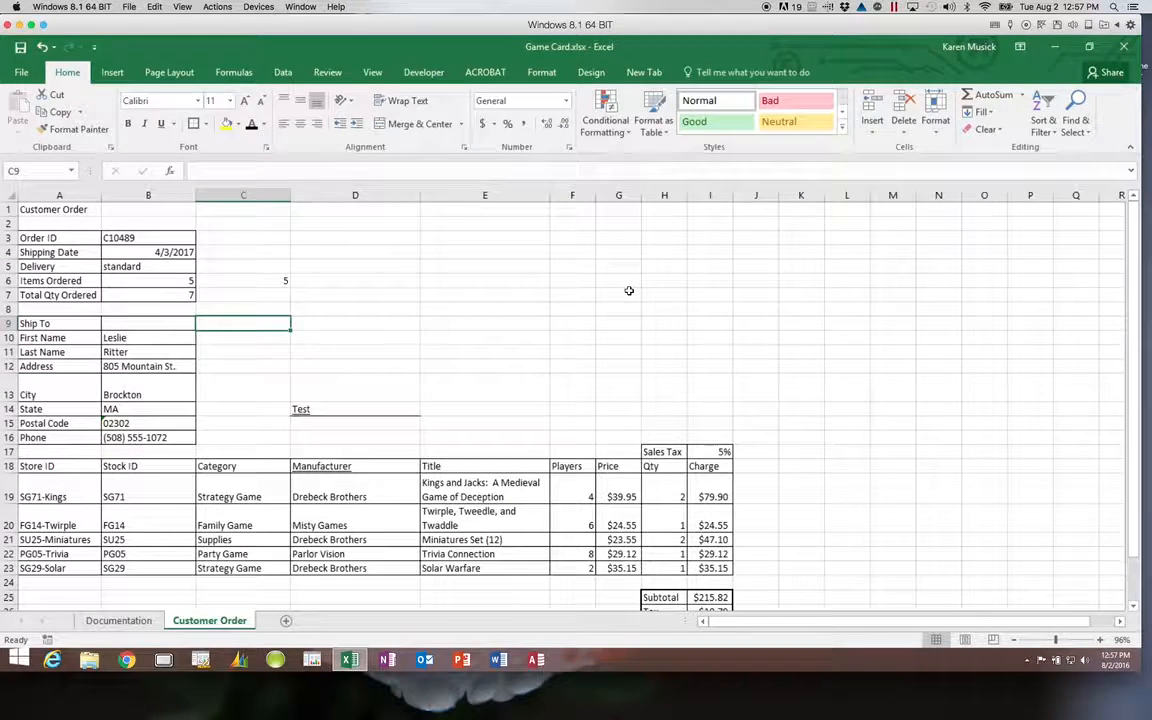
pyautogui.click(85, 210)
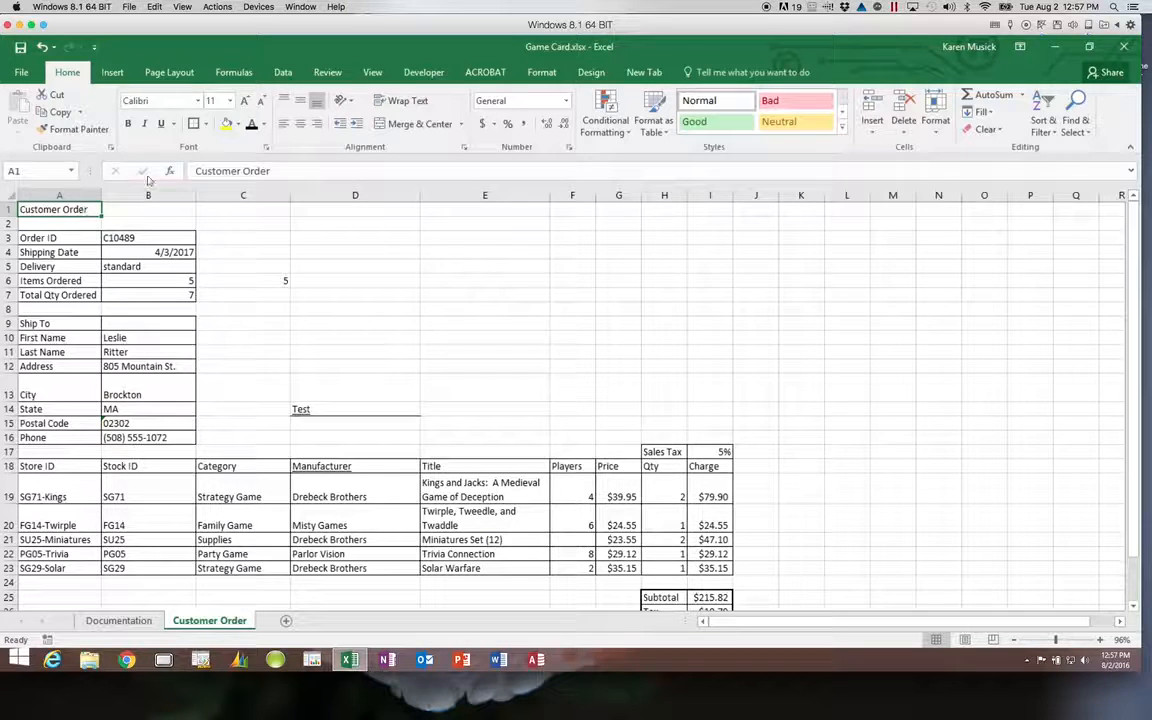
pyautogui.click(198, 101)
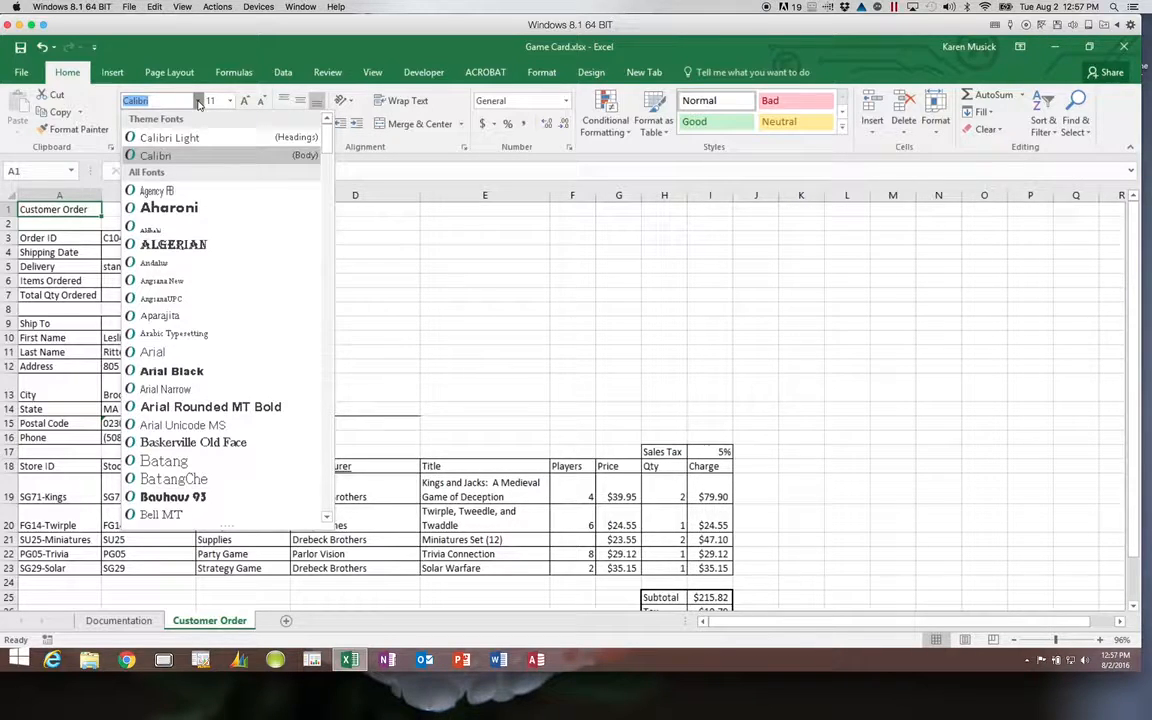
pyautogui.click(231, 100)
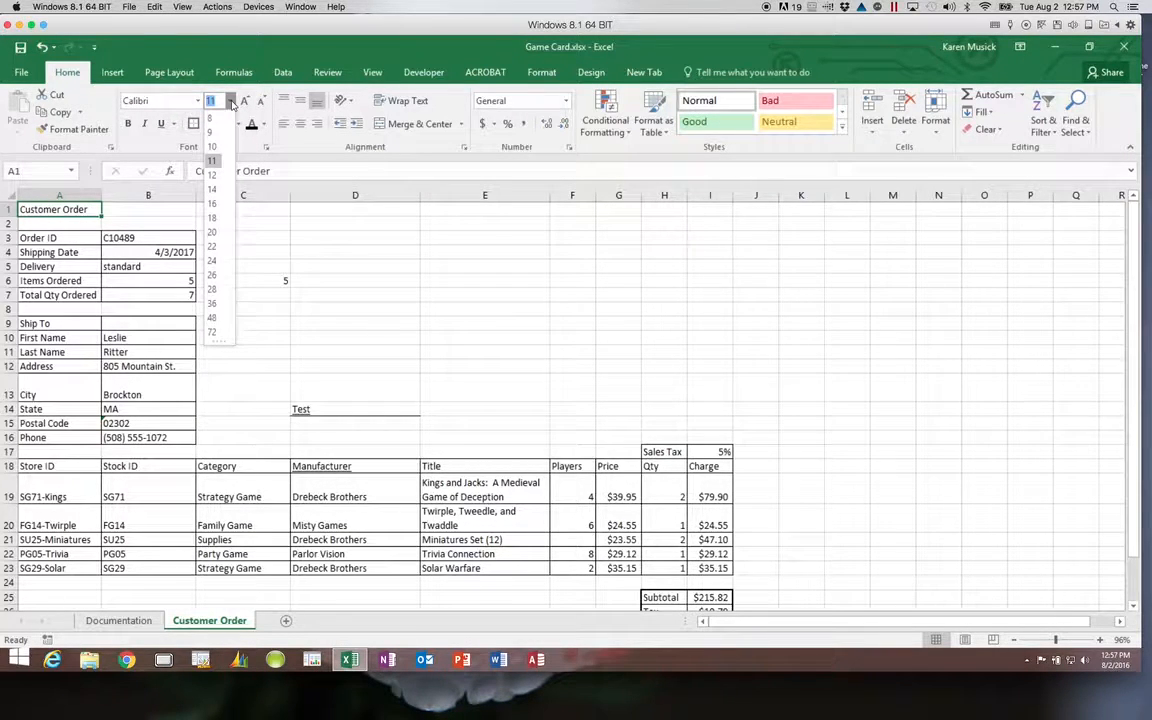
pyautogui.click(212, 289)
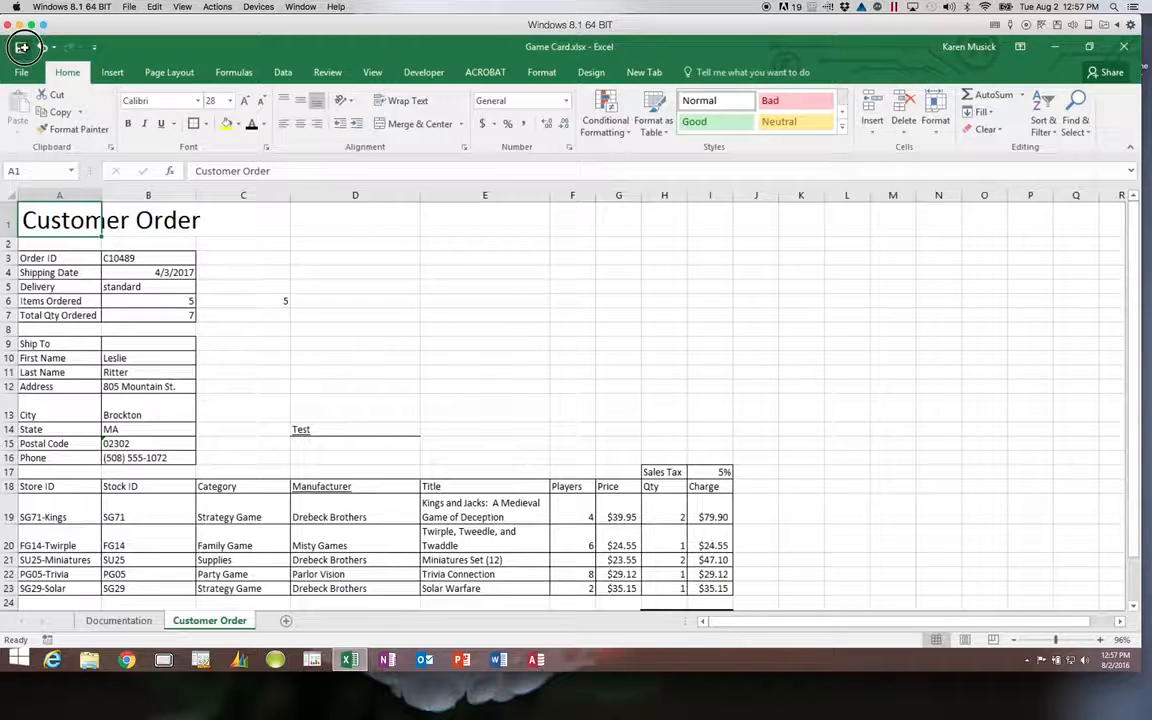
pyautogui.click(23, 49)
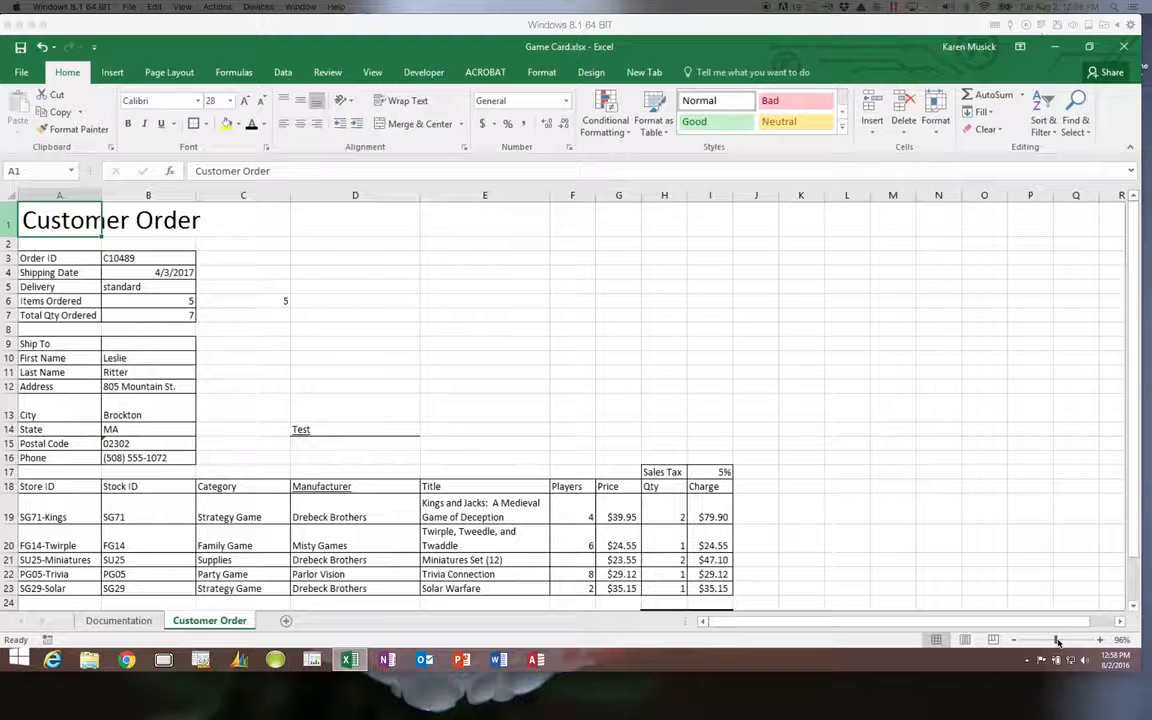
# - Clear the Test text and the border from cell D14, and save the workbook
pyautogui.click(1100, 640)
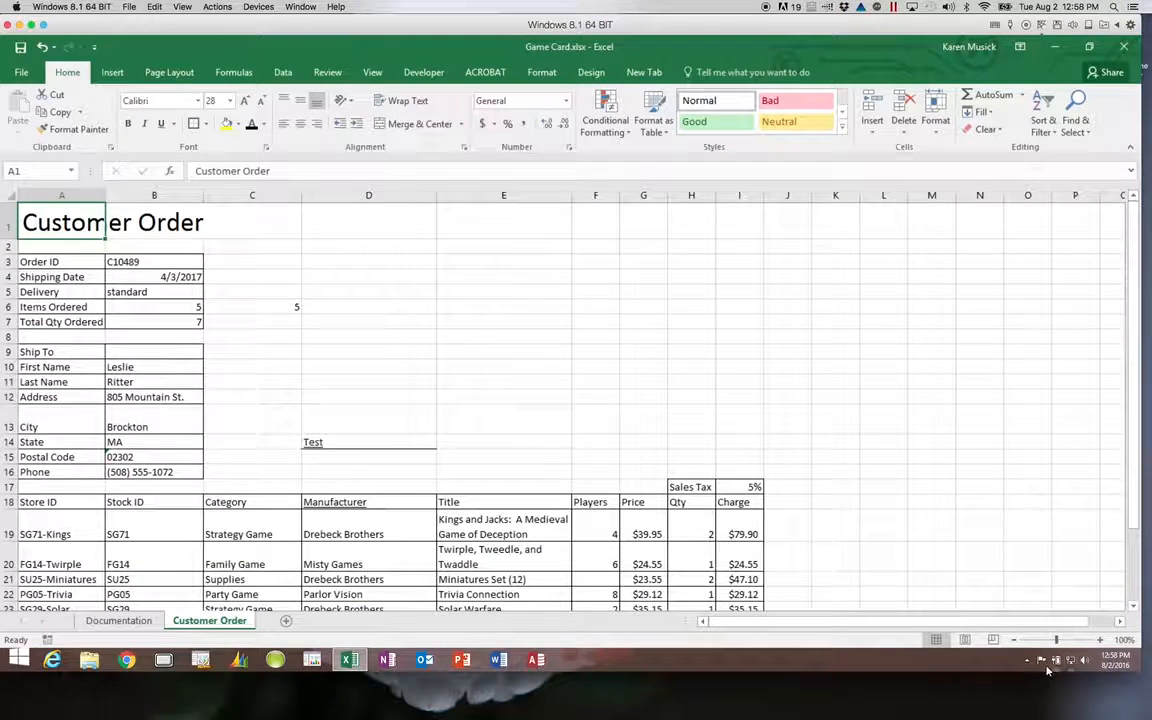
pyautogui.click(1133, 606)
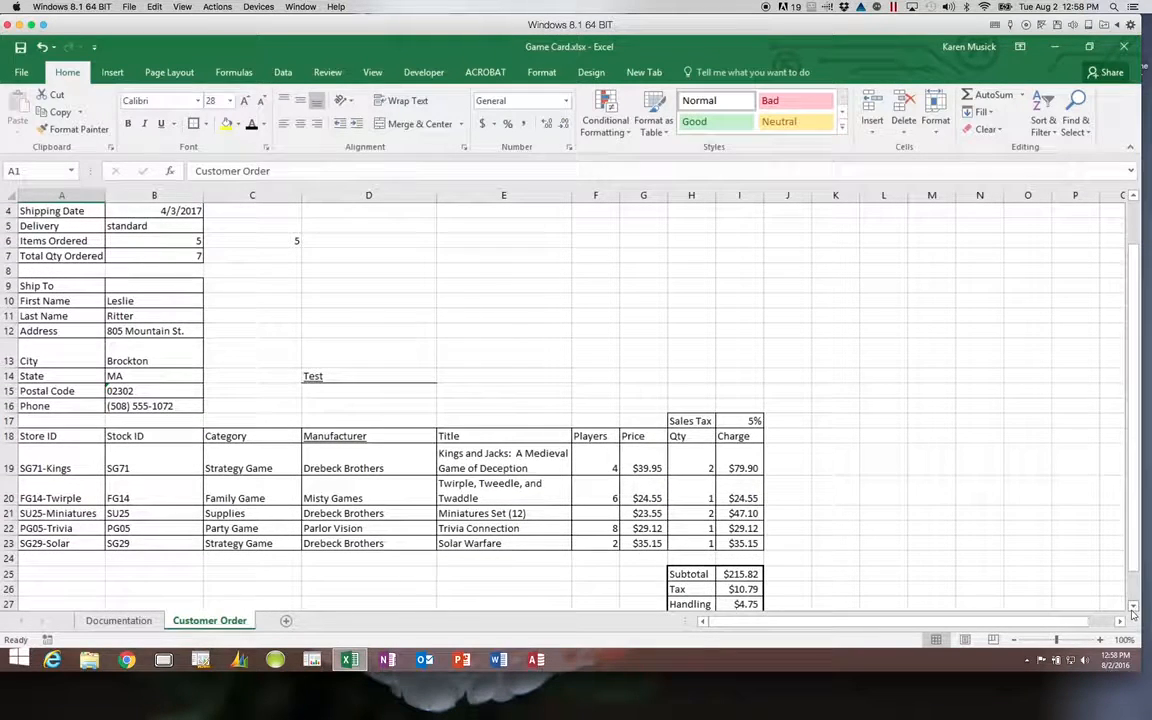
pyautogui.click(405, 378)
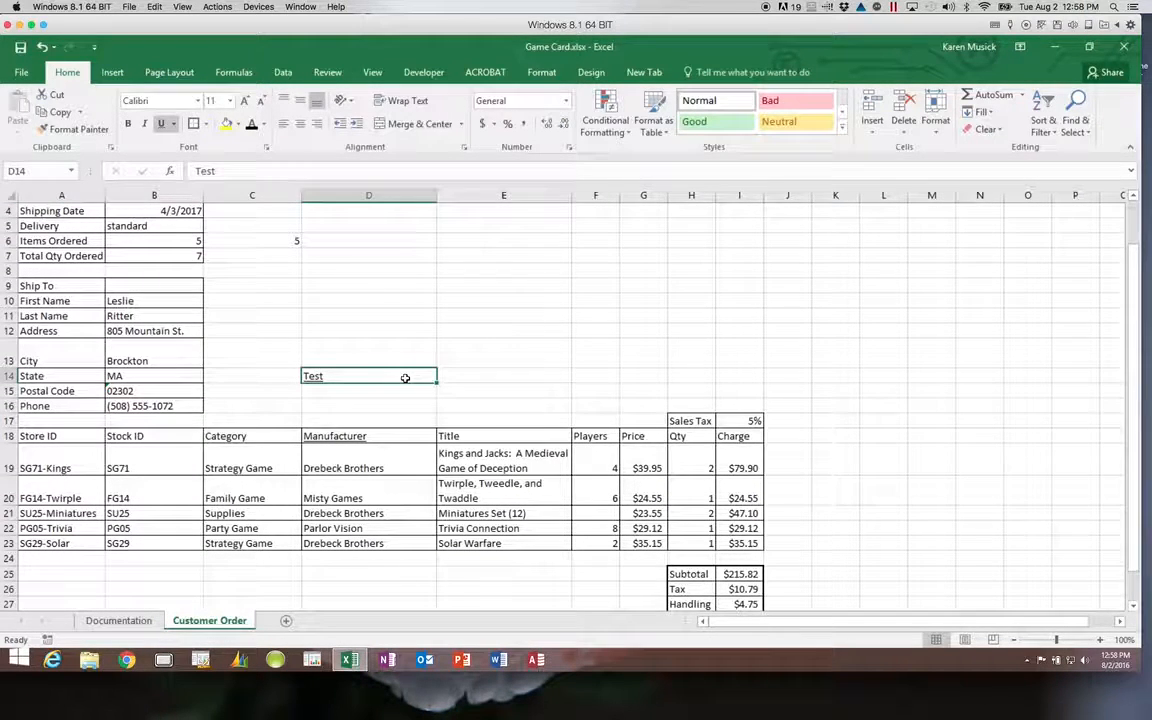
pyautogui.press('Delete')
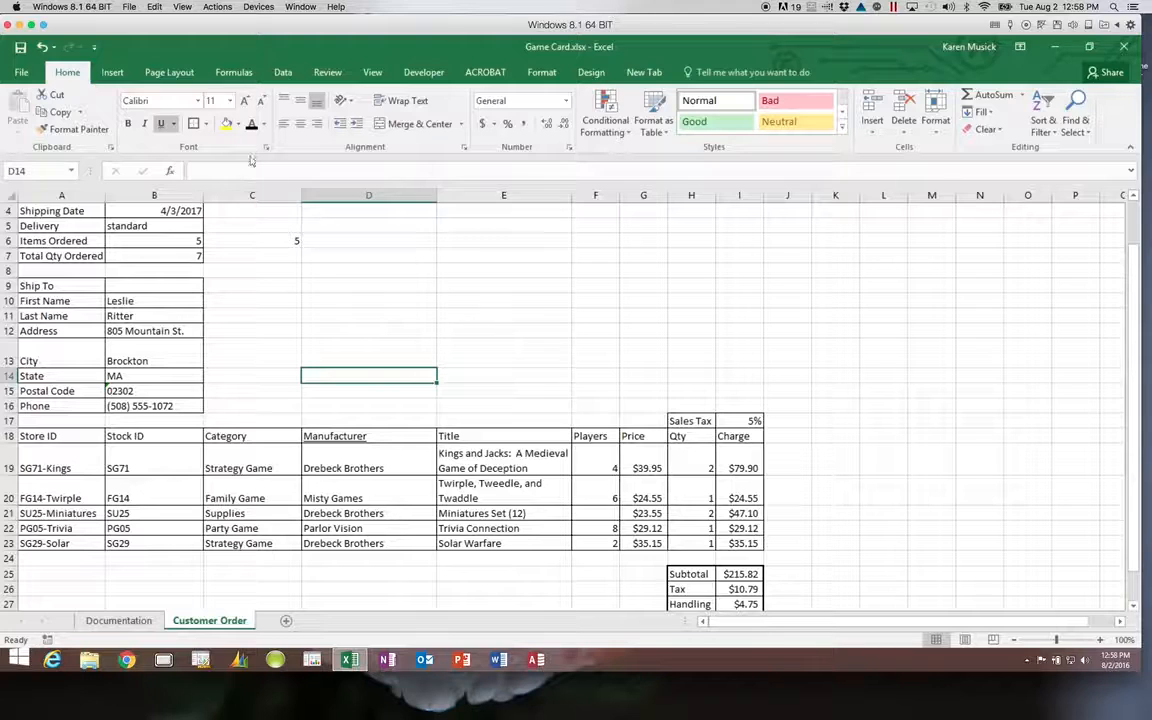
pyautogui.click(205, 123)
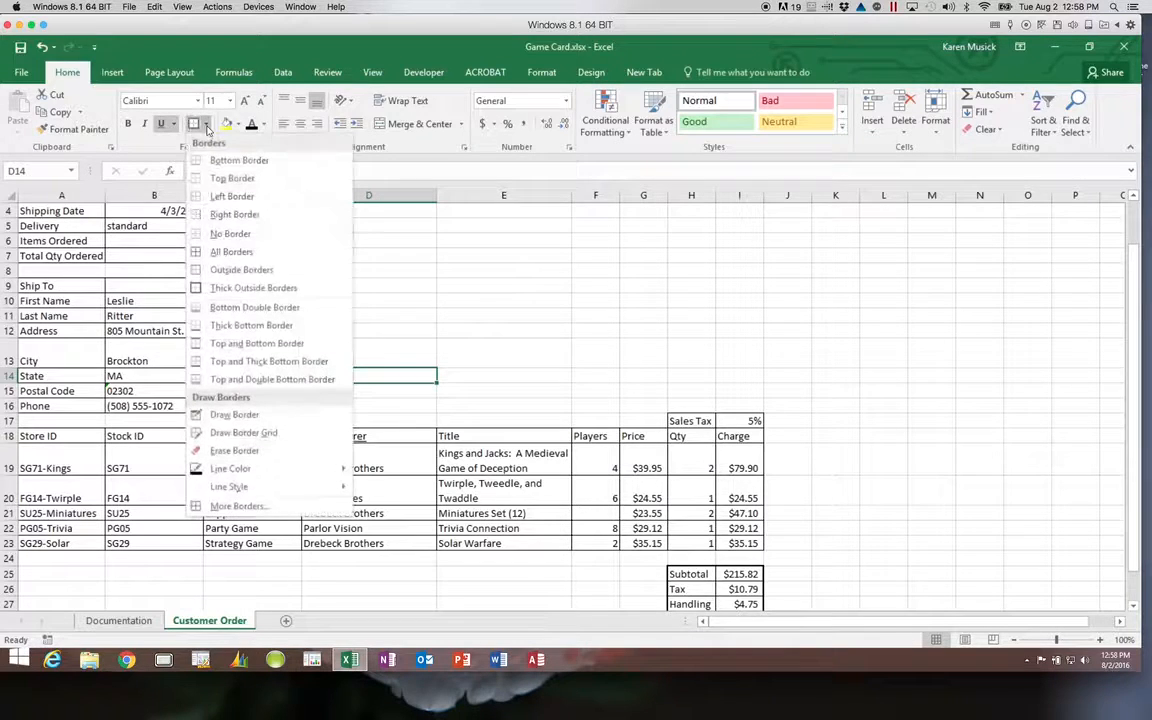
pyautogui.click(213, 237)
pyautogui.click(445, 332)
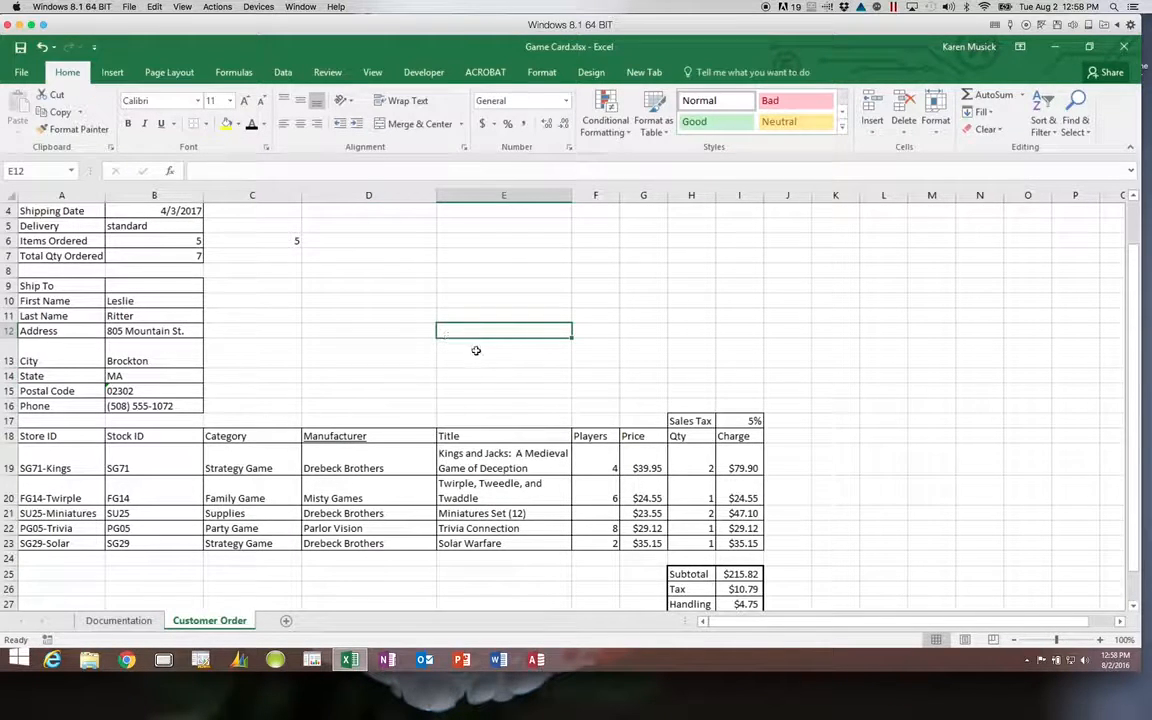
pyautogui.moveTo(1131, 432); pyautogui.dragTo(1127, 490)
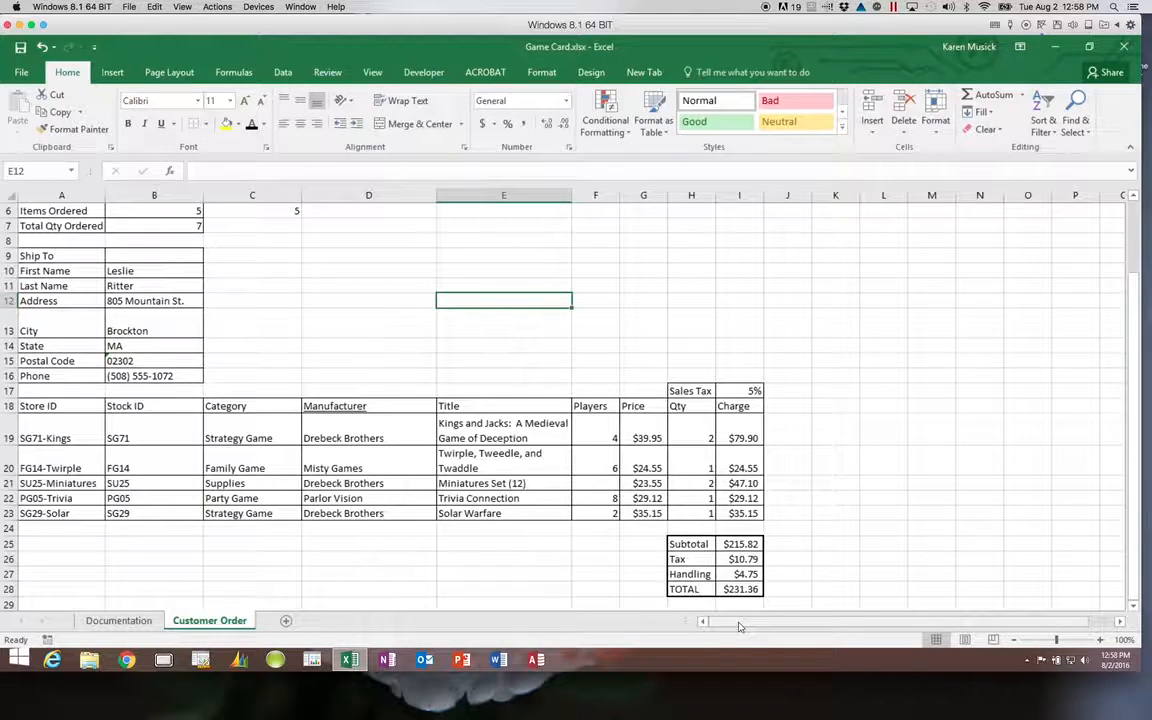
pyautogui.click(20, 47)
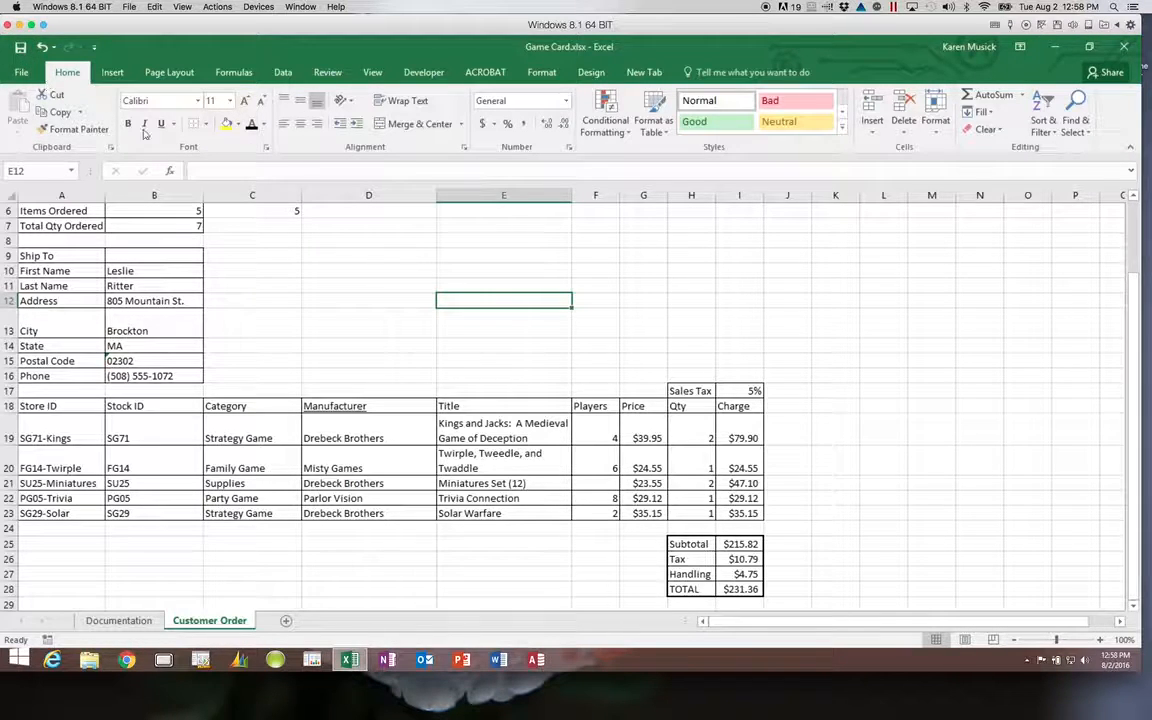
# - Examine how the Customer Order sheet splits across pages in Page Layout view and Page Break Preview
pyautogui.click(964, 641)
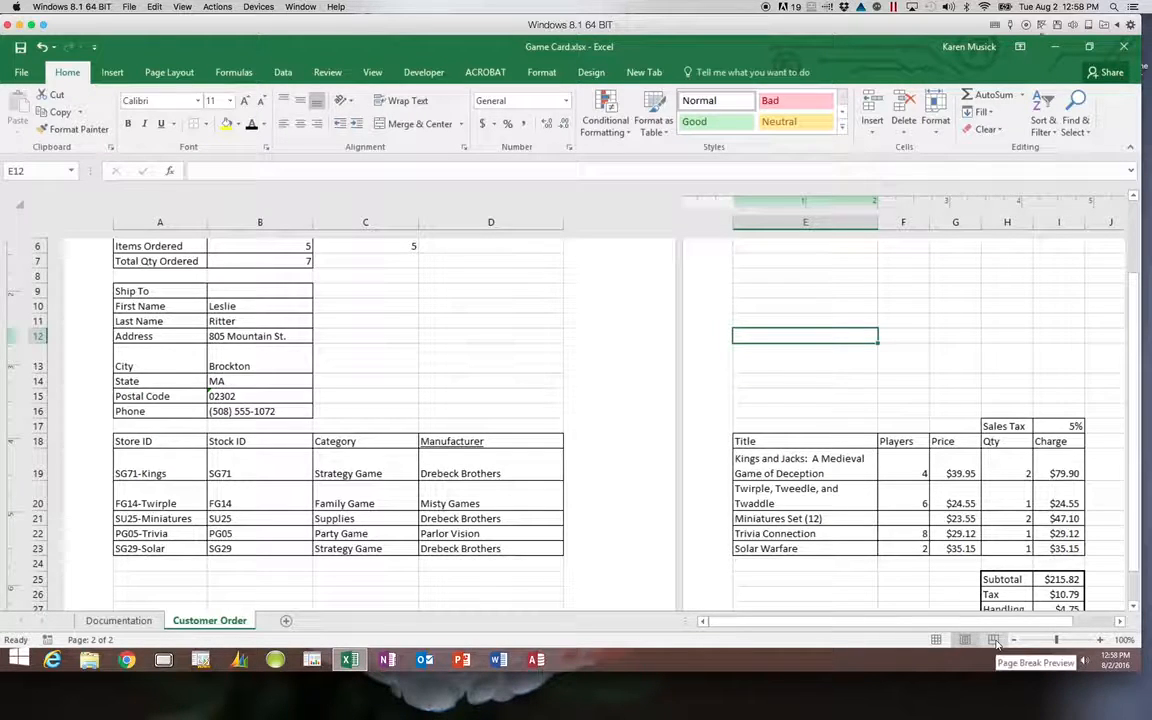
pyautogui.click(994, 641)
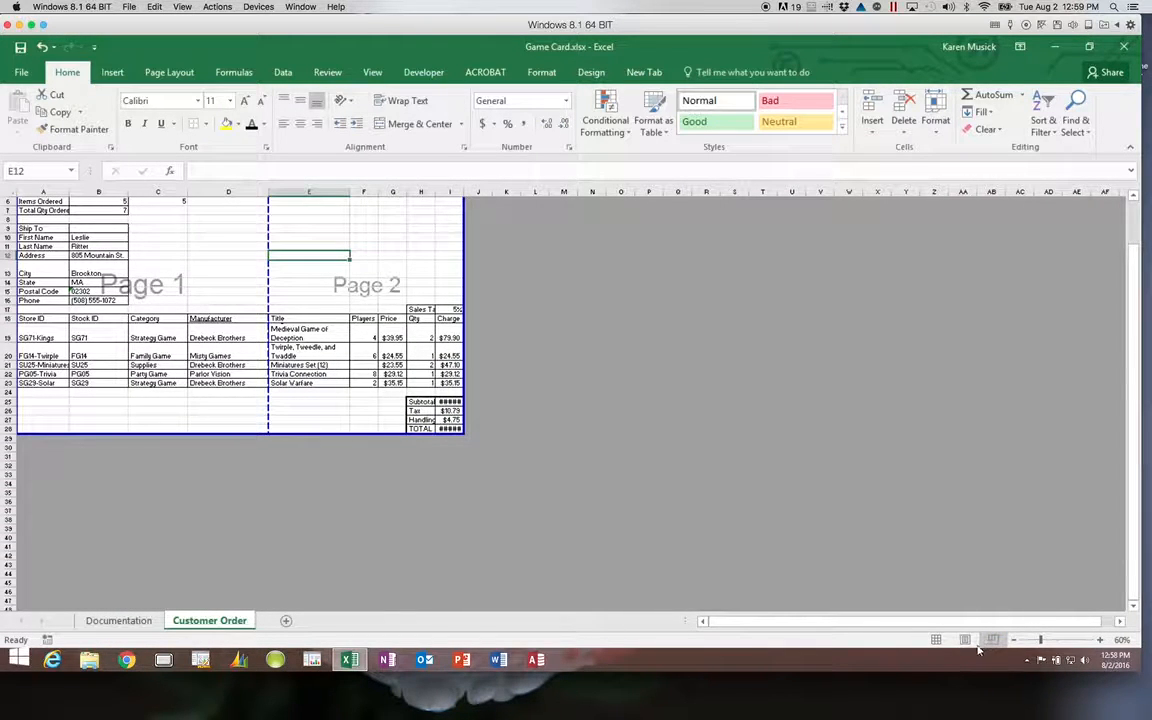
pyautogui.click(965, 640)
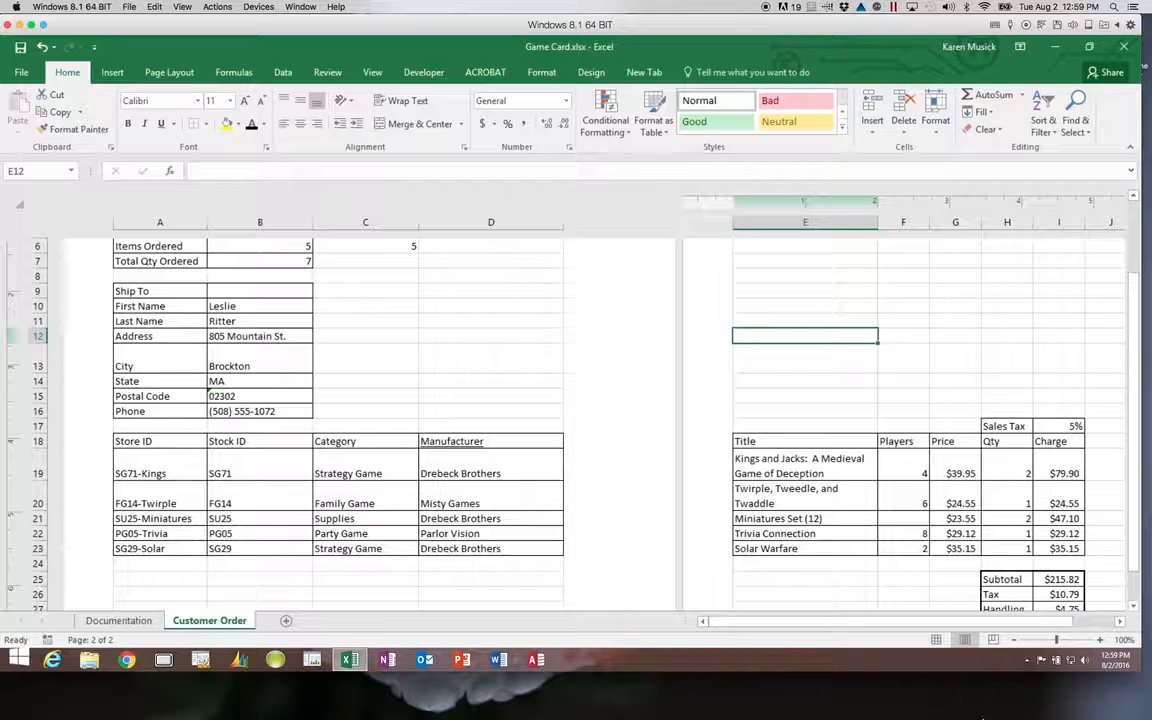
pyautogui.click(1053, 641)
pyautogui.moveTo(1053, 641)
pyautogui.mouseDown()
pyautogui.moveTo(1031, 641)
pyautogui.moveTo(1037, 652)
pyautogui.mouseUp()
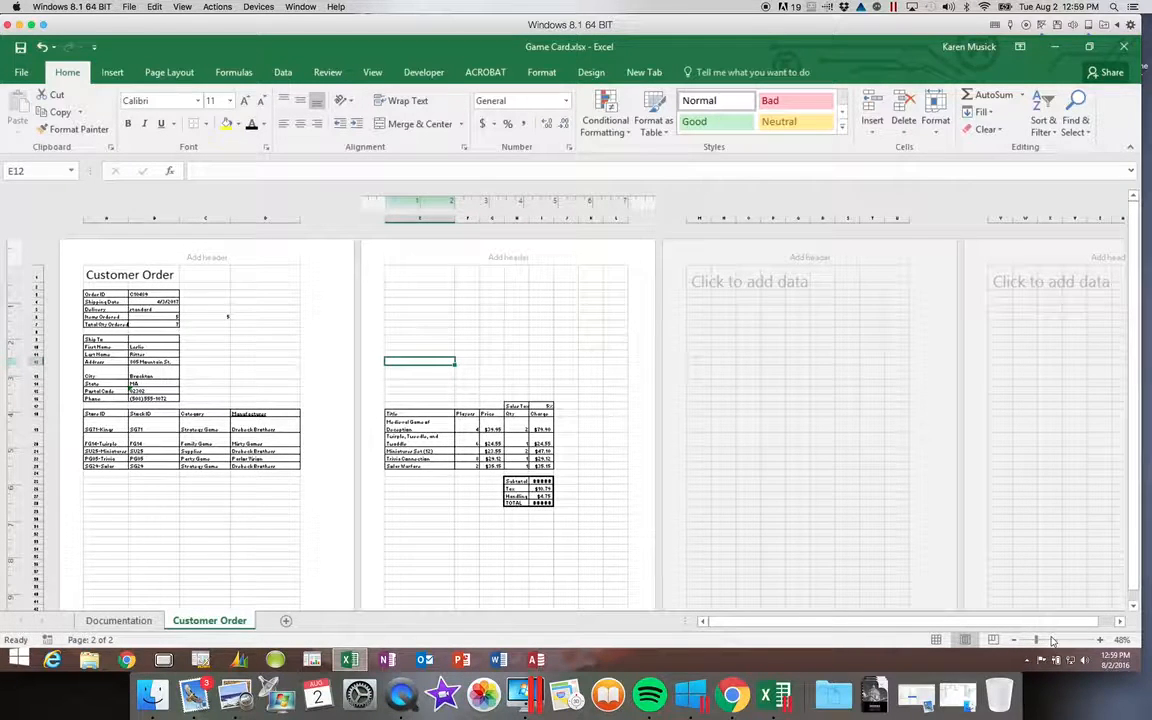
pyautogui.click(1055, 640)
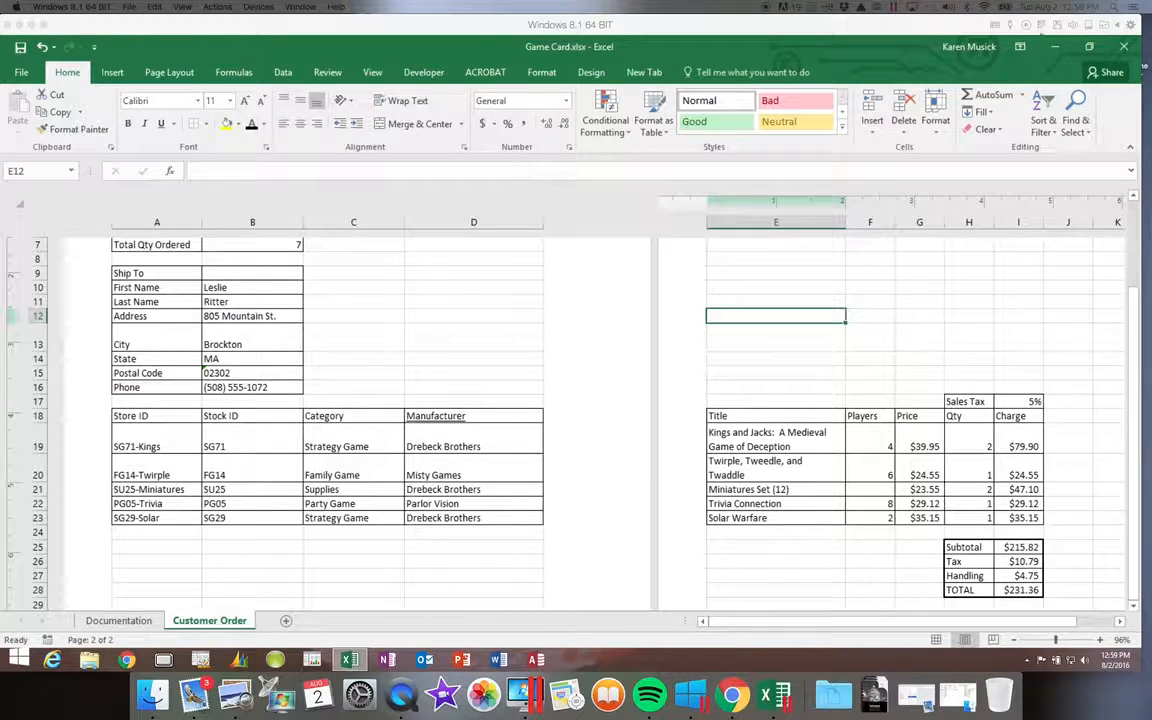
# - Show the Customer Order sheet in Page Break Preview at 75% zoom
pyautogui.click(994, 640)
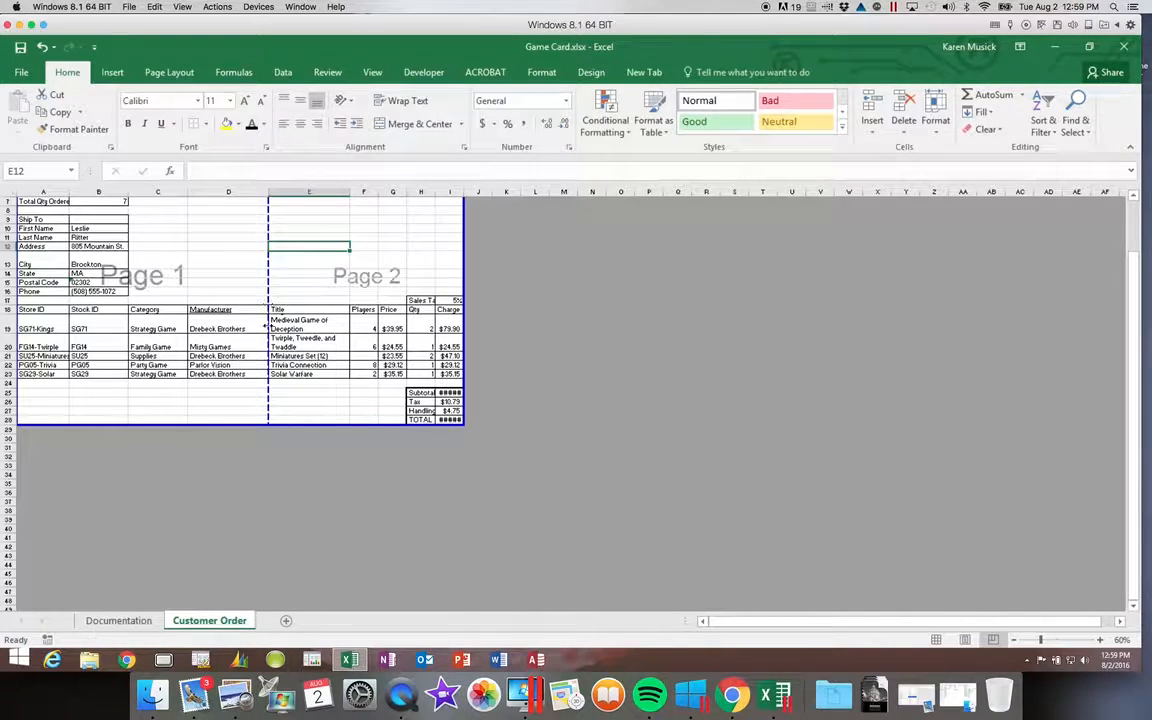
pyautogui.click(1047, 640)
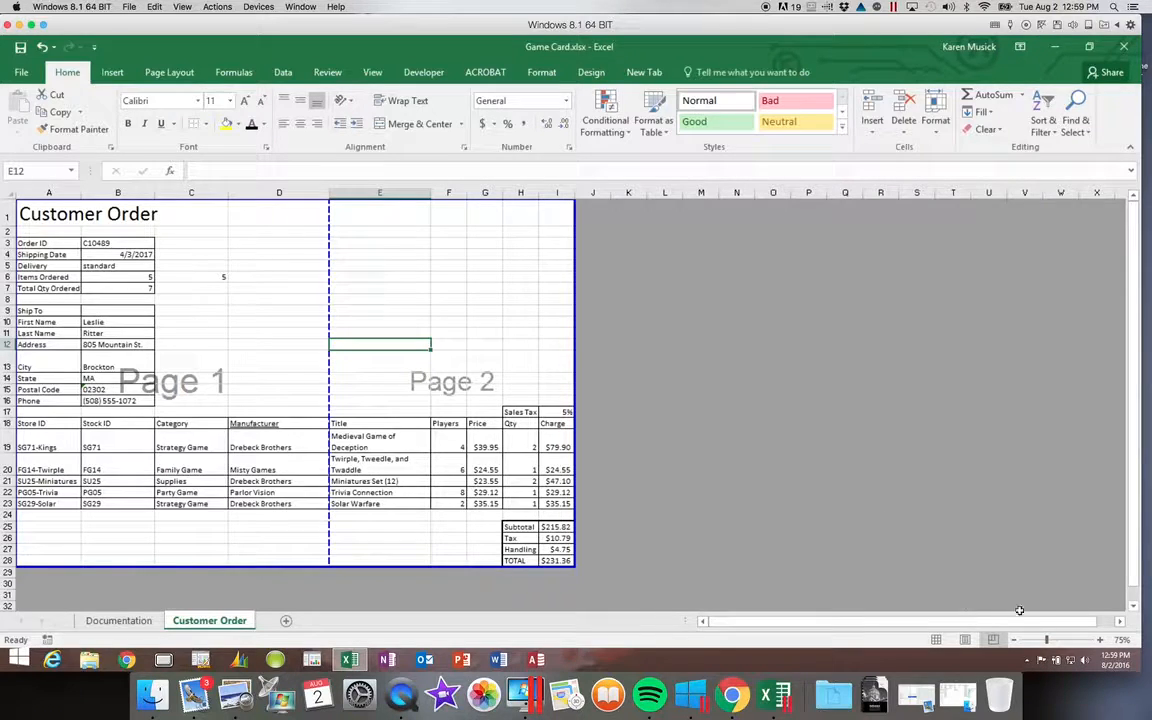
# - Adjust the Page Break Preview zoom to 82%, and return the Customer Order sheet to Normal view
pyautogui.click(1033, 641)
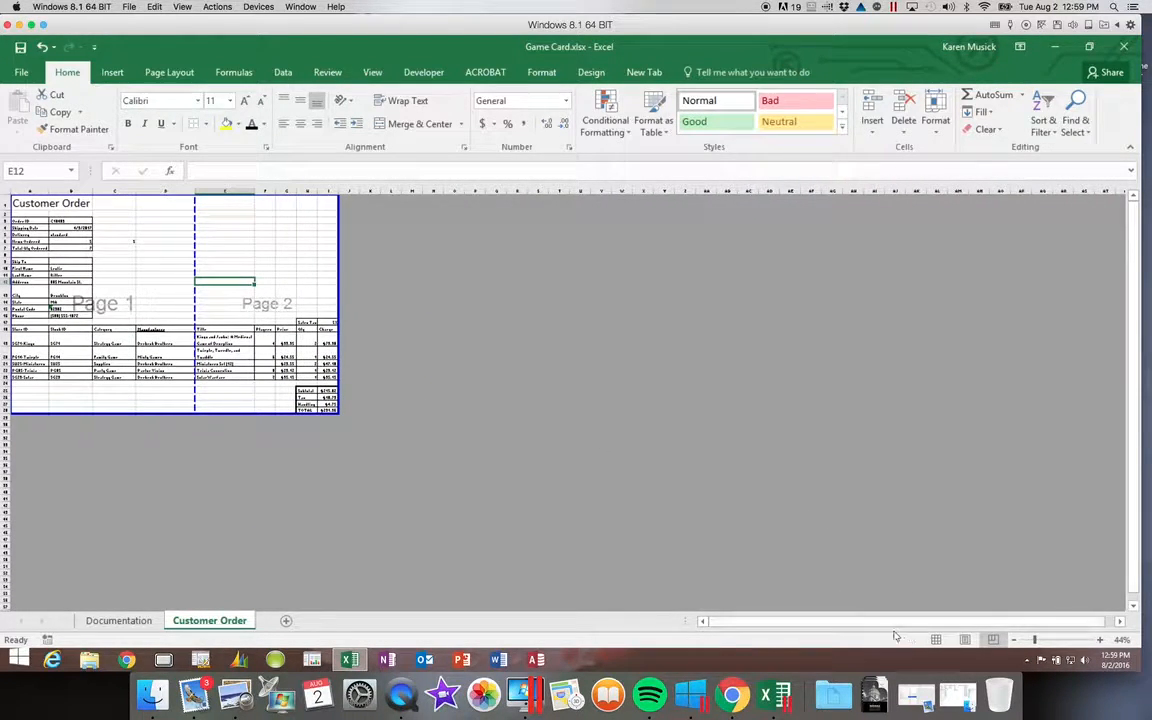
pyautogui.click(1050, 641)
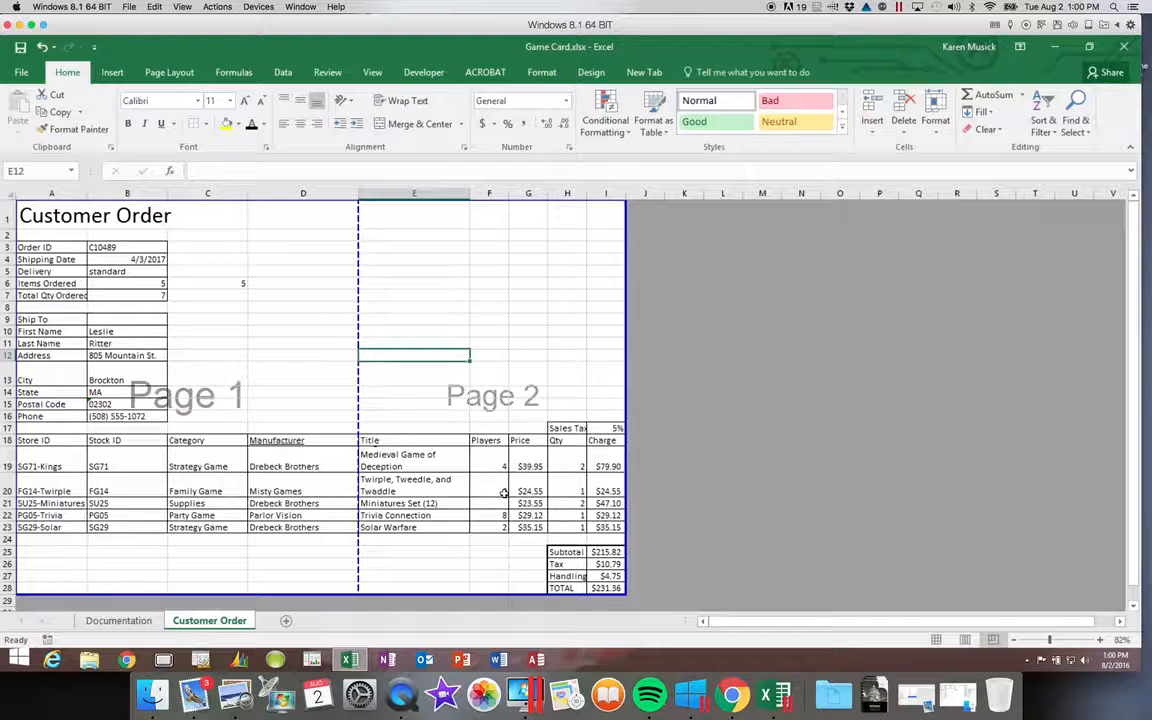
pyautogui.click(938, 641)
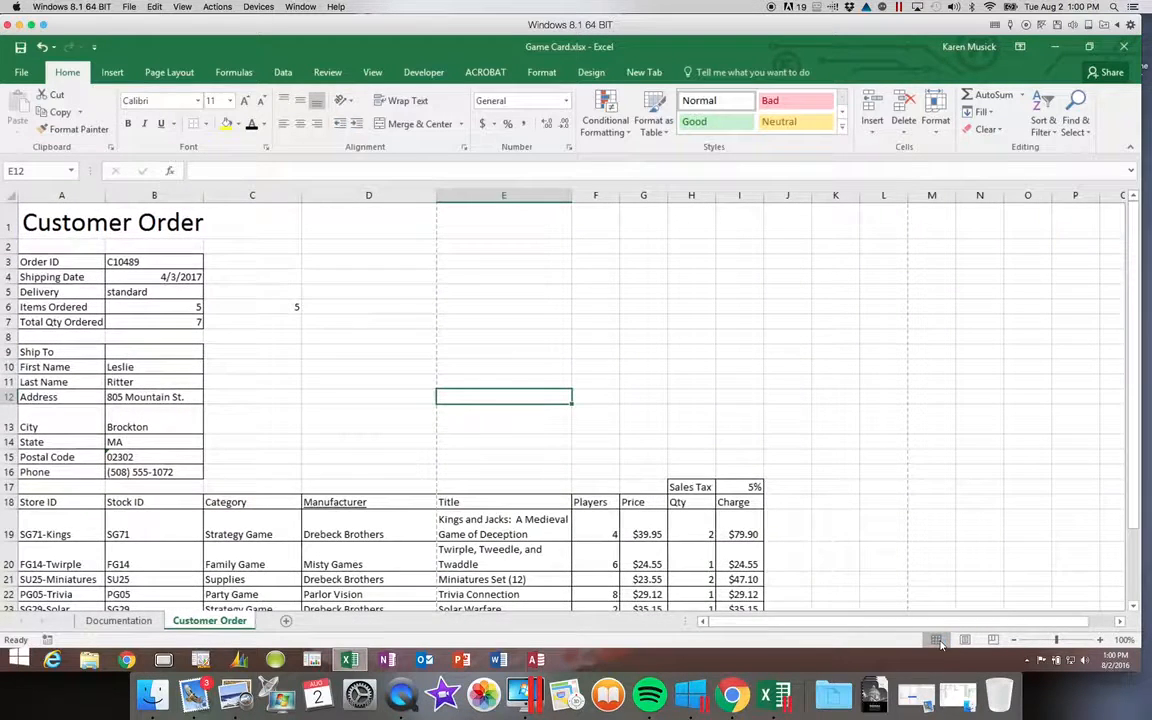
# - Change the page orientation of the Customer Order sheet to Landscape
pyautogui.moveTo(1131, 523); pyautogui.dragTo(1136, 630)
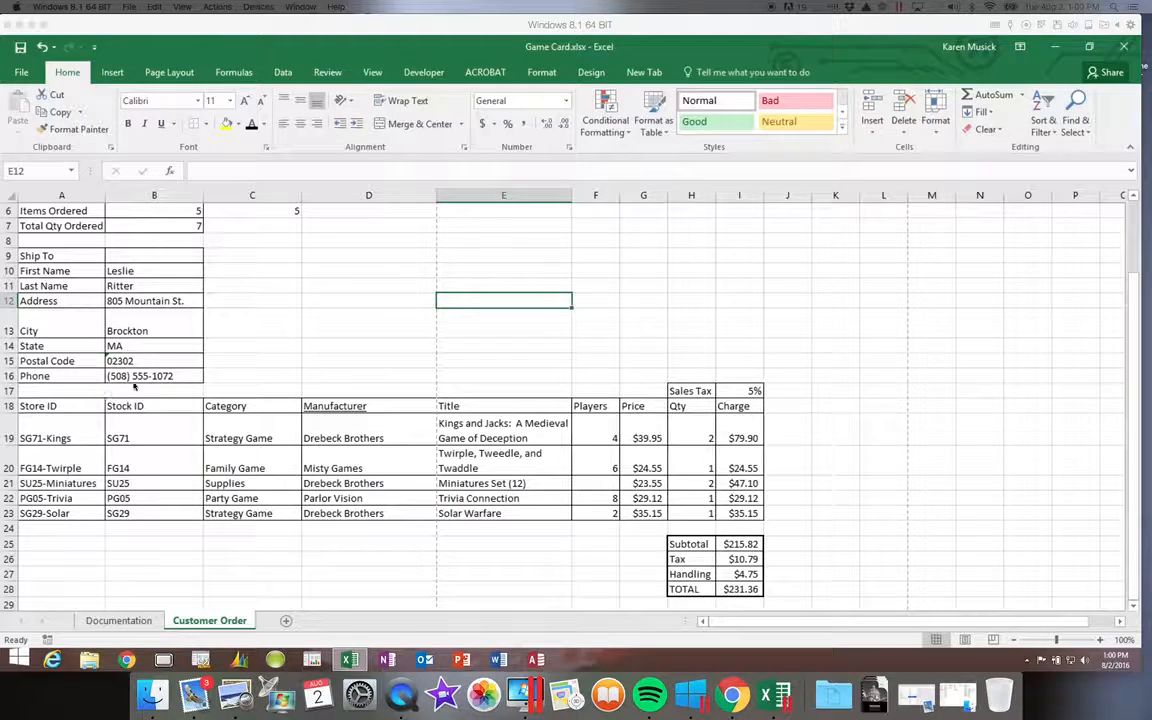
pyautogui.click(170, 72)
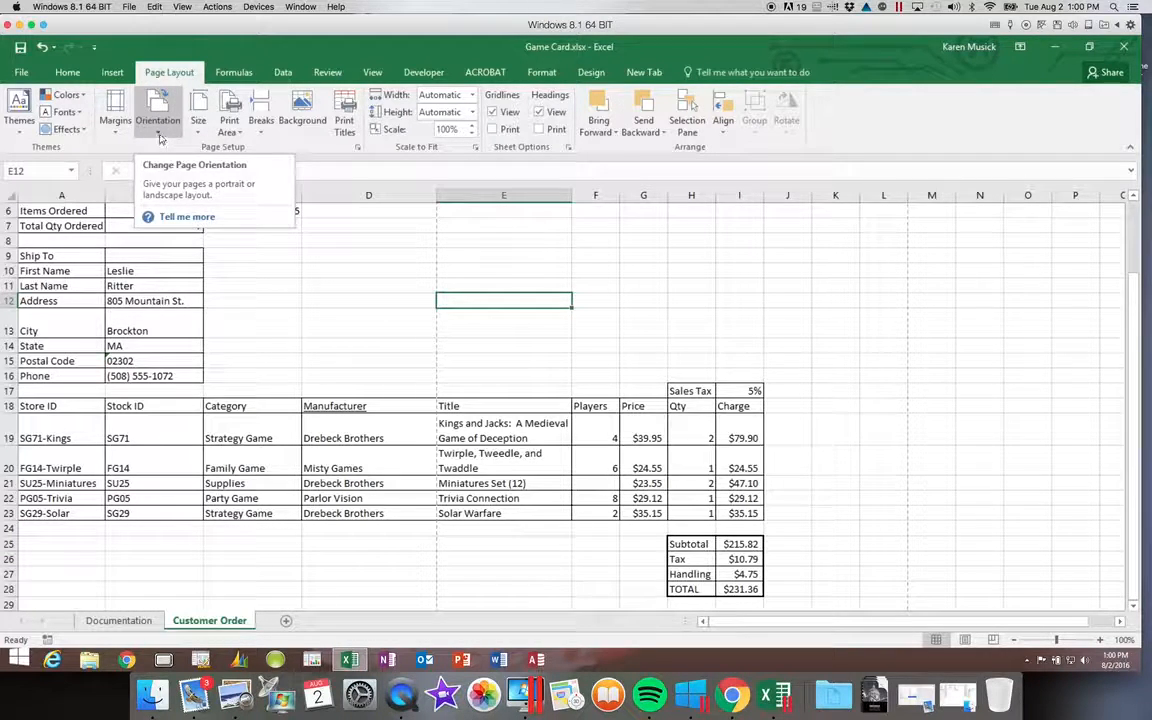
pyautogui.click(160, 136)
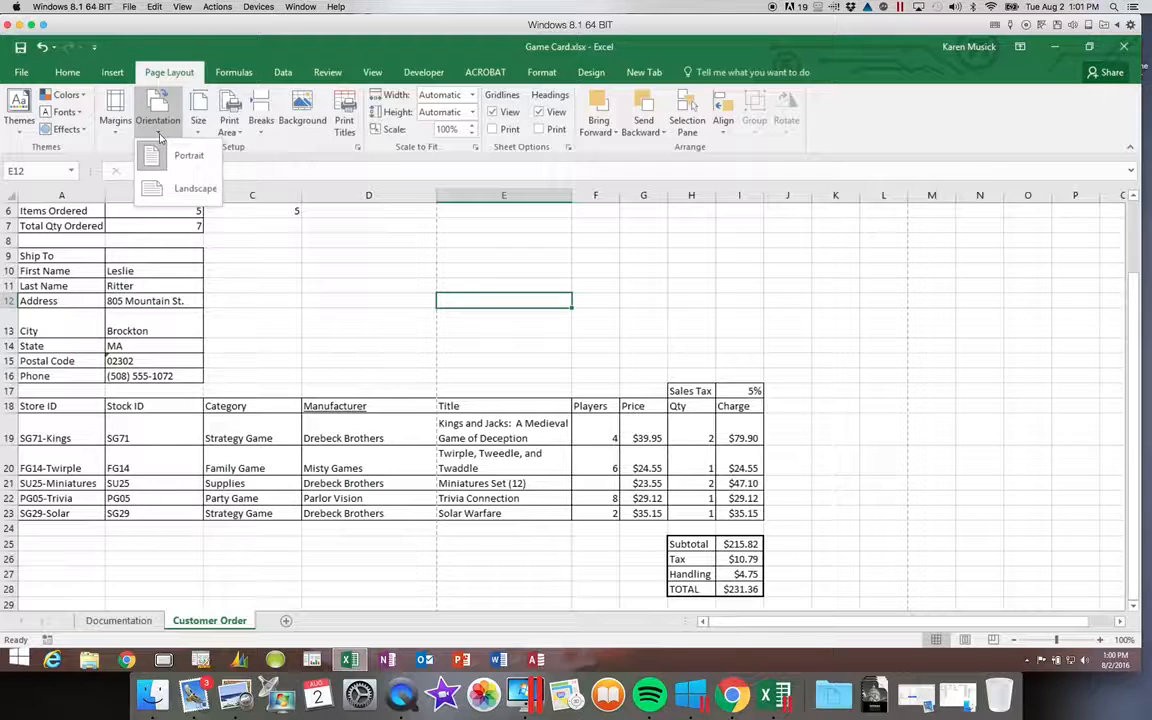
pyautogui.click(150, 187)
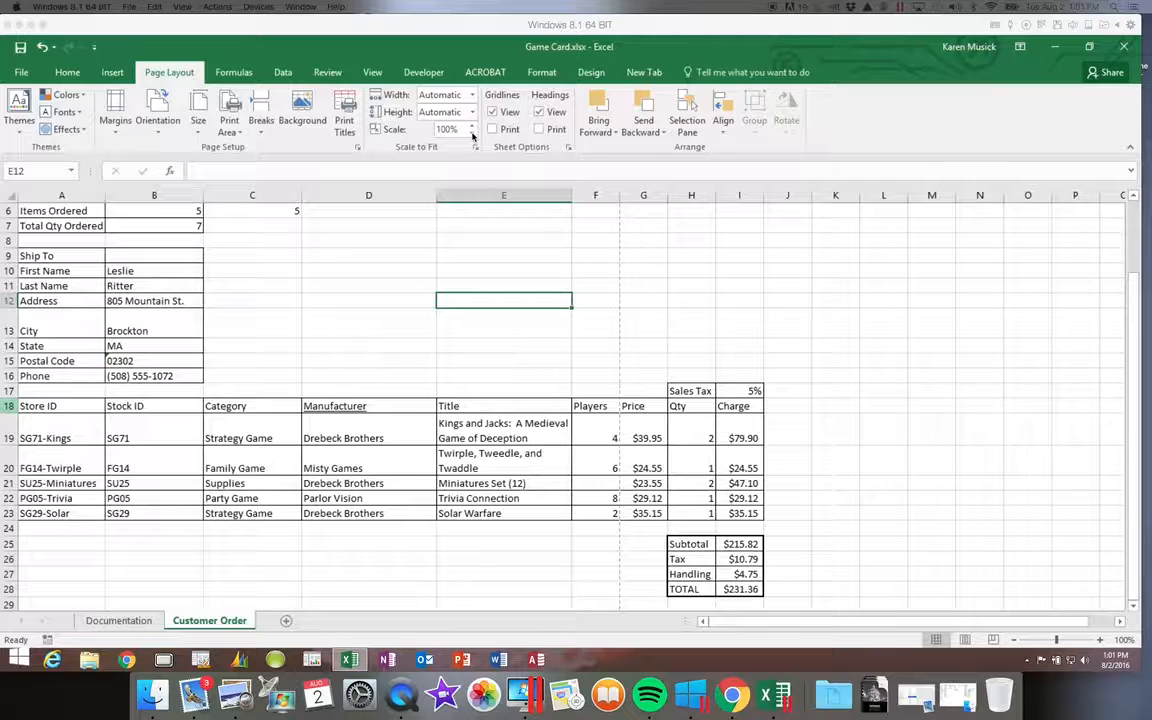
# - Try reducing the Customer Order sheet's print scale to 85%, and restore it to 100%
pyautogui.click(472, 135)
pyautogui.click(473, 136)
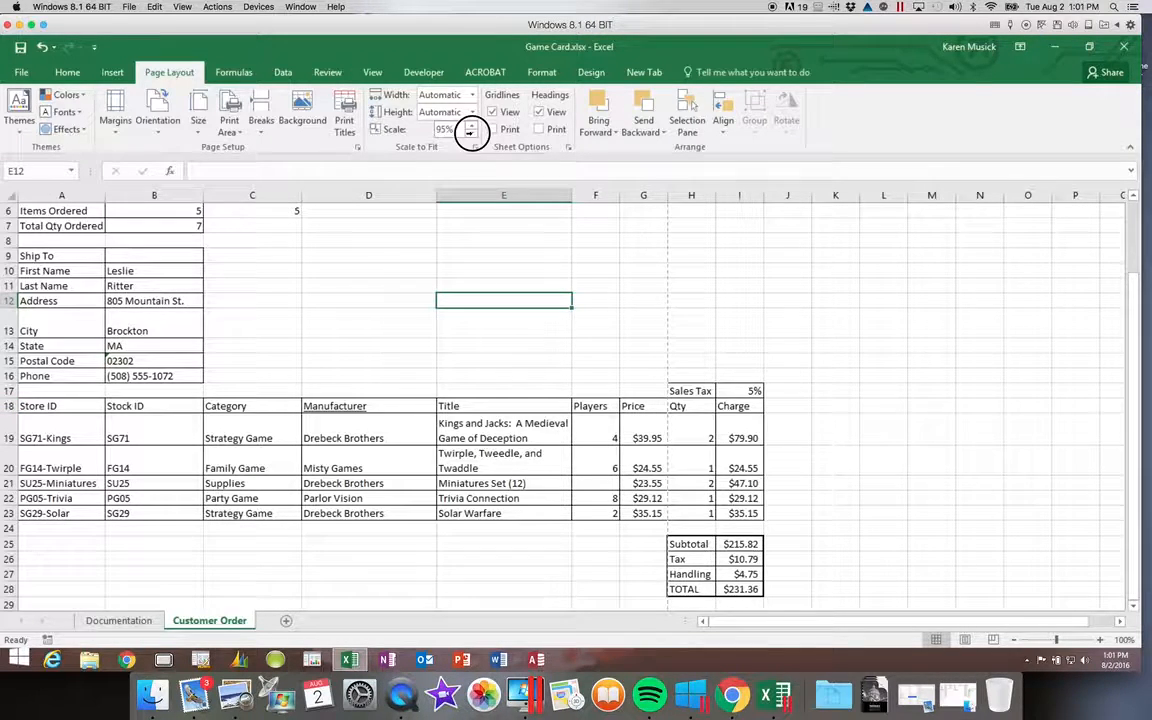
pyautogui.click(473, 136)
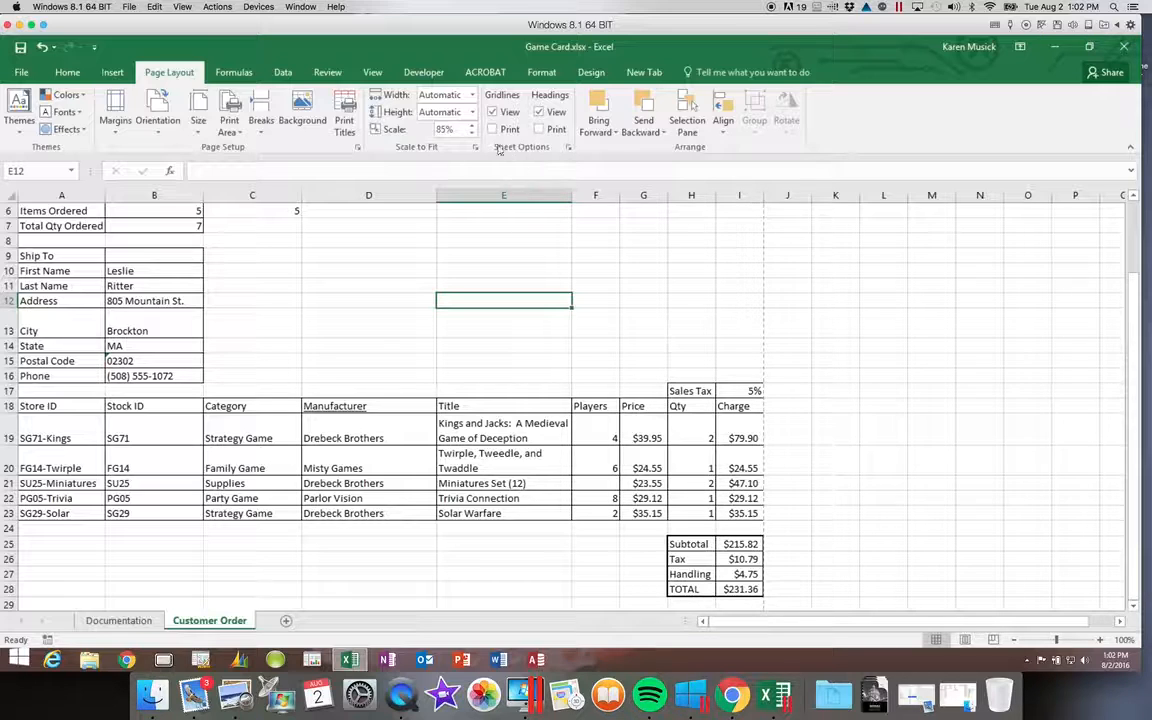
pyautogui.click(471, 126)
pyautogui.click(471, 126)
pyautogui.click(471, 126)
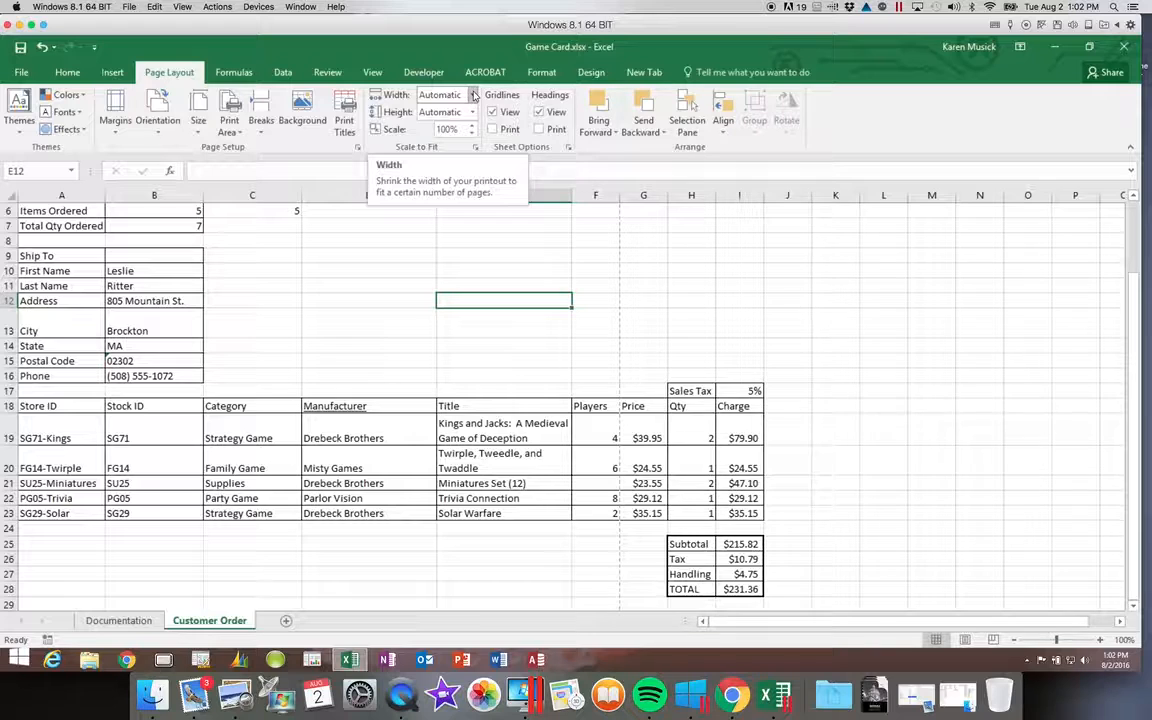
# - Scale the Customer Order printout to fit 1 page wide and 1 page tall
pyautogui.click(474, 94)
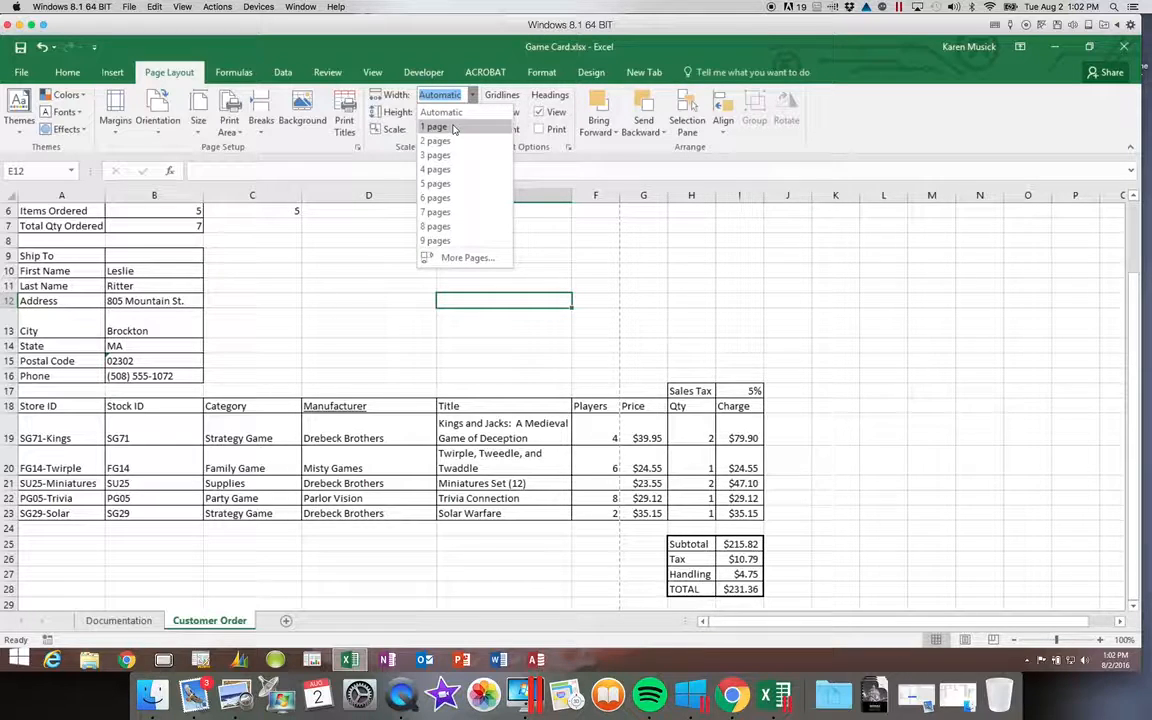
pyautogui.click(453, 128)
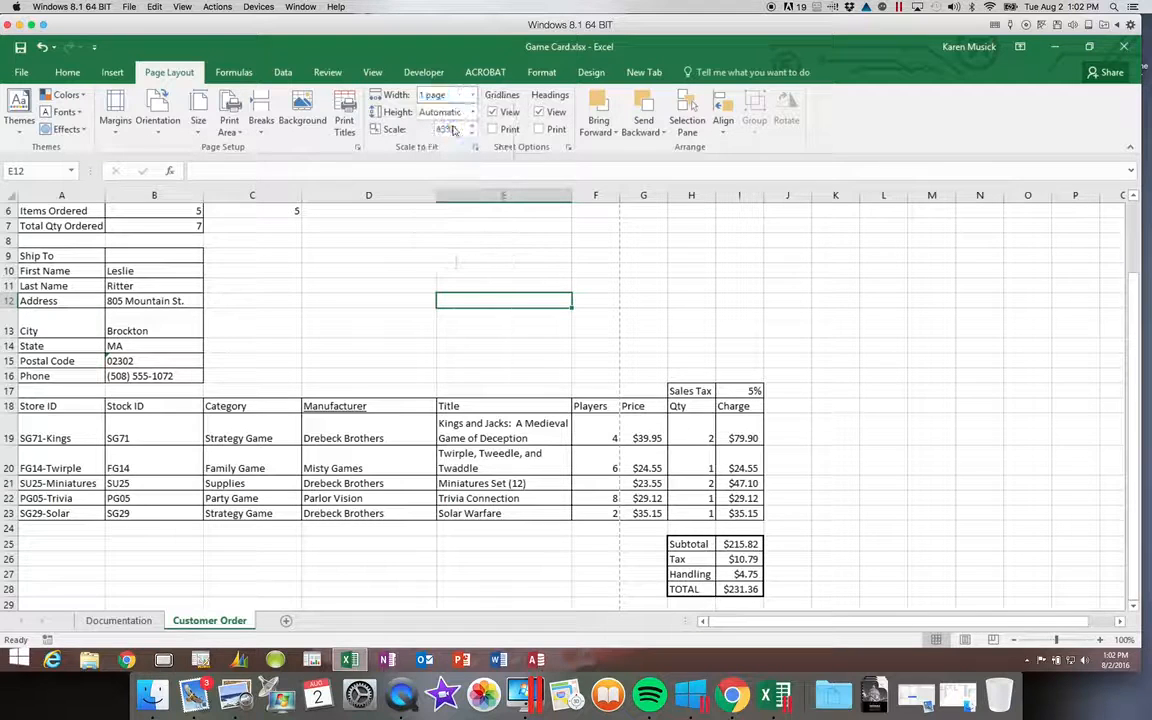
pyautogui.click(470, 112)
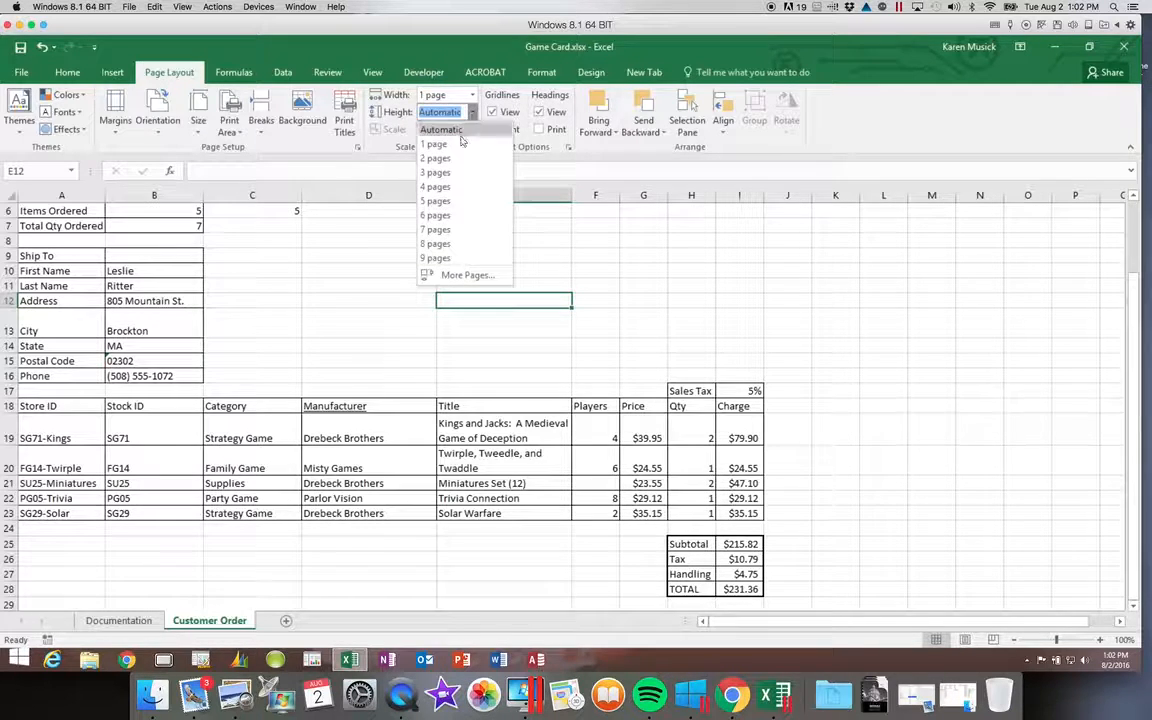
pyautogui.click(457, 148)
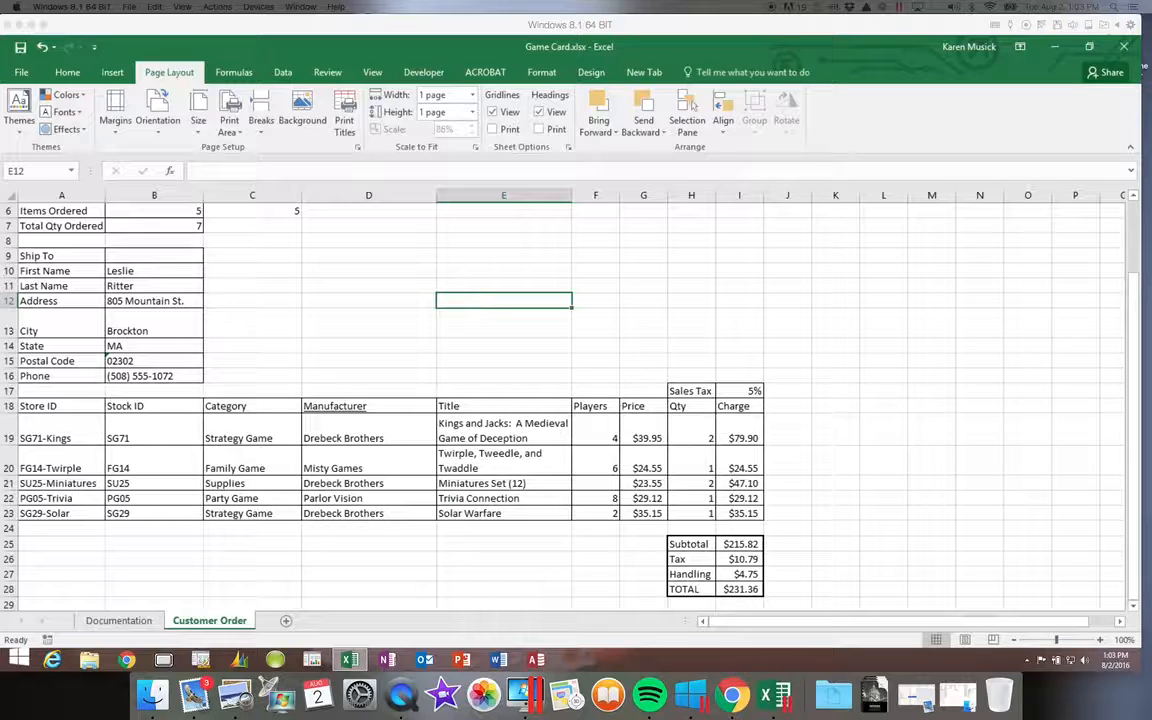
# - Open the print settings for the workbook and choose Adobe PDF as the printer
pyautogui.click(22, 72)
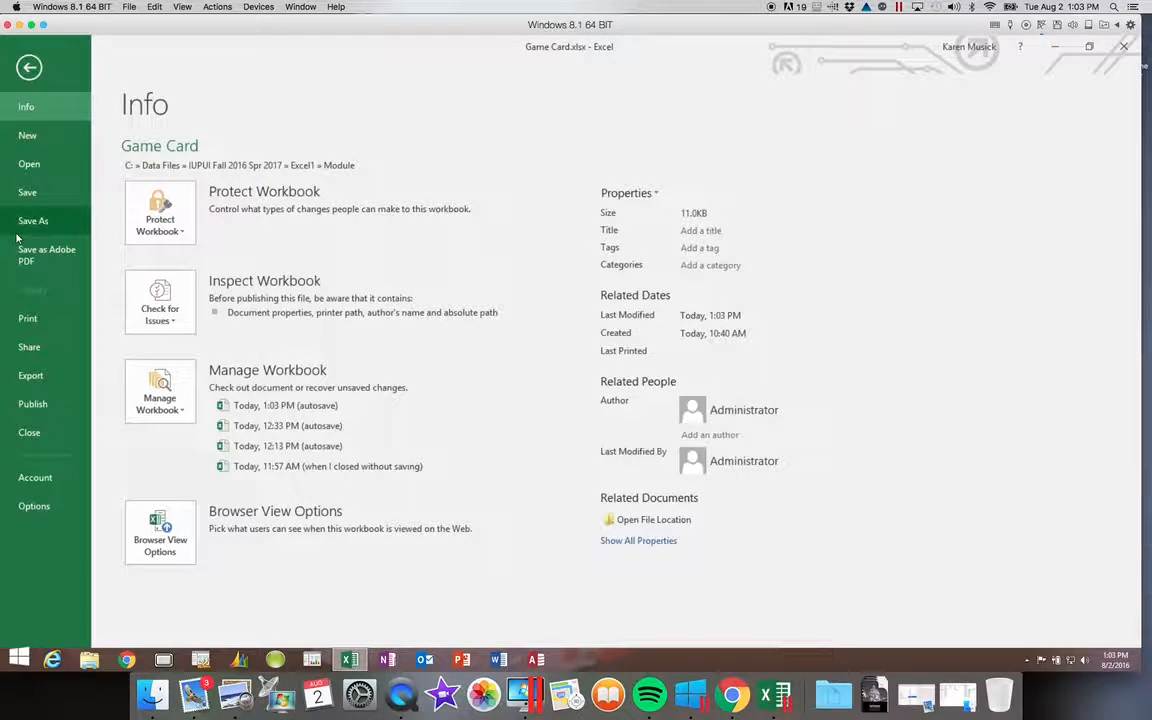
pyautogui.click(28, 320)
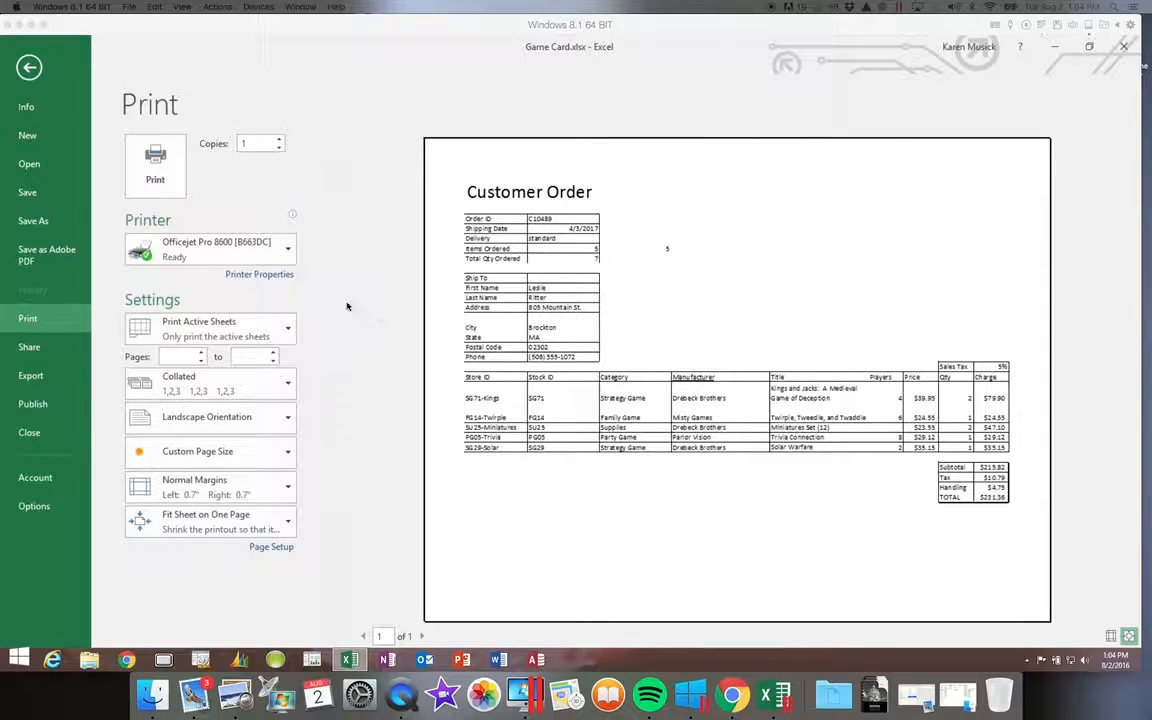
pyautogui.click(289, 252)
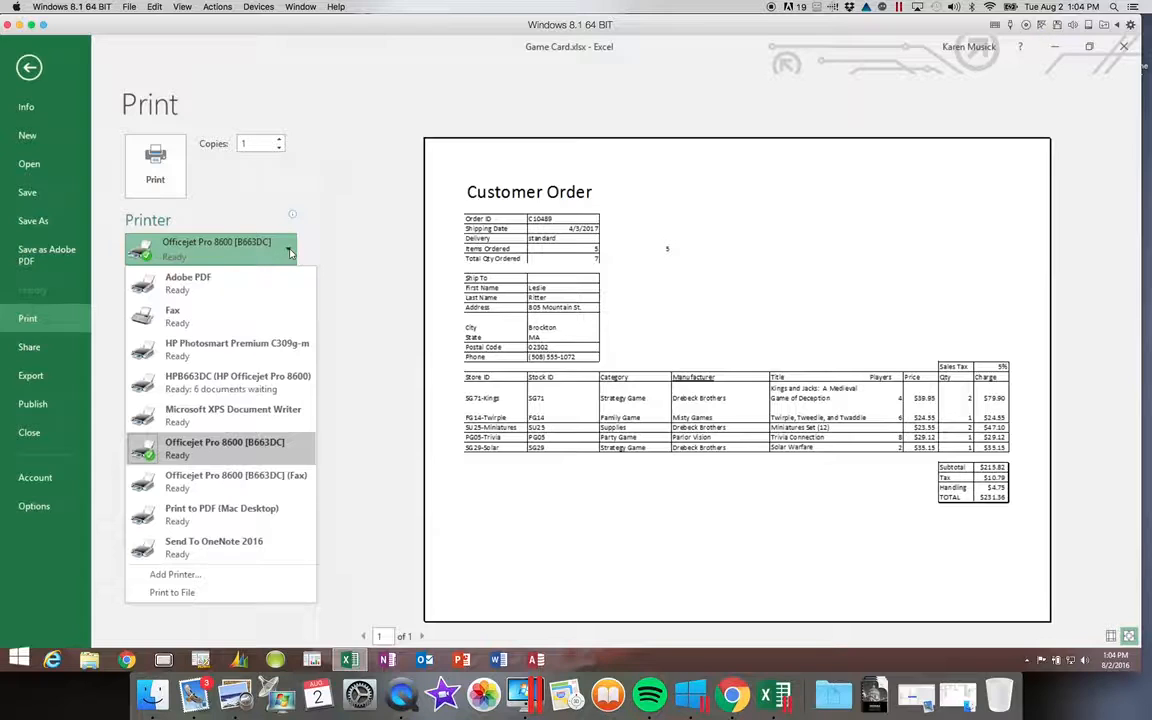
pyautogui.click(203, 284)
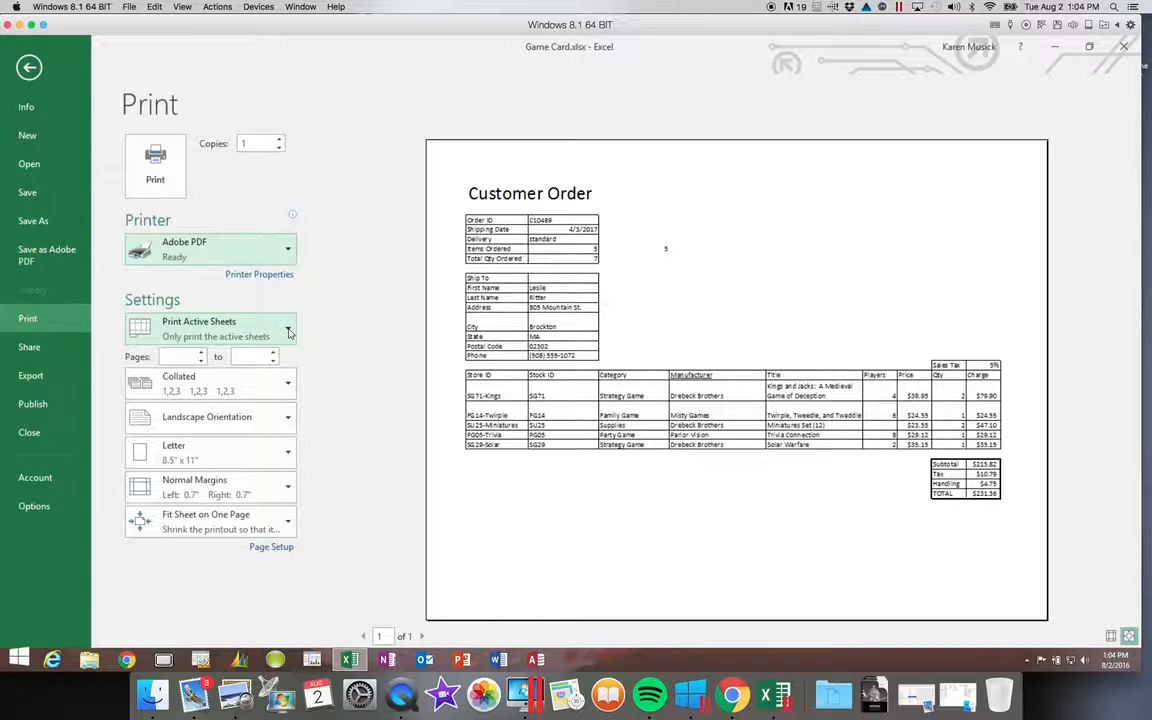
# - Set the printout to cover the entire workbook, and preview the Documentation and Customer Order pages
pyautogui.click(288, 332)
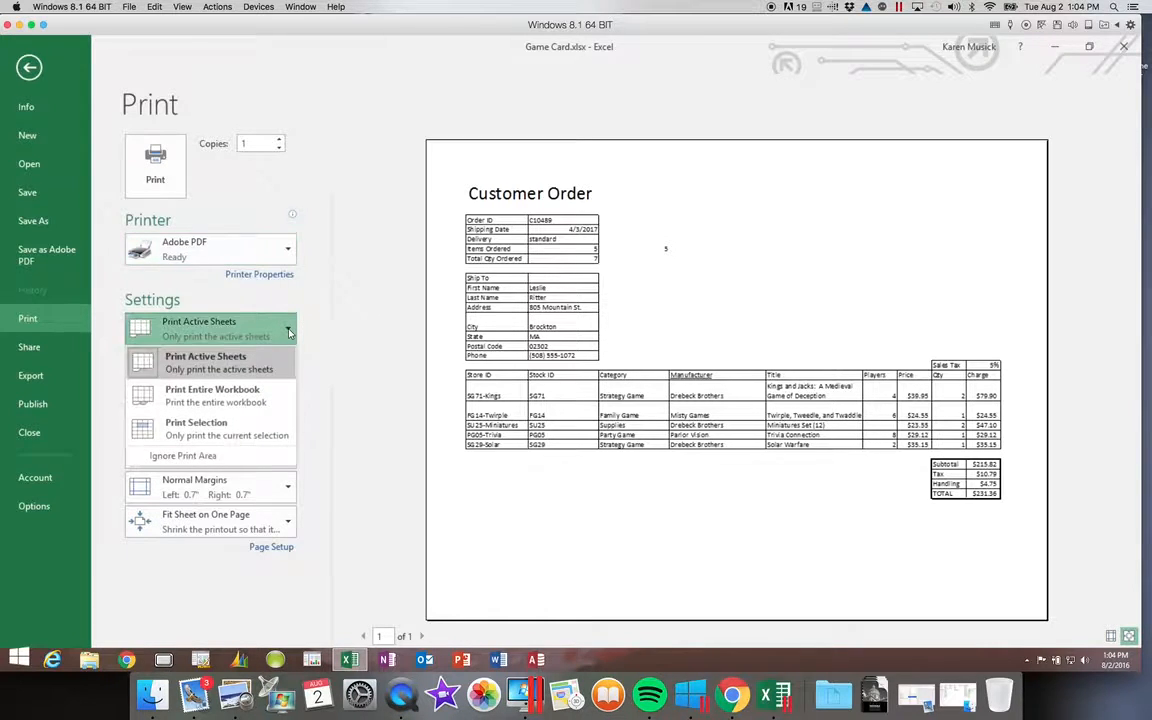
pyautogui.click(268, 401)
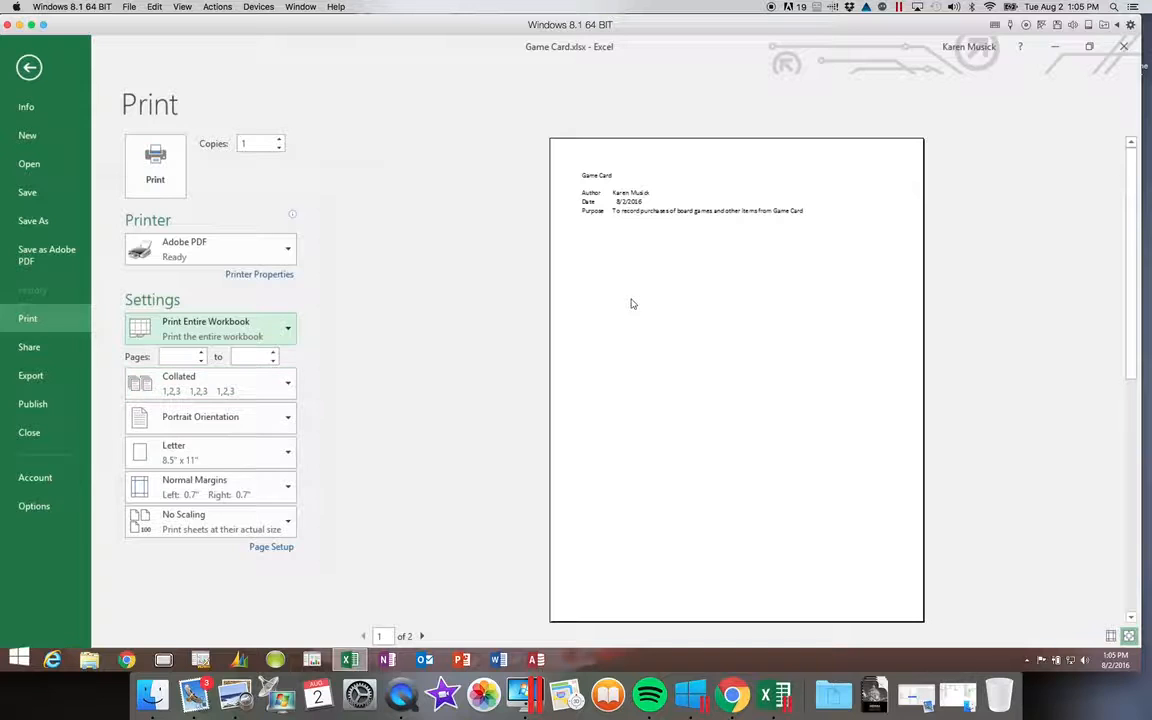
pyautogui.click(421, 636)
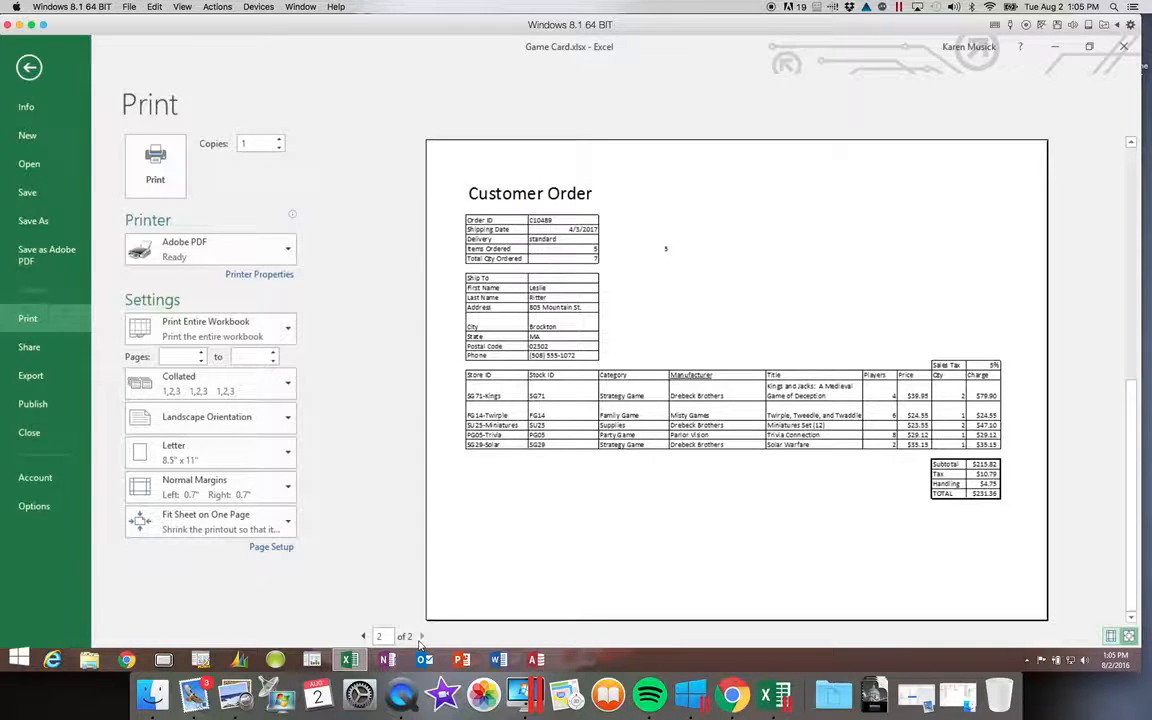
pyautogui.click(364, 637)
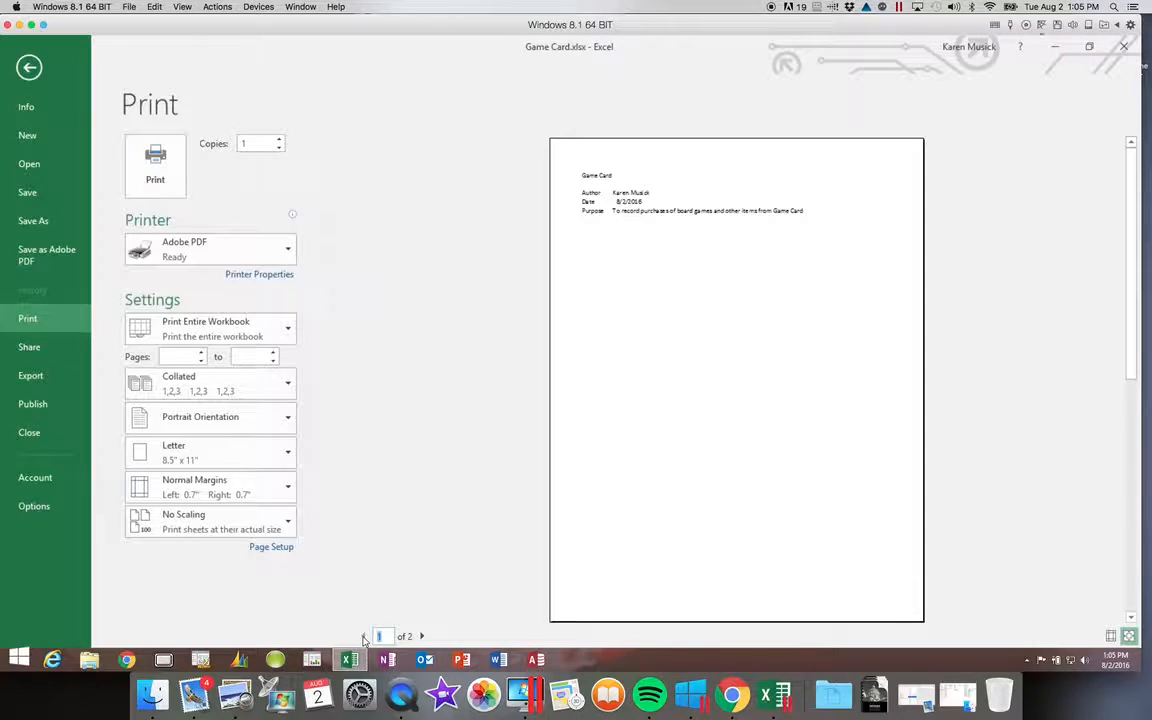
pyautogui.click(421, 636)
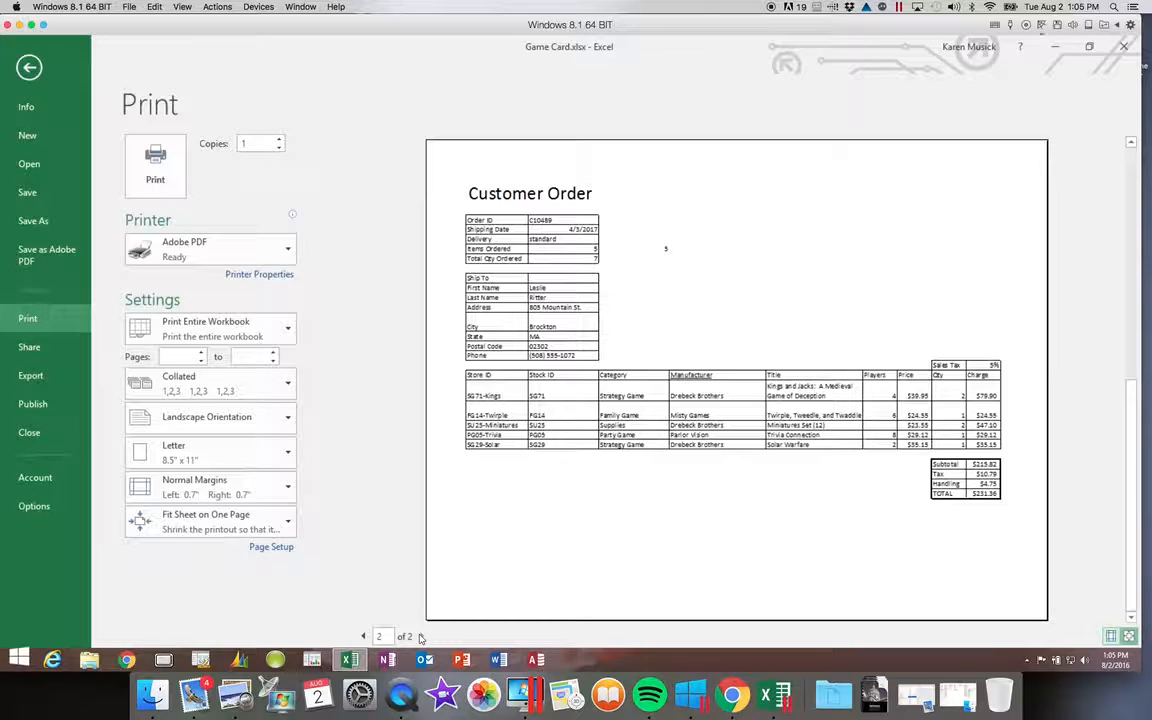
pyautogui.click(363, 637)
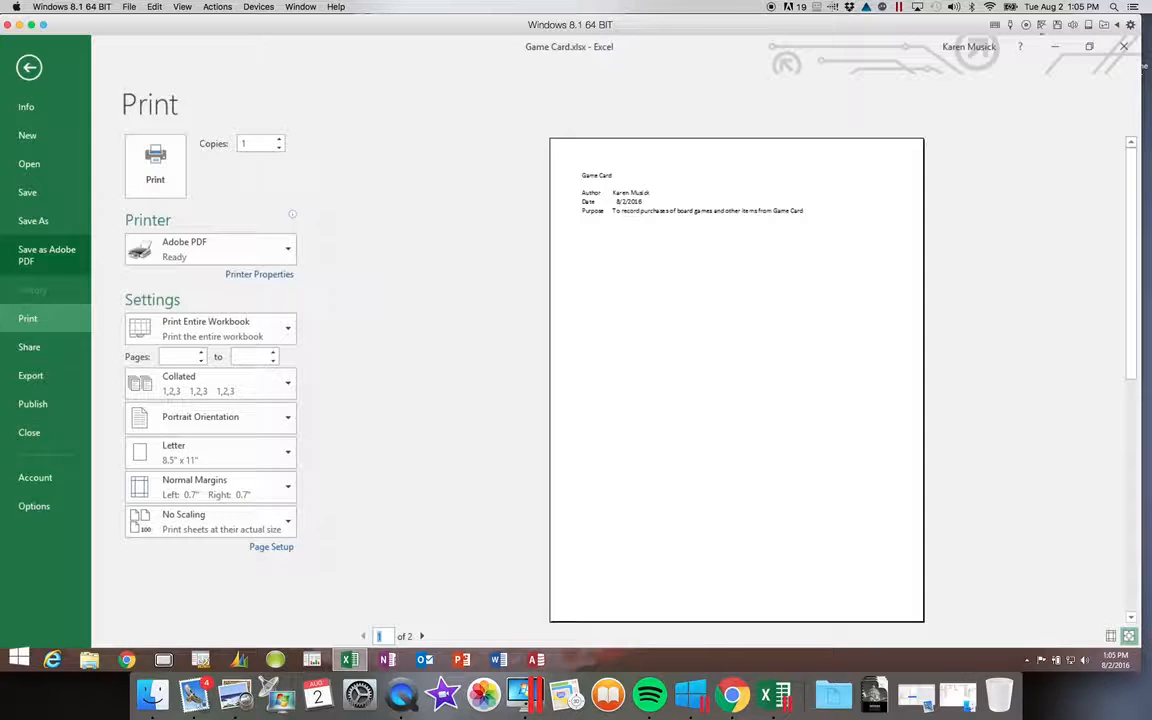
# - Leave the print preview without printing, and save the workbook
pyautogui.click(30, 68)
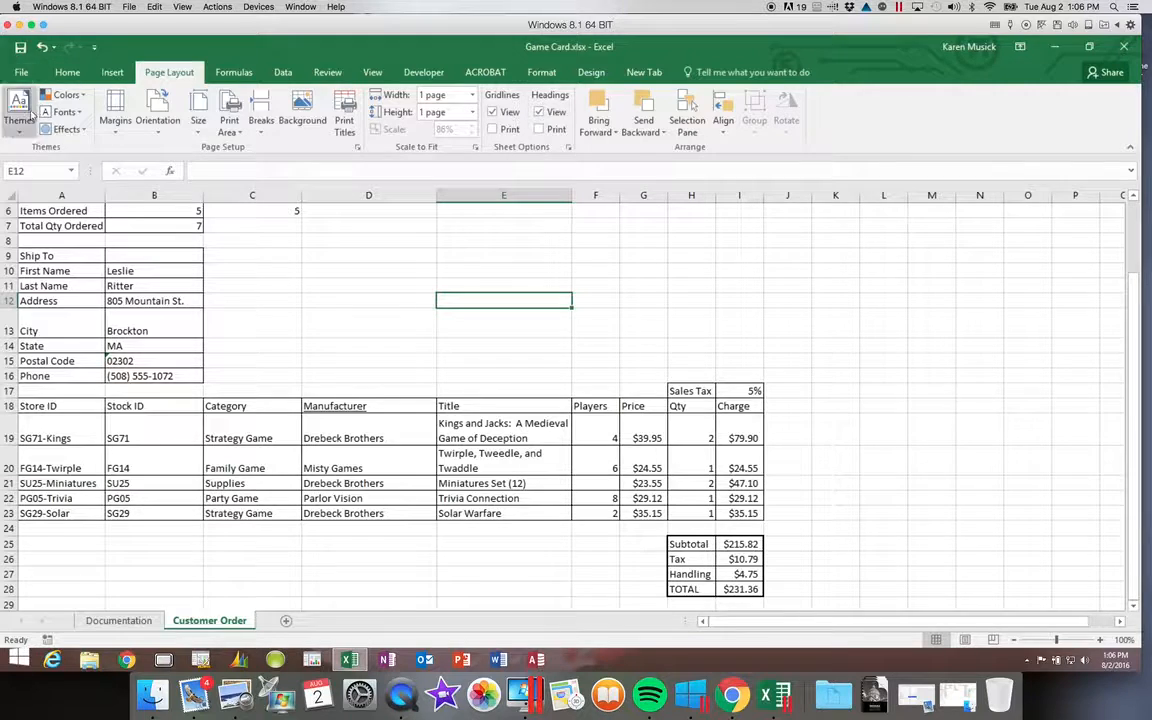
pyautogui.click(22, 48)
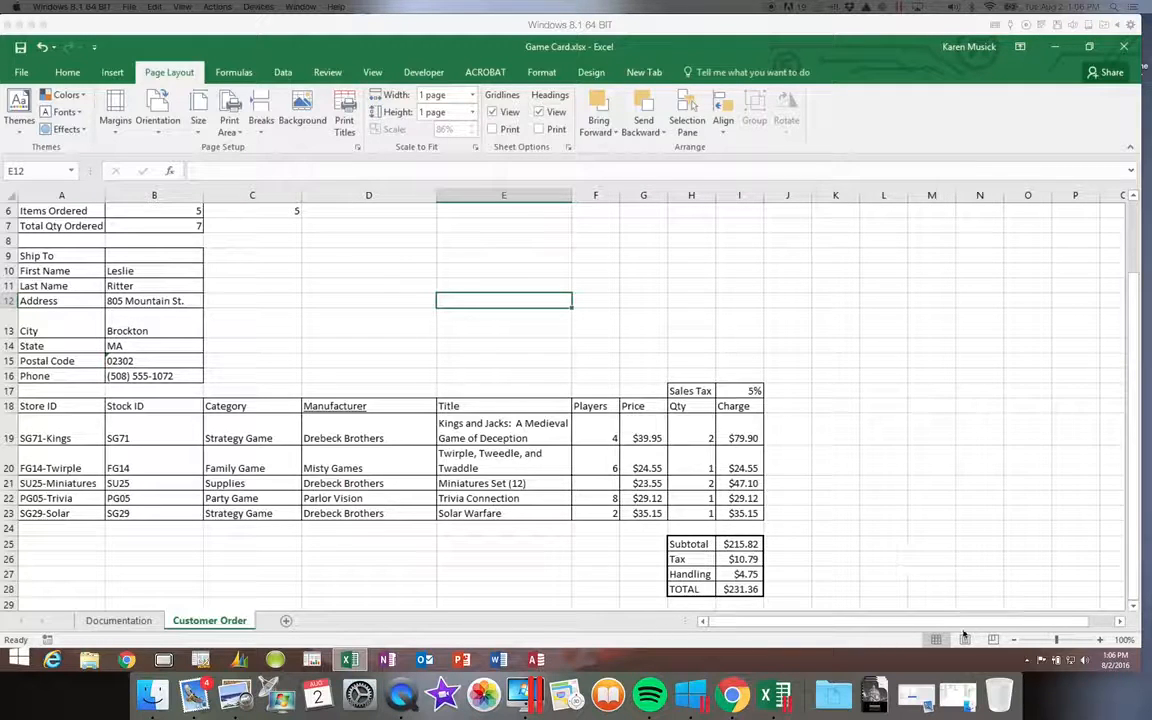
# - Check the Customer Order sheet up to its header area in Page Layout view, and return to Normal view
pyautogui.click(964, 639)
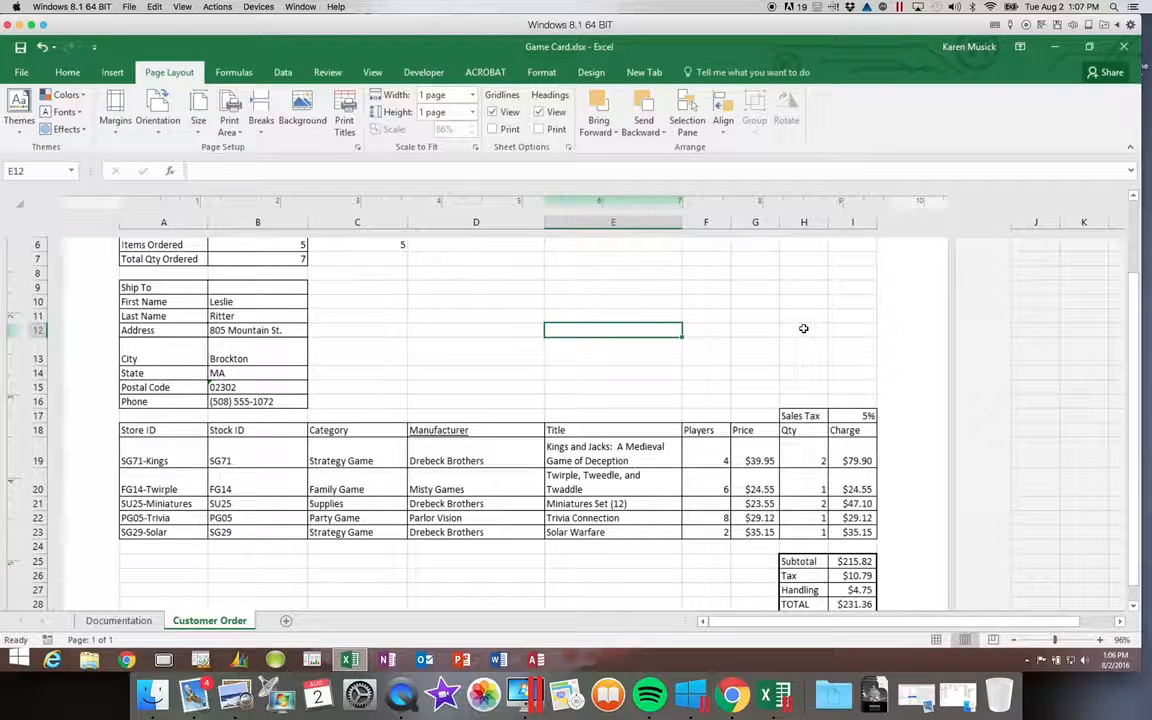
pyautogui.hotkey('ctrl', 'shift', '+')
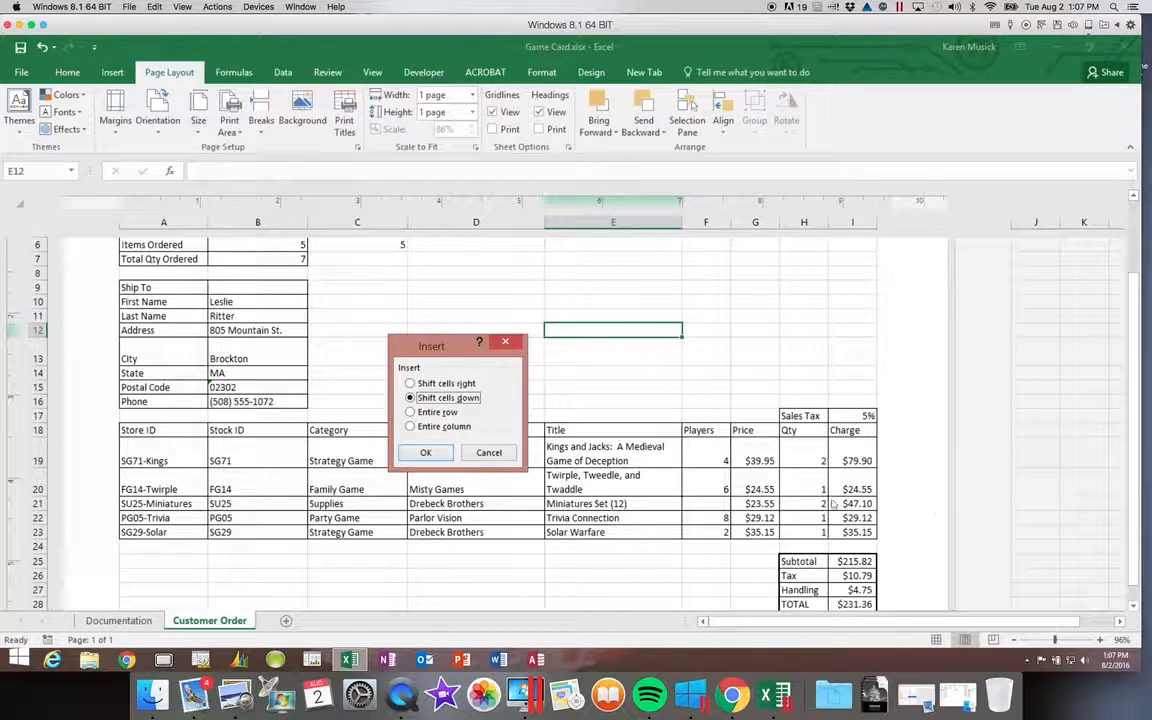
pyautogui.click(484, 452)
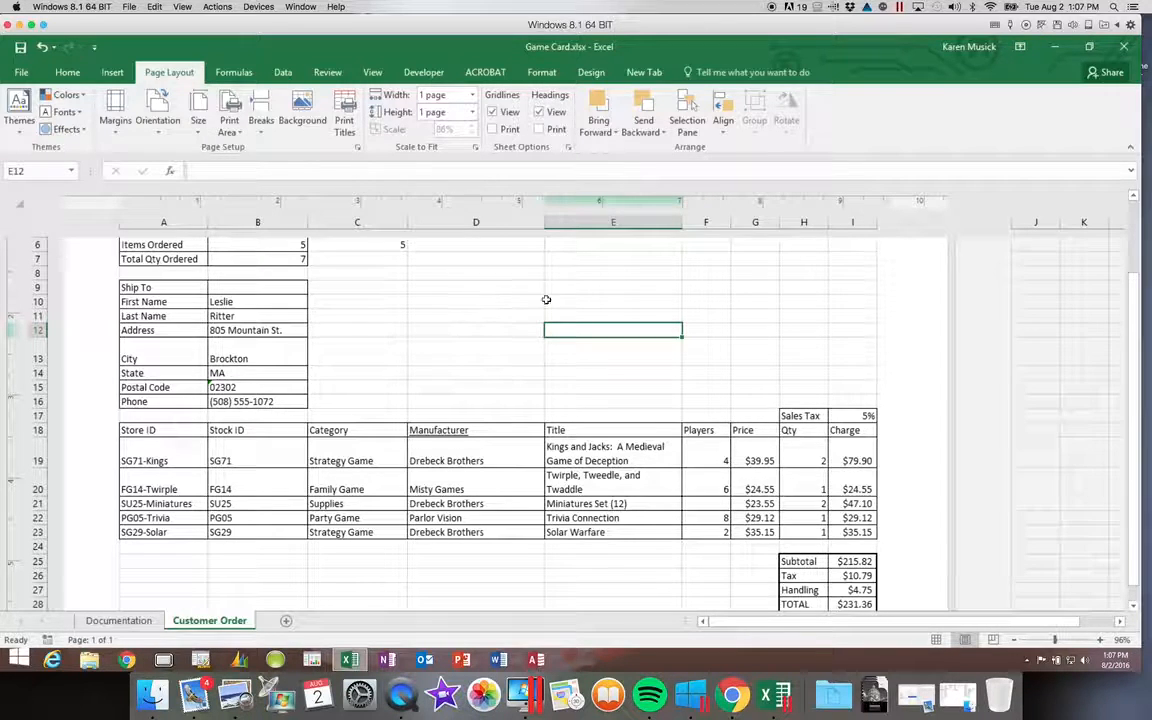
pyautogui.moveTo(1133, 352); pyautogui.dragTo(1131, 250)
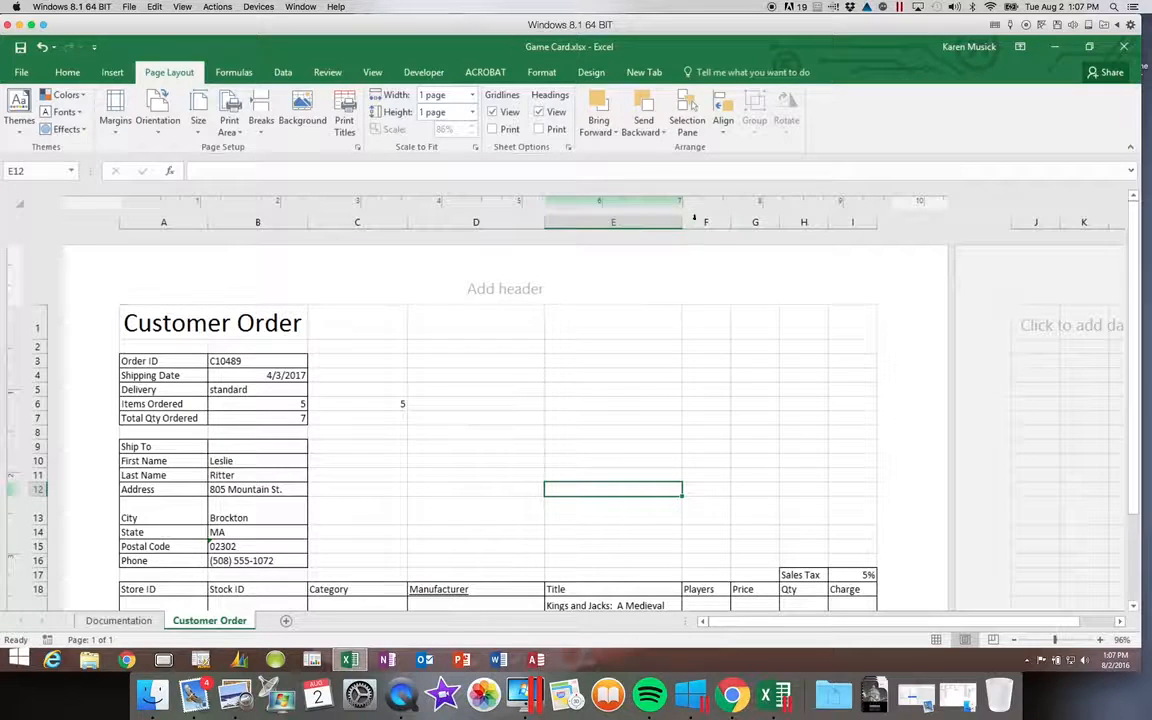
pyautogui.click(936, 639)
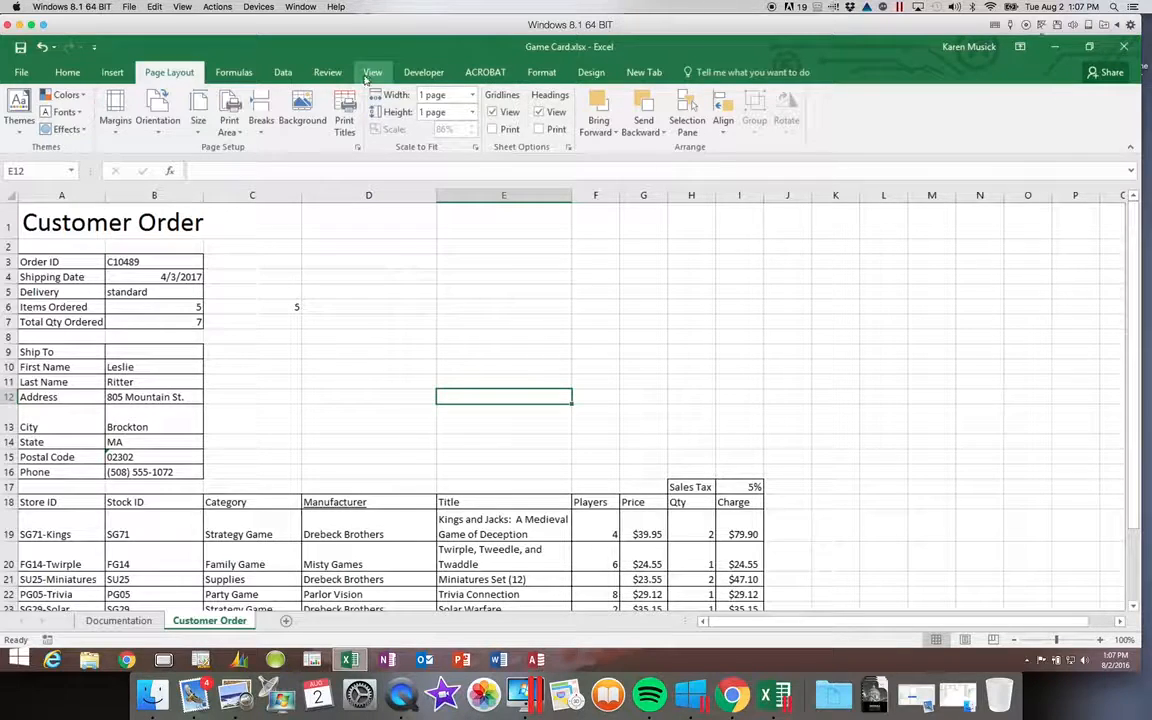
# - Turn the formula display of the Customer Order sheet on and off again, and save the workbook
pyautogui.click(240, 72)
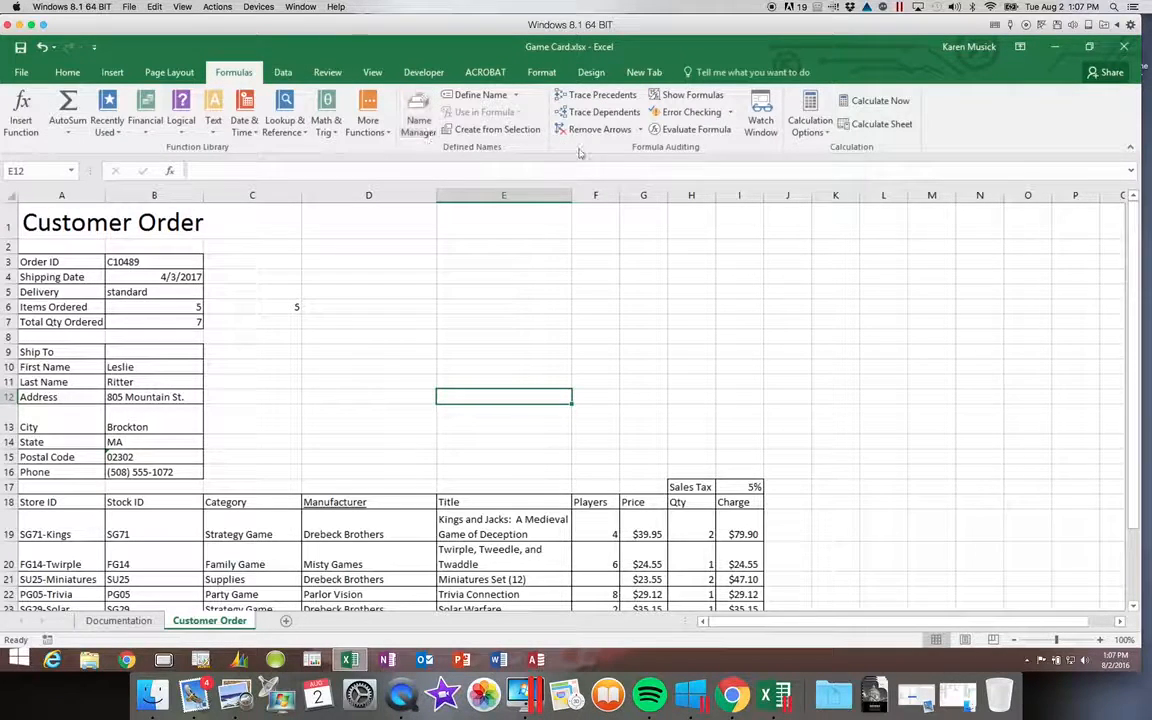
pyautogui.click(697, 95)
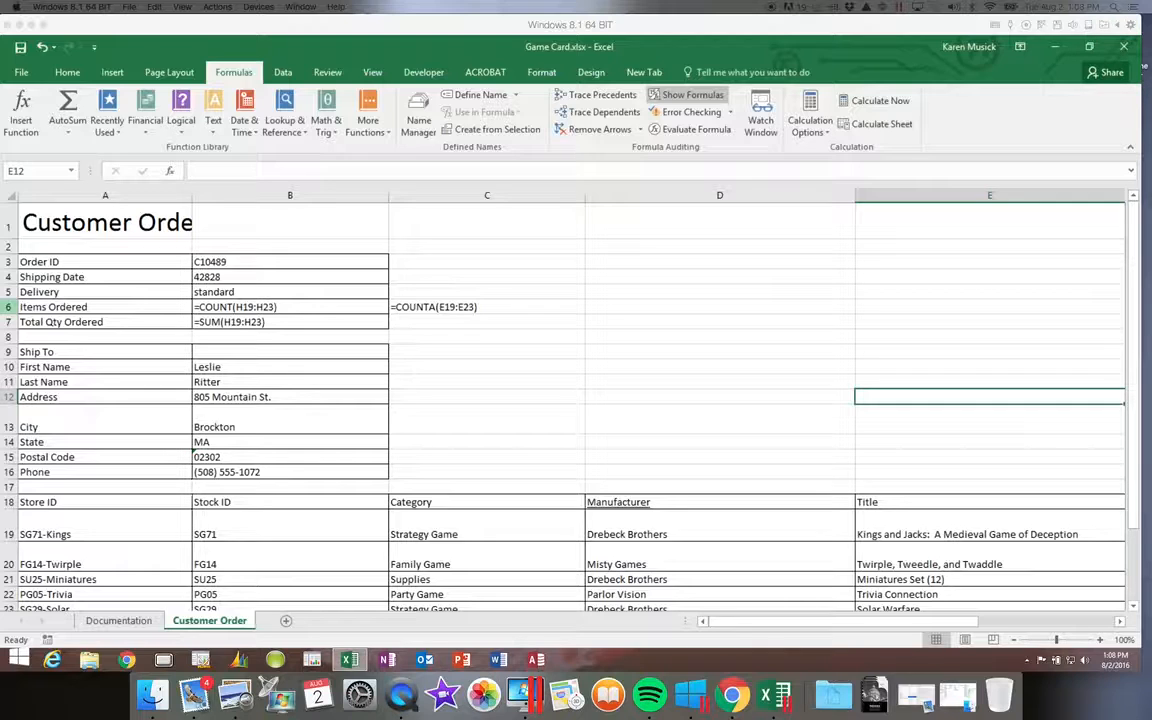
pyautogui.click(703, 98)
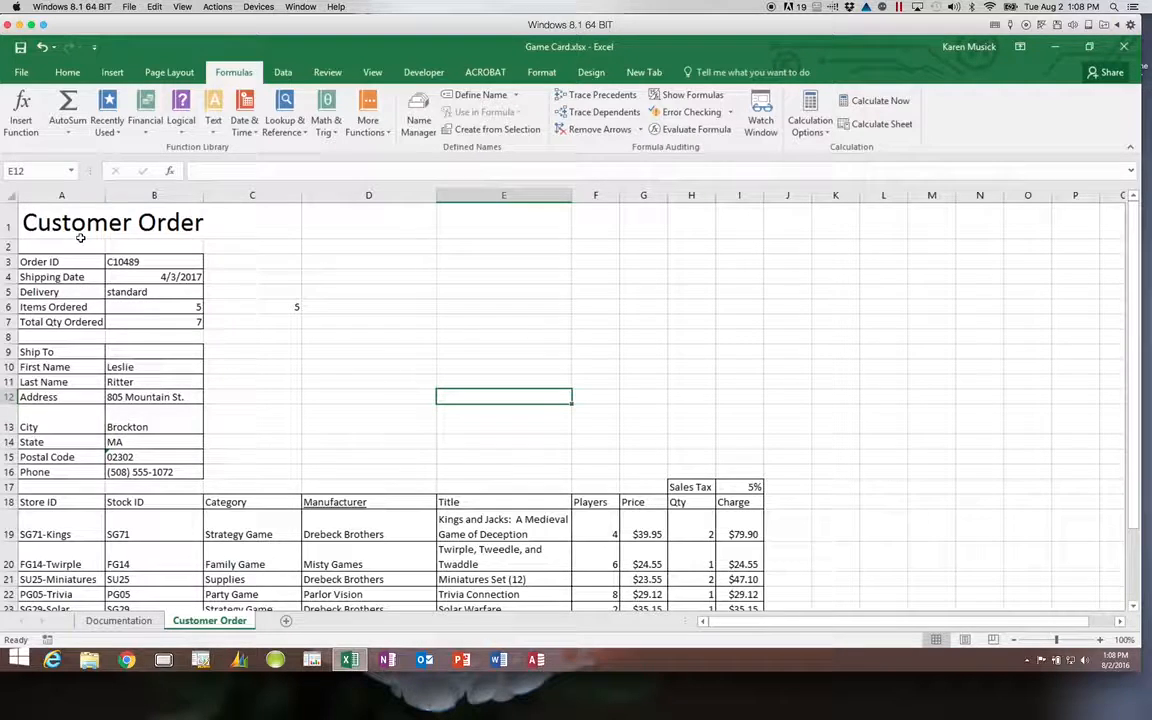
pyautogui.click(19, 47)
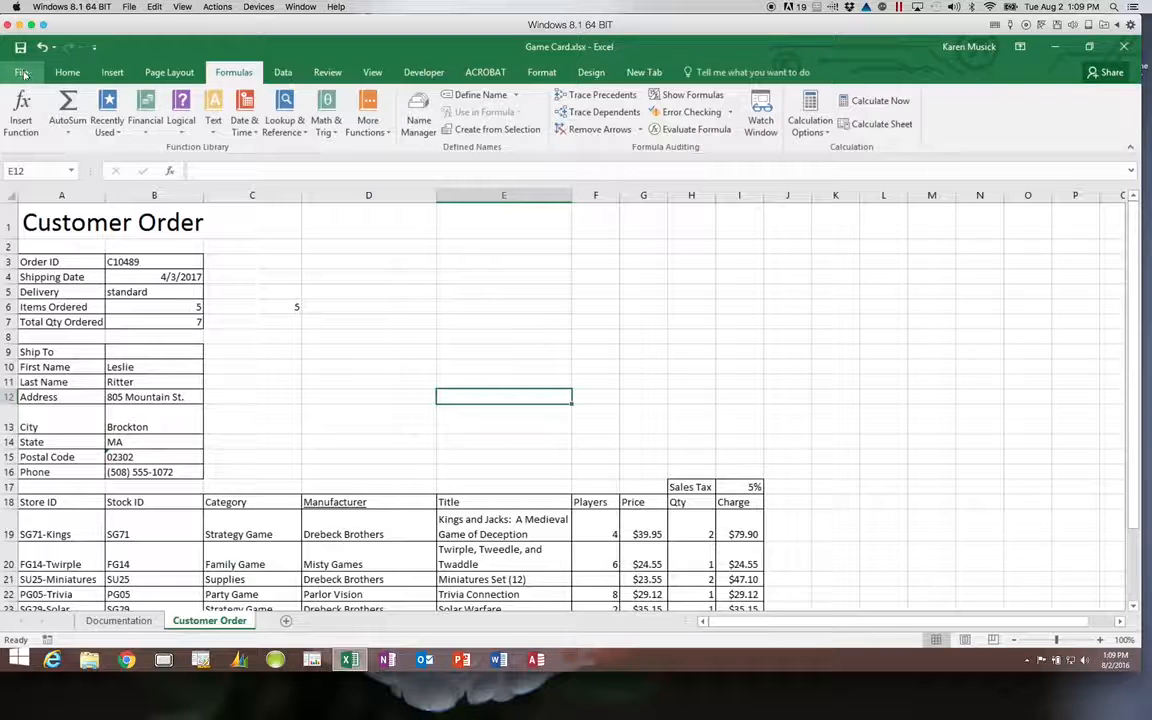
# - Save a copy of the workbook as Game Card2 in the Module folder, keeping the Excel Workbook format
pyautogui.click(22, 75)
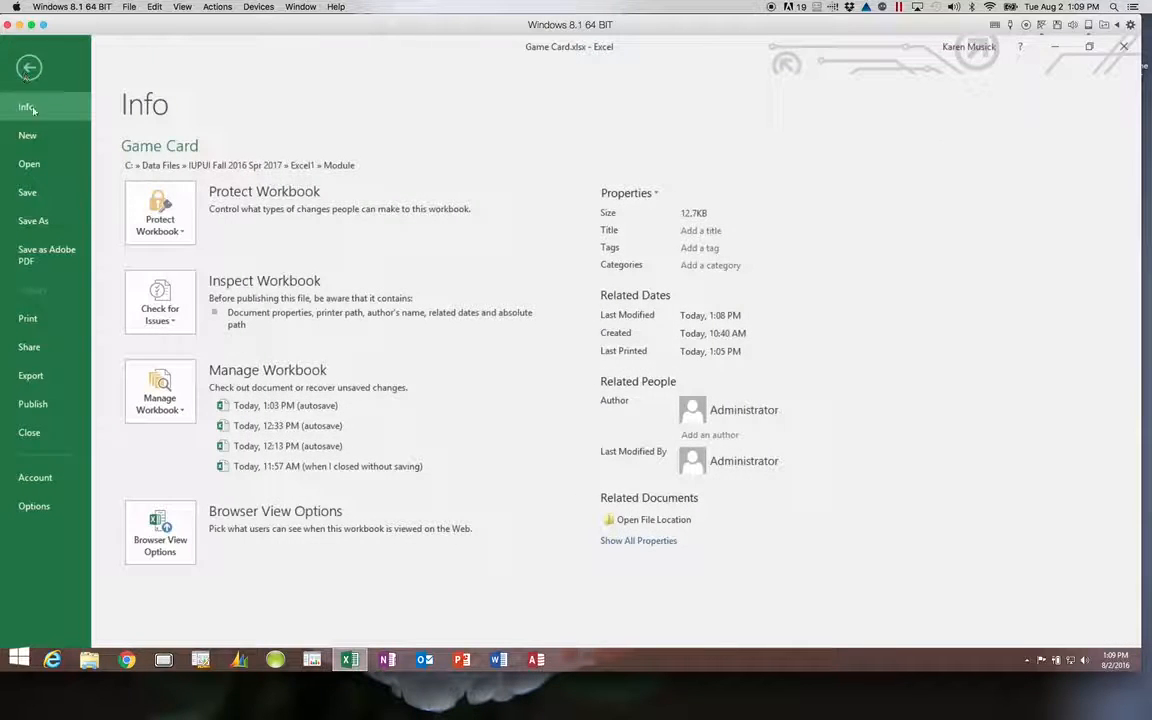
pyautogui.click(38, 220)
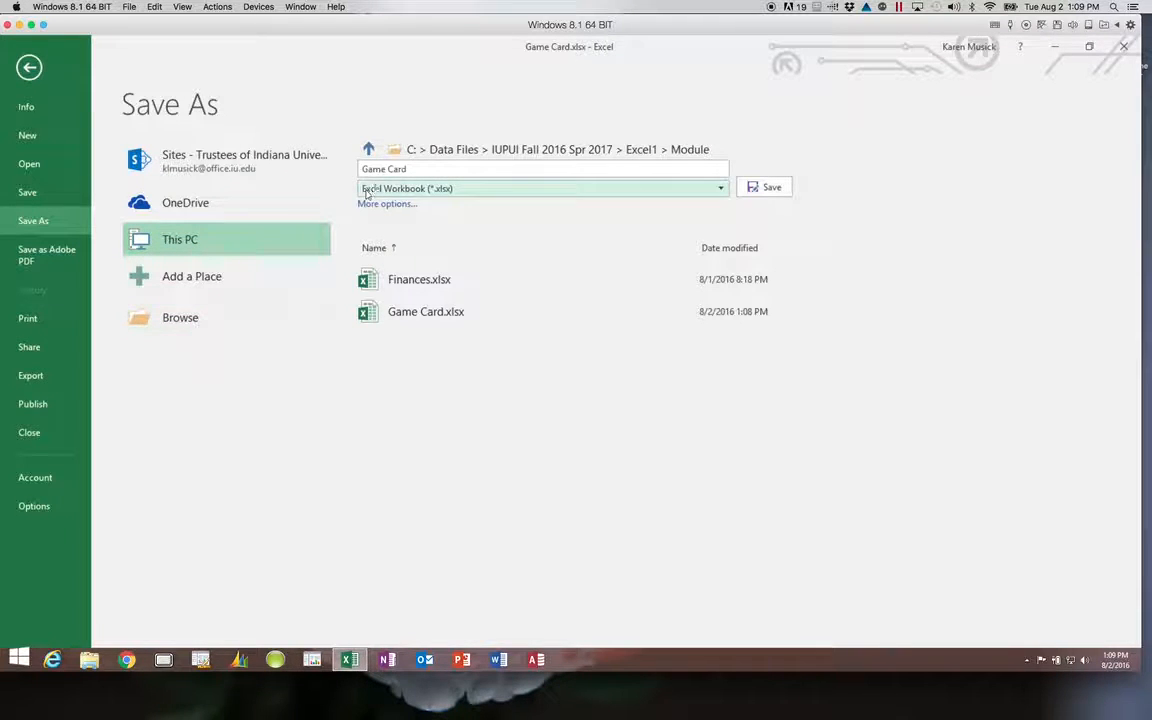
pyautogui.click(407, 169)
pyautogui.click(409, 170)
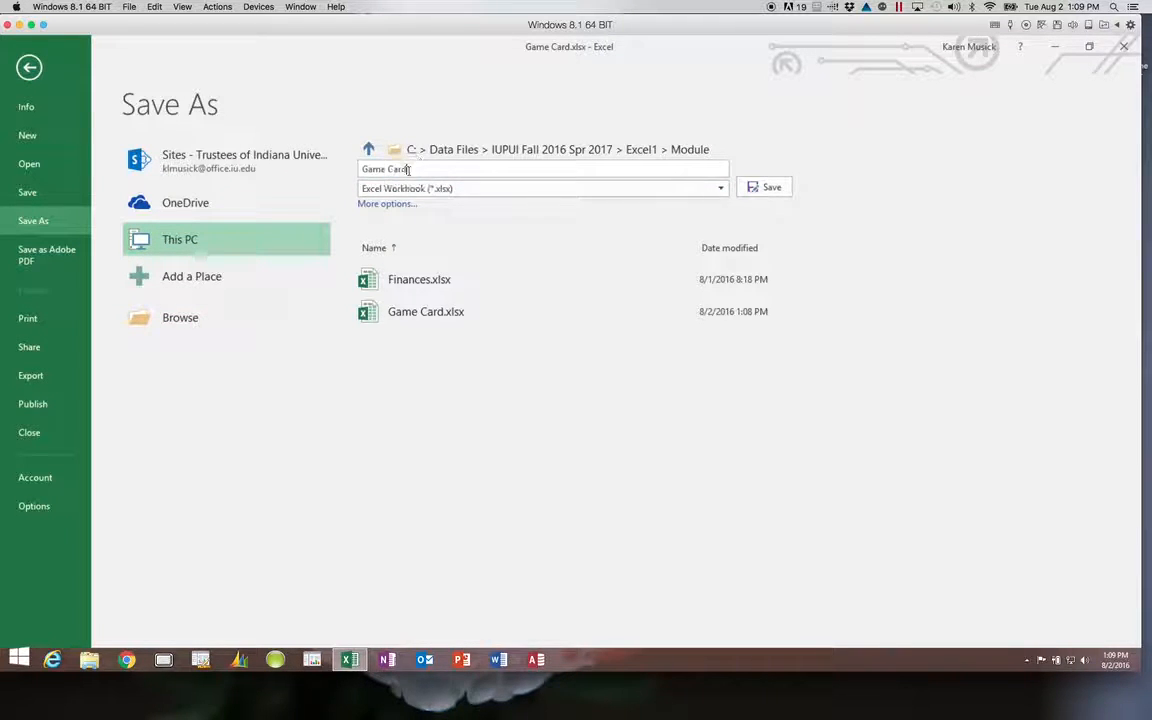
pyautogui.write('2')
pyautogui.click(765, 188)
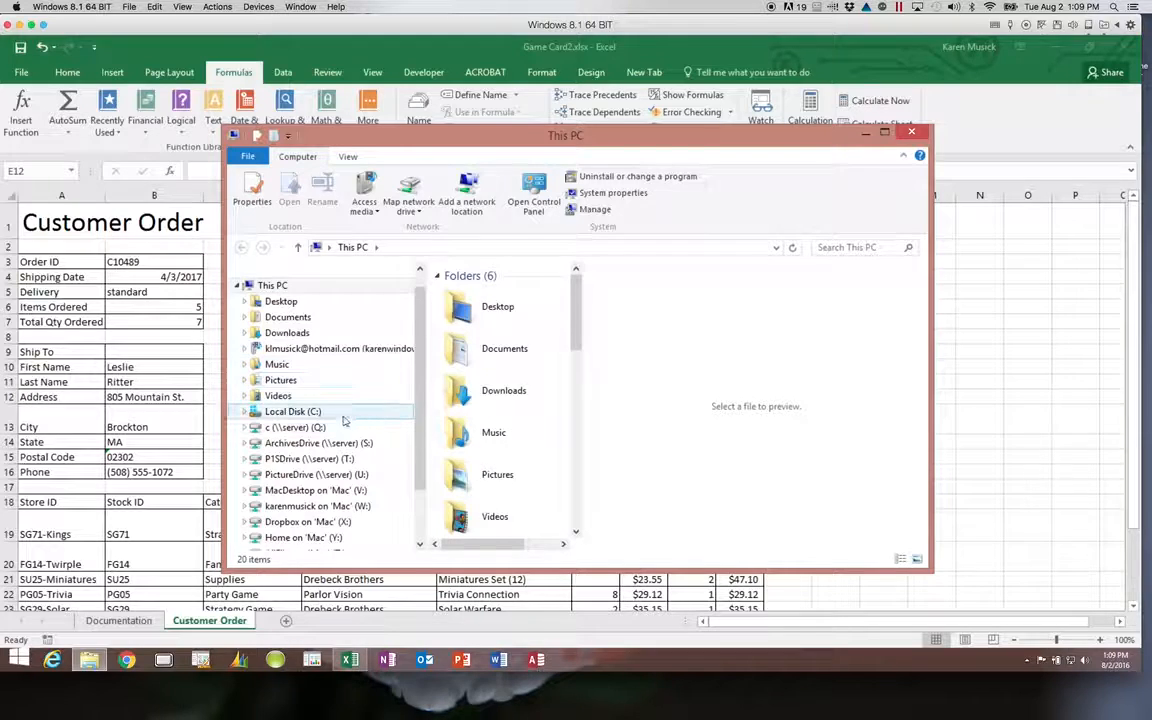
# - In File Explorer, browse to C:\Data Files\IUPUI Fall 2016 Spr 2017\Excel1\Module and check for Game Card.xlsx and Game Card2.xlsx
pyautogui.click(305, 411)
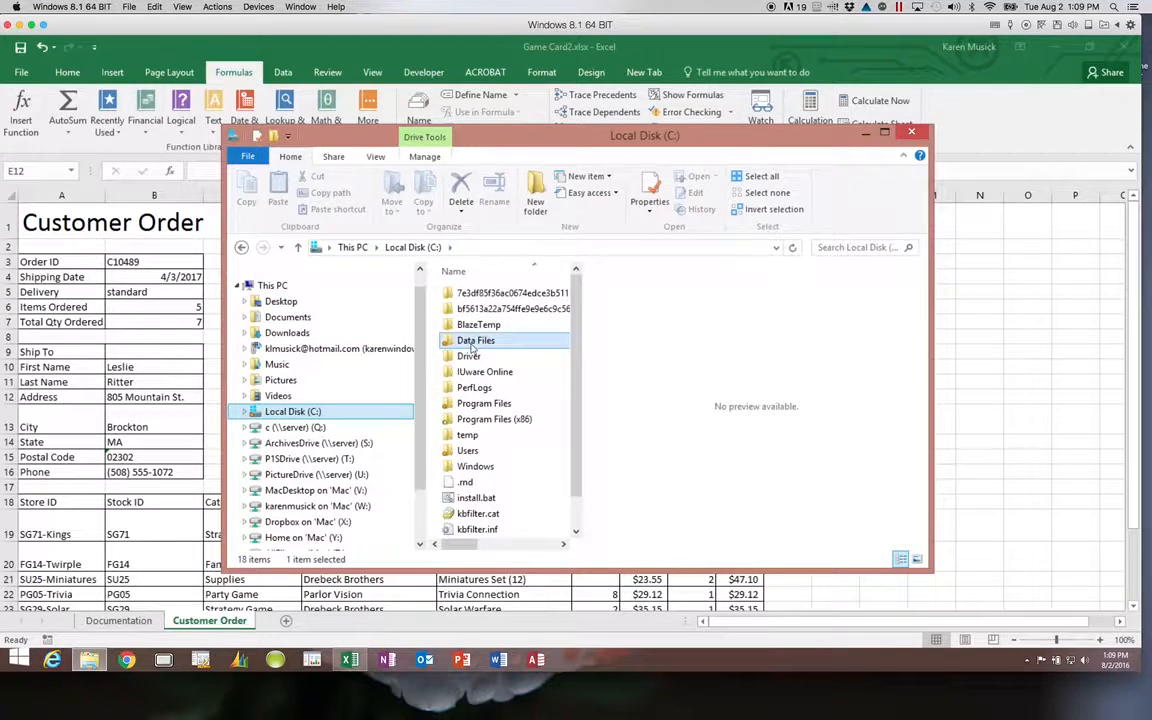
pyautogui.doubleClick(474, 342)
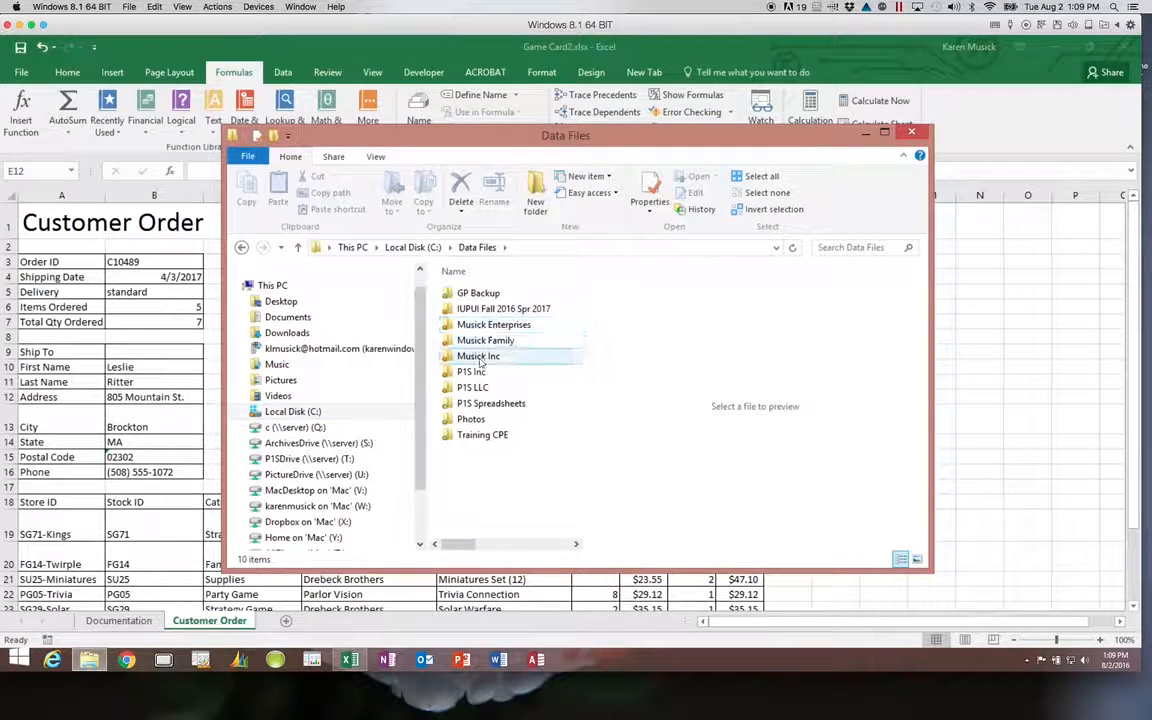
pyautogui.doubleClick(478, 309)
pyautogui.doubleClick(477, 308)
pyautogui.doubleClick(472, 357)
pyautogui.click(500, 310)
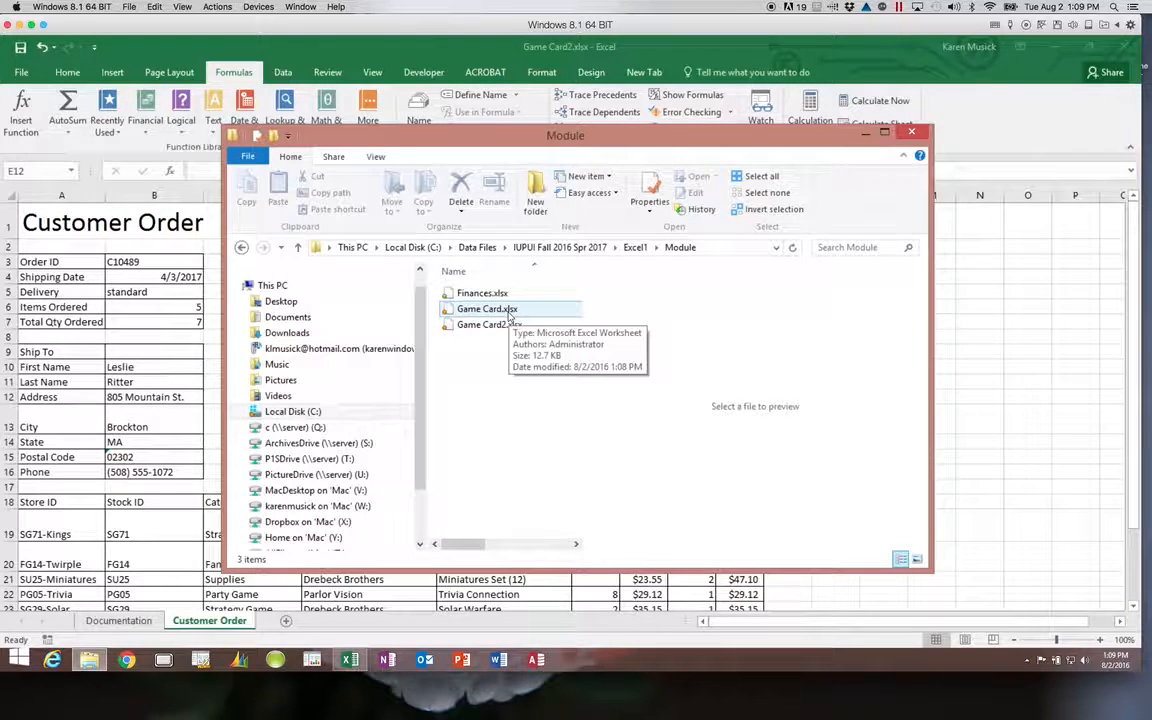
pyautogui.click(508, 328)
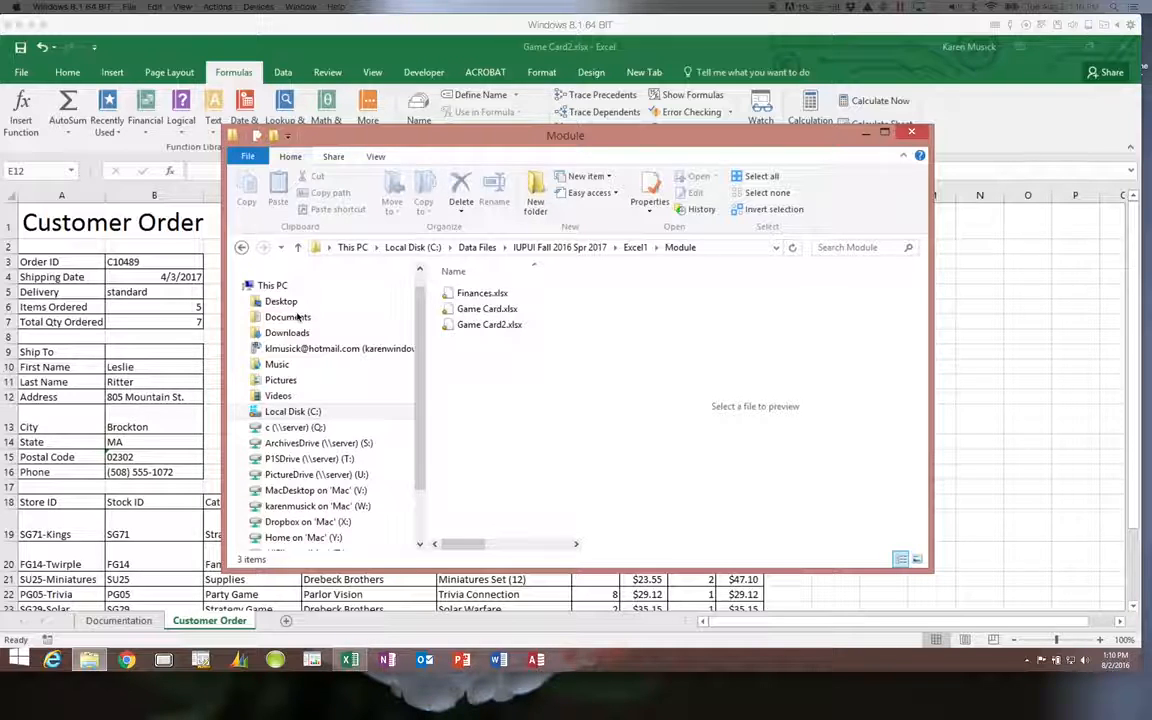
# - Close the Module folder window and the Game Card2 workbook
pyautogui.click(913, 133)
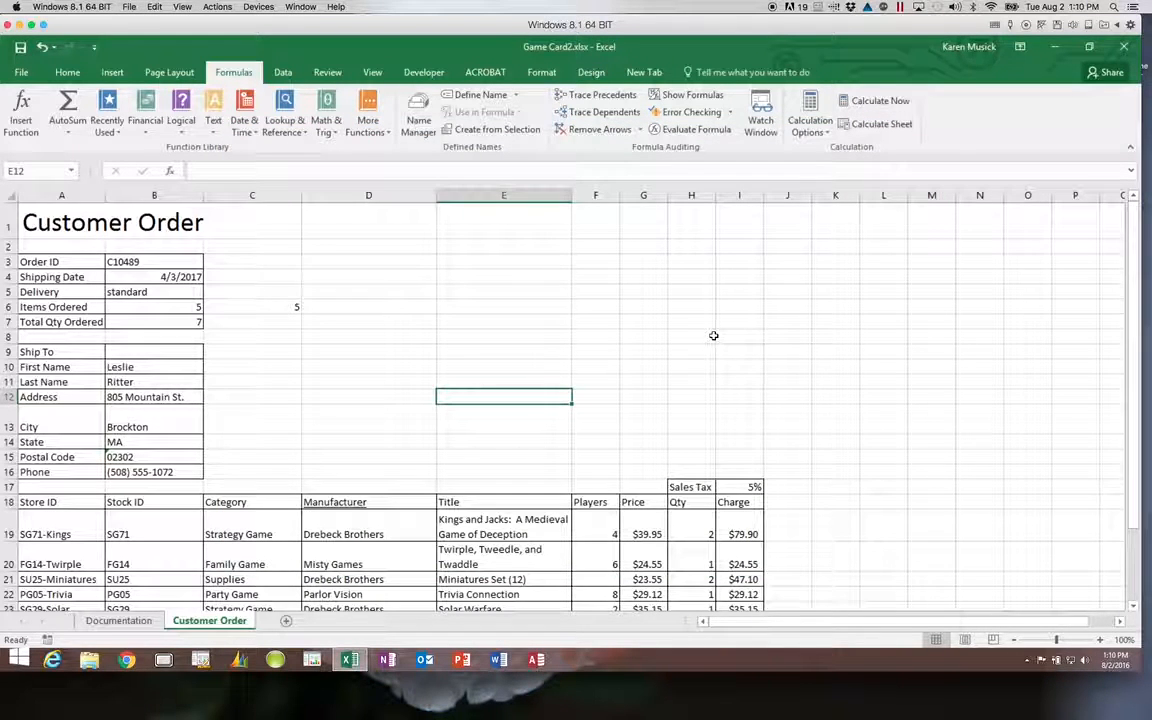
pyautogui.click(1123, 47)
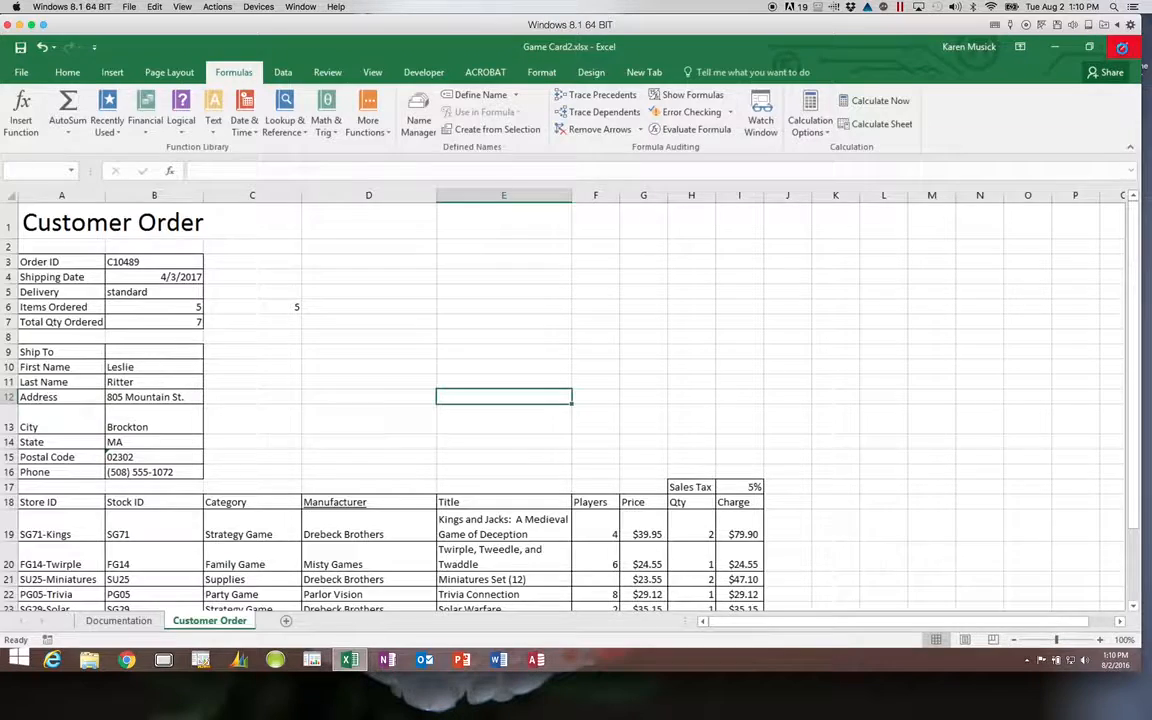